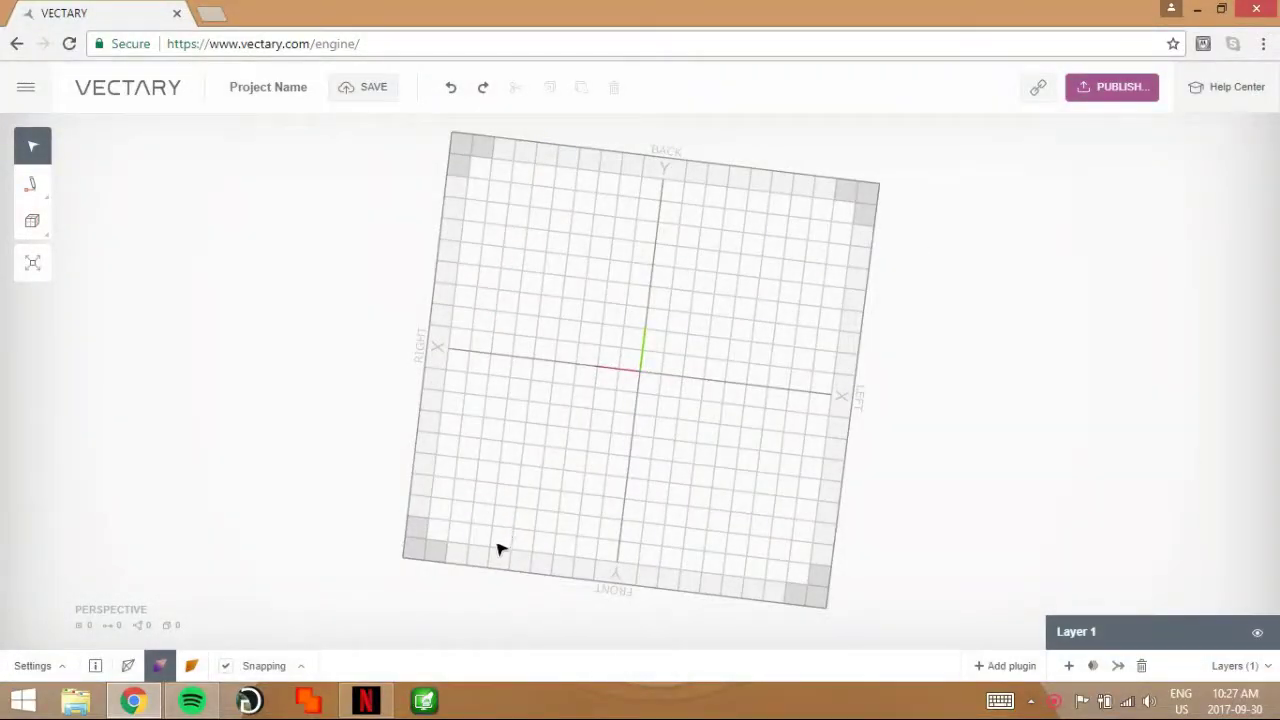
pyautogui.moveTo(532, 453); pyautogui.dragTo(523, 555, button='right')
pyautogui.moveTo(555, 396); pyautogui.dragTo(552, 456, button='right')
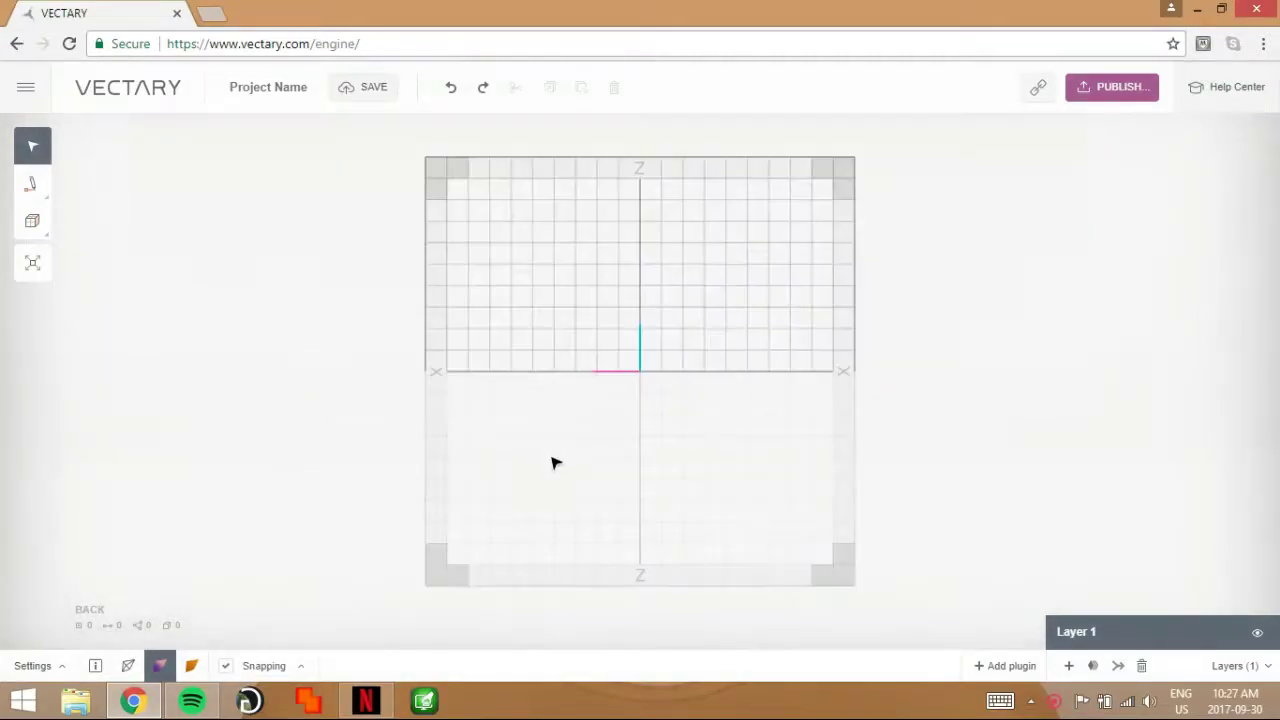
pyautogui.moveTo(537, 277); pyautogui.dragTo(529, 471)
pyautogui.scroll(5, 611, 391)
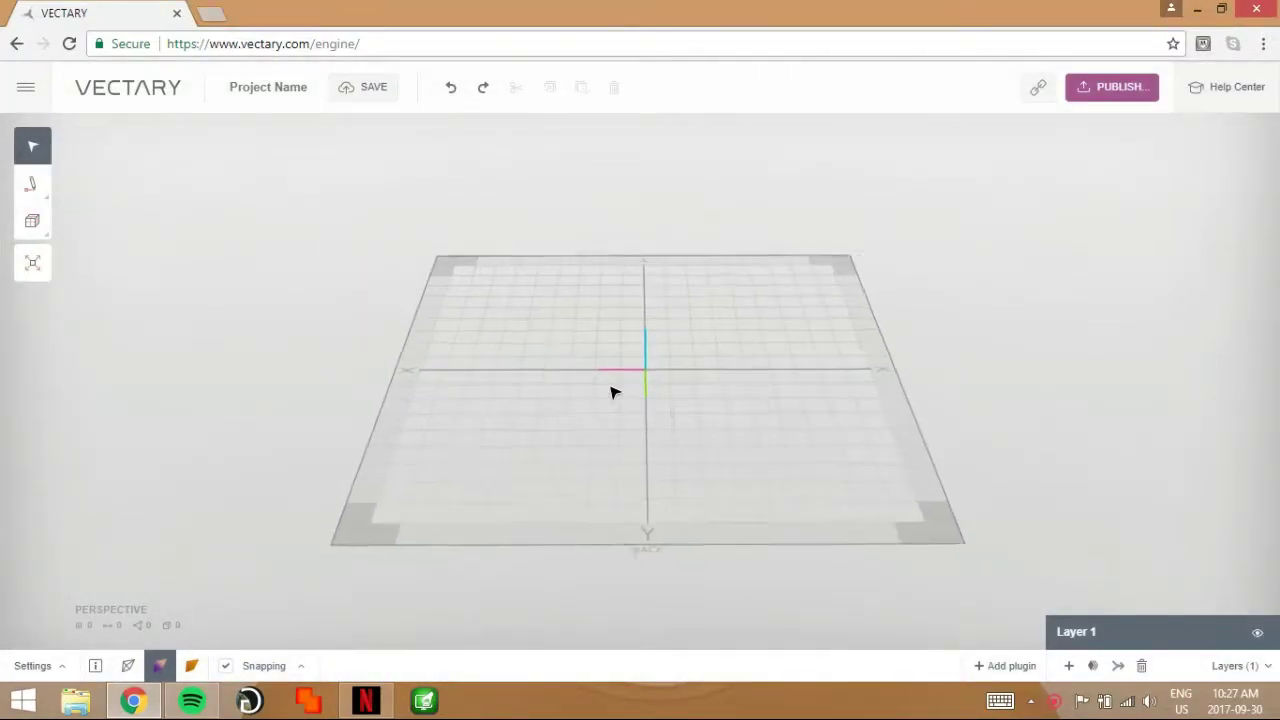
pyautogui.moveTo(644, 345); pyautogui.dragTo(663, 400)
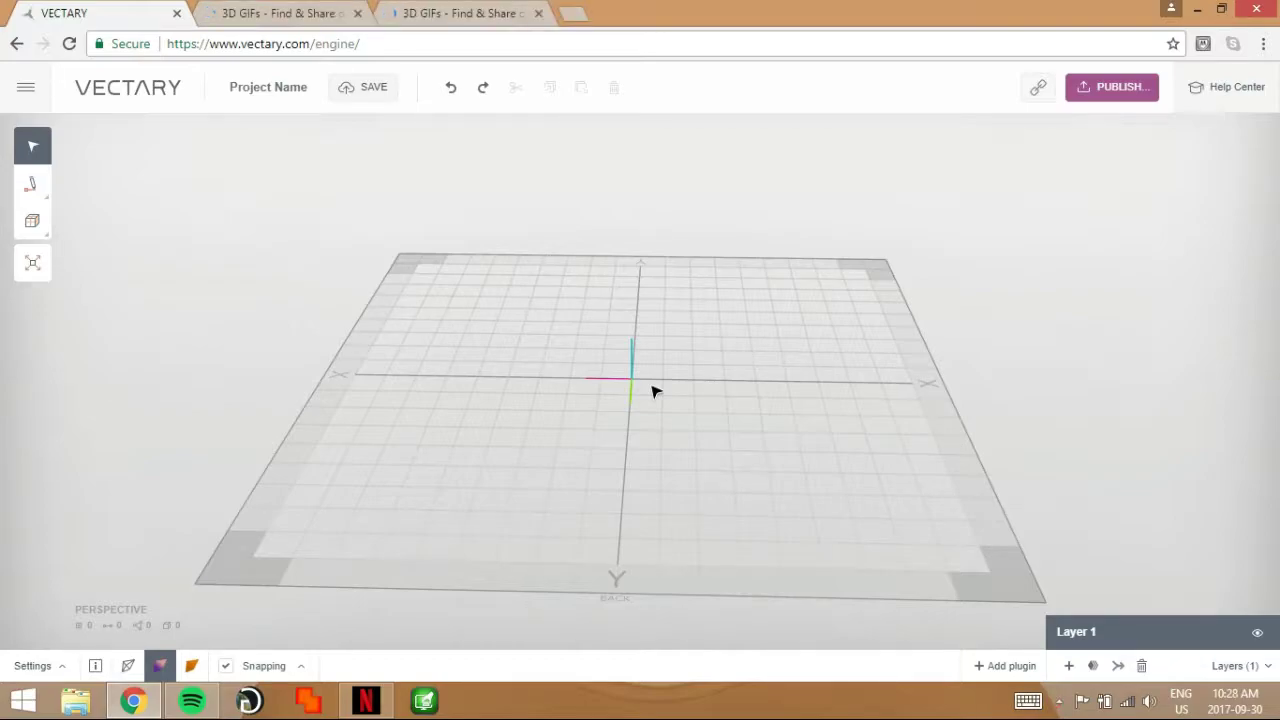
pyautogui.scroll(2, 655, 392)
pyautogui.scroll(-5, 655, 392)
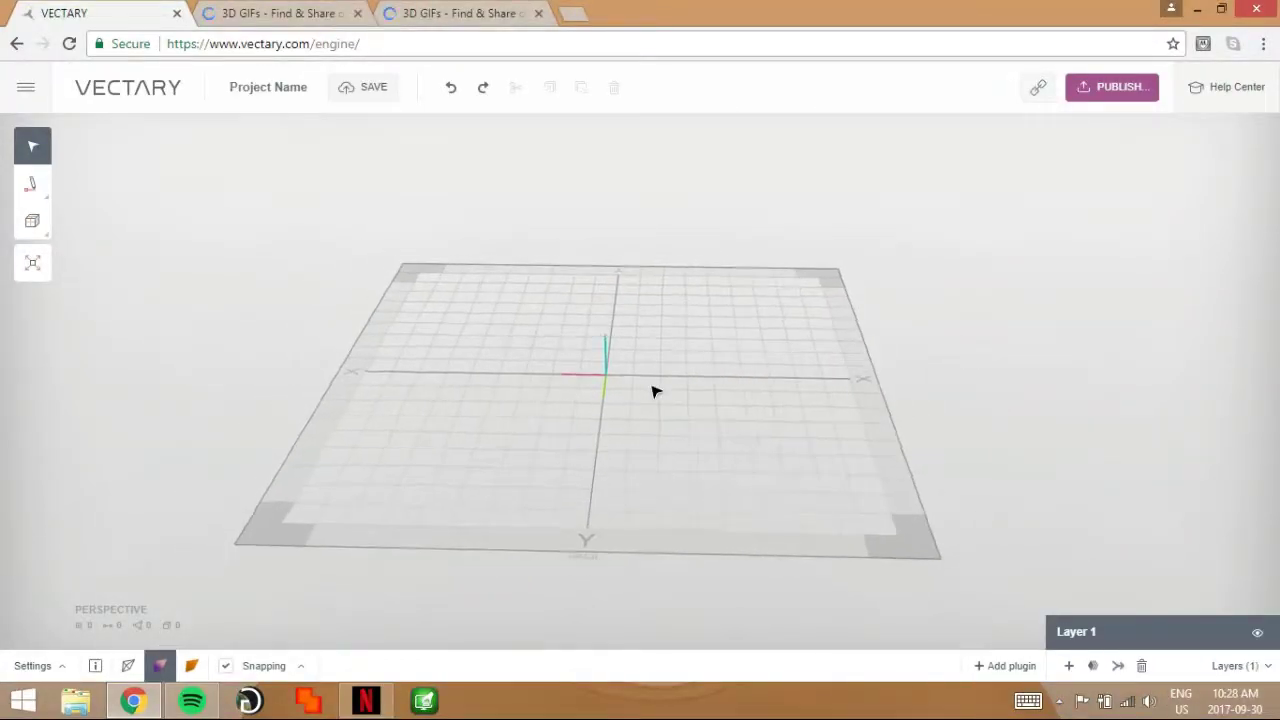
# Step: Switch to the two GIPHY pages and examine the enlarged cap-modelling GIFs, closing each page when done
pyautogui.hotkey('ctrl', 'Tab')
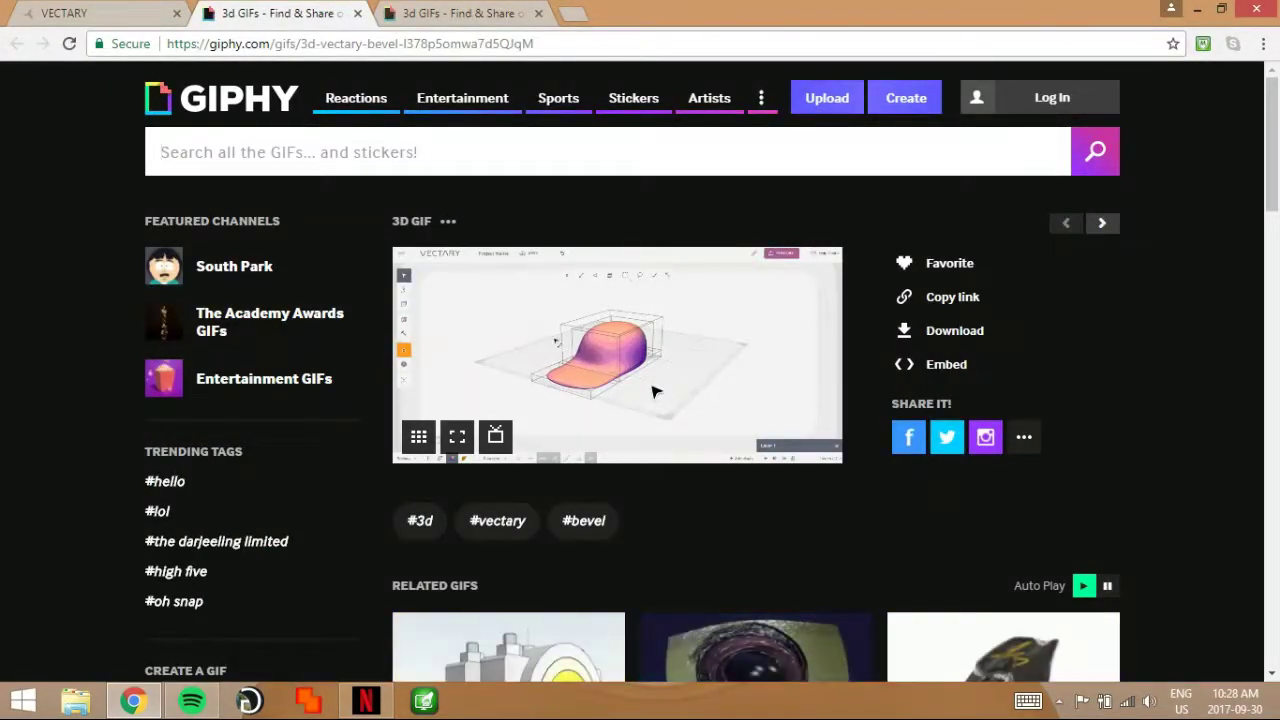
pyautogui.click(457, 437)
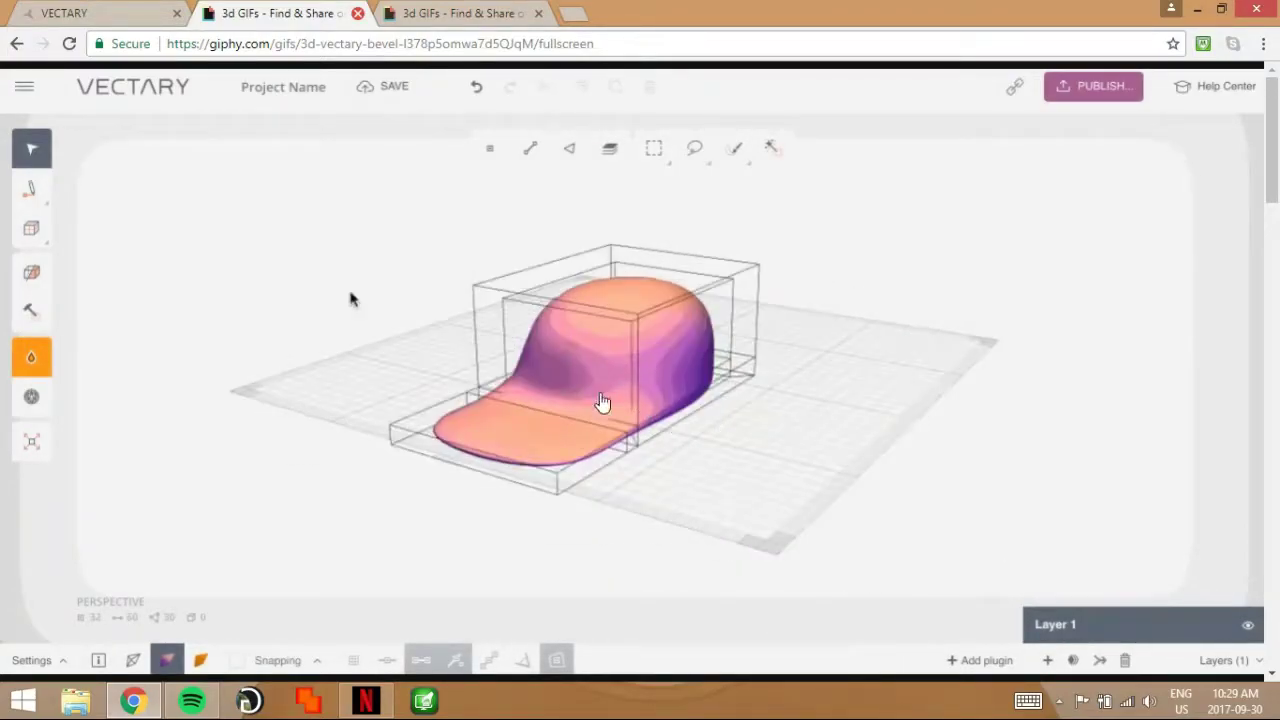
pyautogui.click(357, 13)
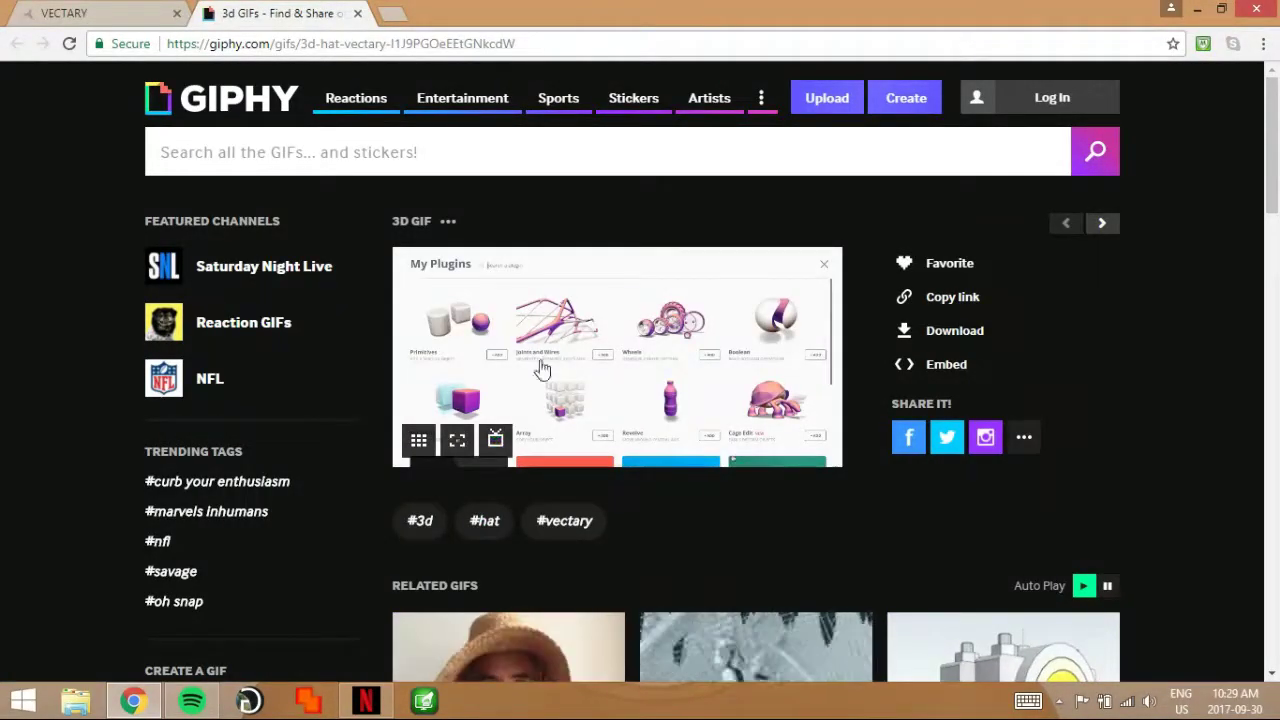
pyautogui.click(457, 440)
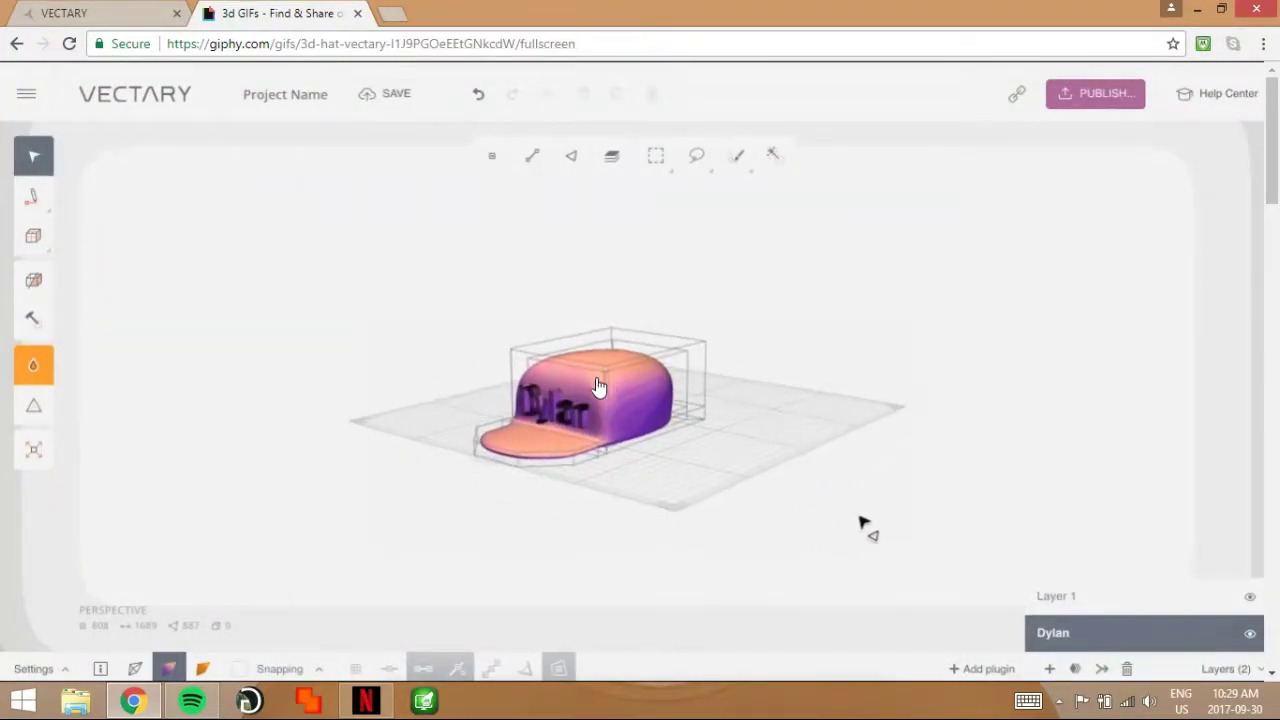
pyautogui.hotkey('ctrl', 'w')
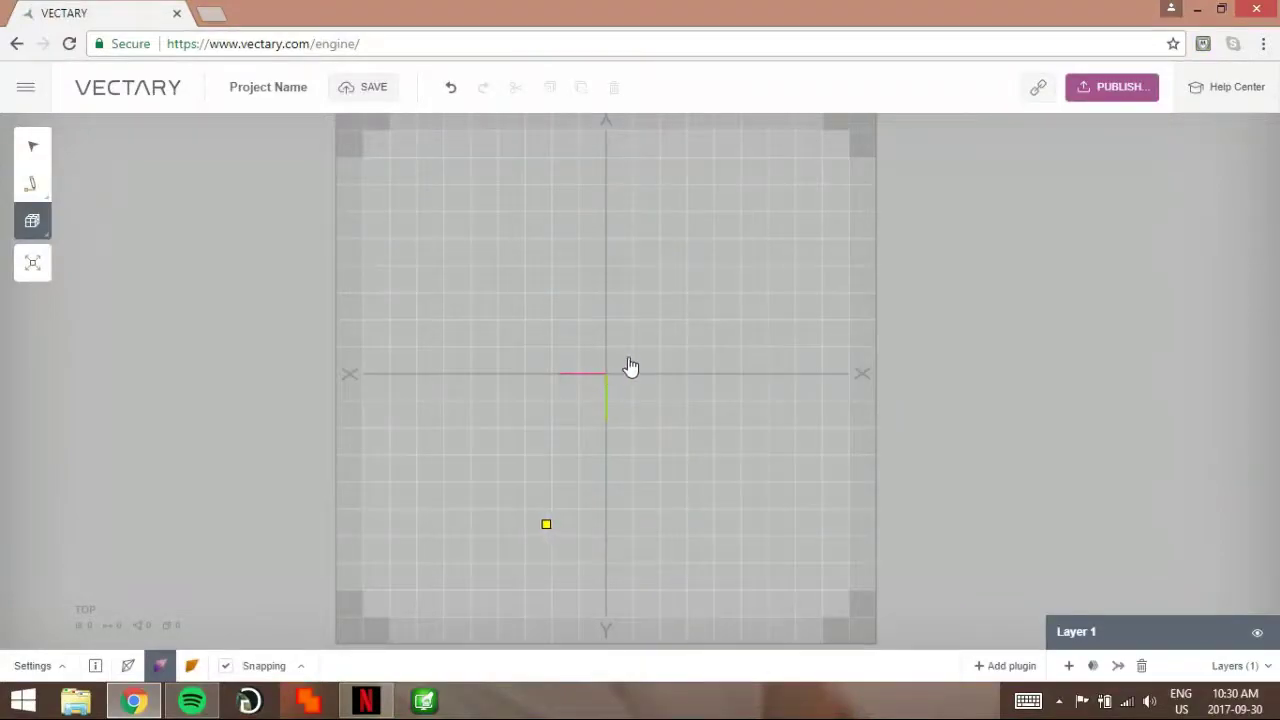
# Step: Draw a flat square about five grid squares wide near the centre of the grid in the top view
pyautogui.moveTo(600, 383); pyautogui.dragTo(658, 326)
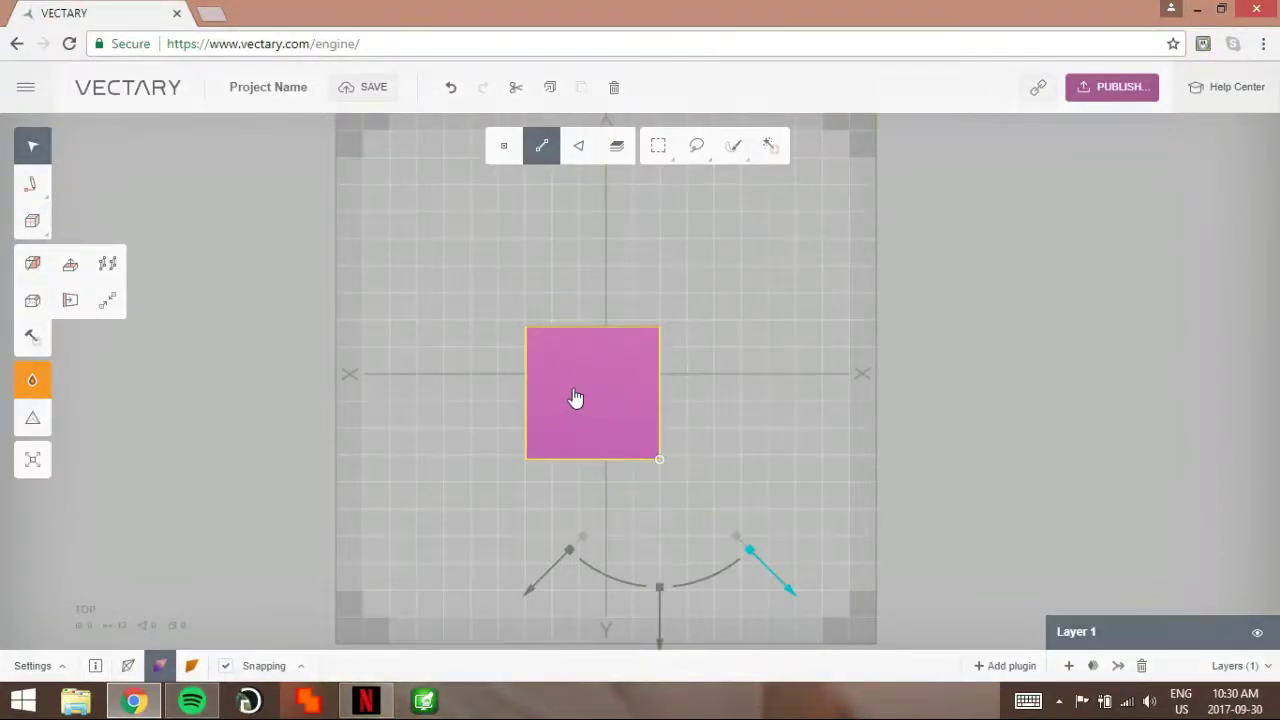
pyautogui.moveTo(575, 398); pyautogui.dragTo(660, 508, button='right')
pyautogui.click(752, 591)
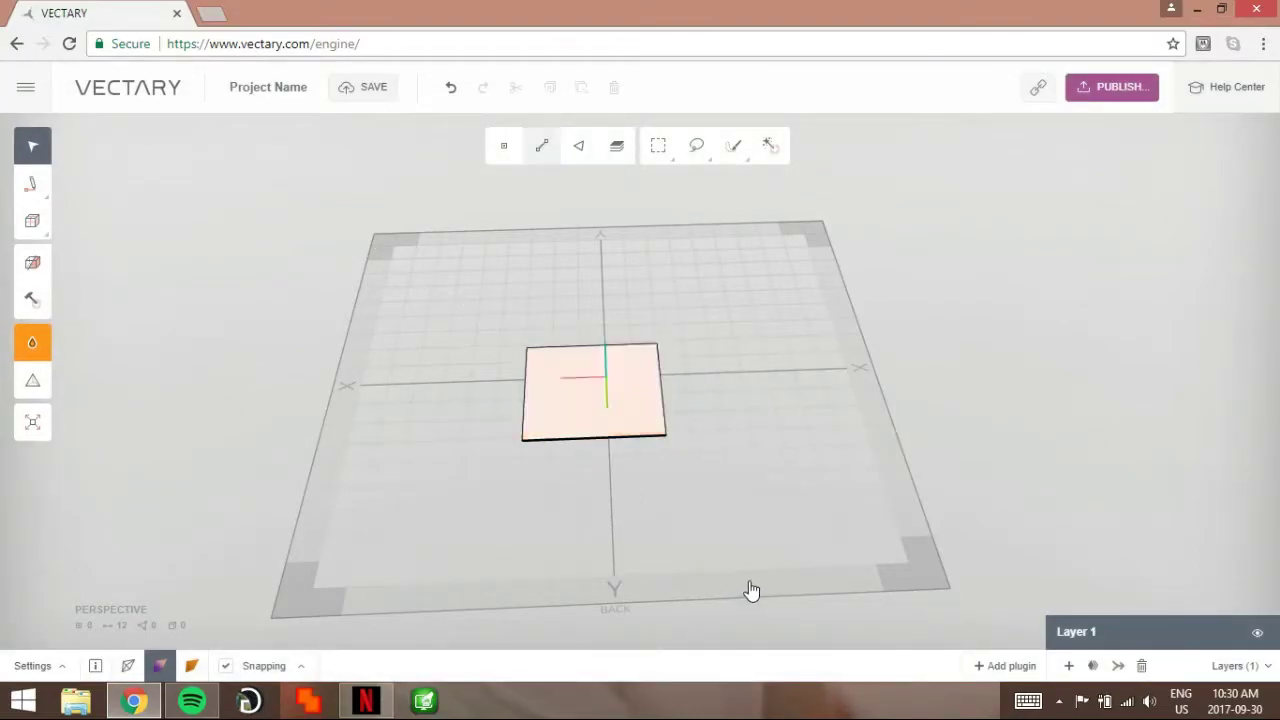
# Step: Extrude the top face of the square upward by about 62 to form a box
pyautogui.click(592, 386)
pyautogui.click(70, 263)
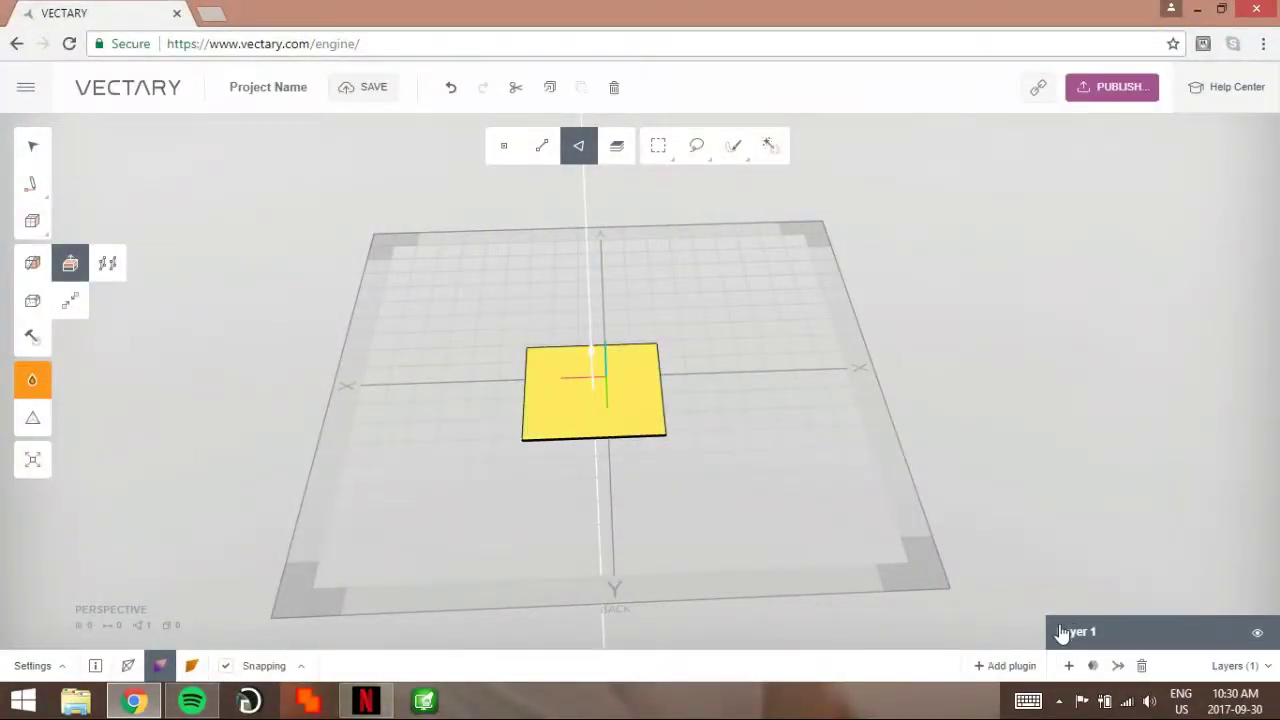
pyautogui.moveTo(1062, 633); pyautogui.dragTo(1057, 632)
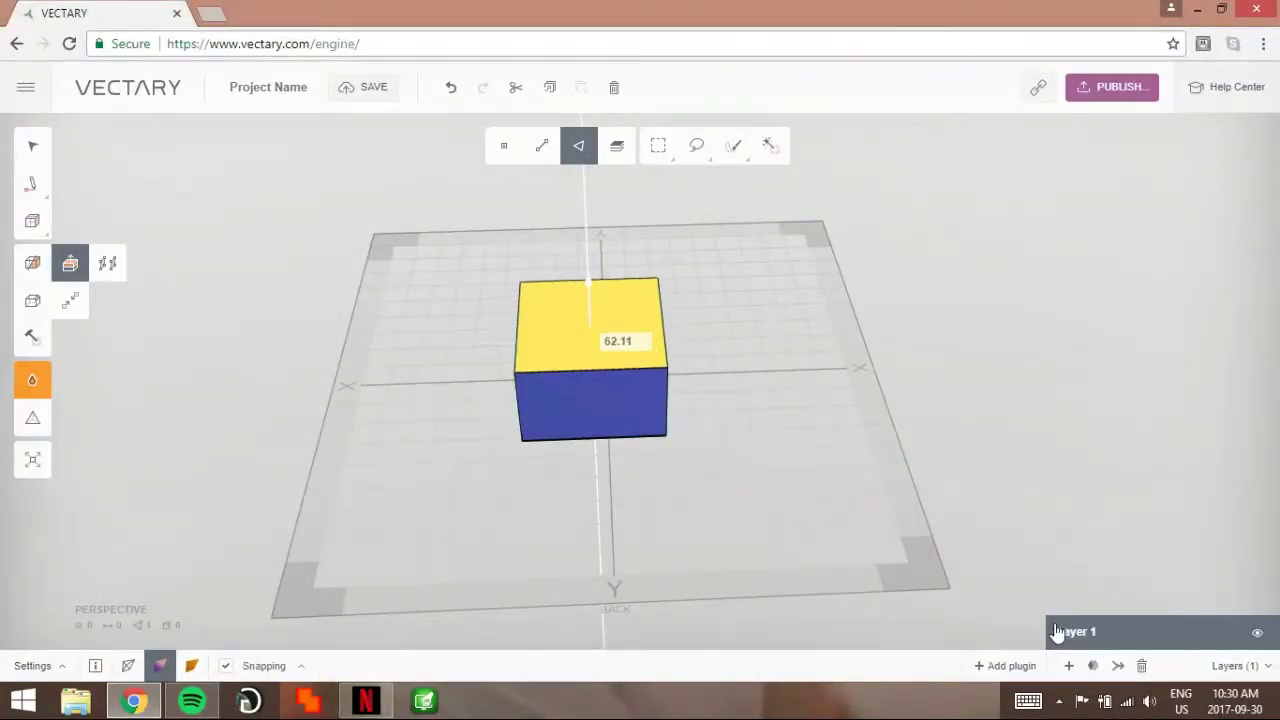
# Step: Try to delete the face on the underside of the box and smooth the shape with subdivision
pyautogui.click(590, 541)
pyautogui.moveTo(590, 541); pyautogui.dragTo(604, 213, button='right')
pyautogui.click(605, 390)
pyautogui.press('Delete')
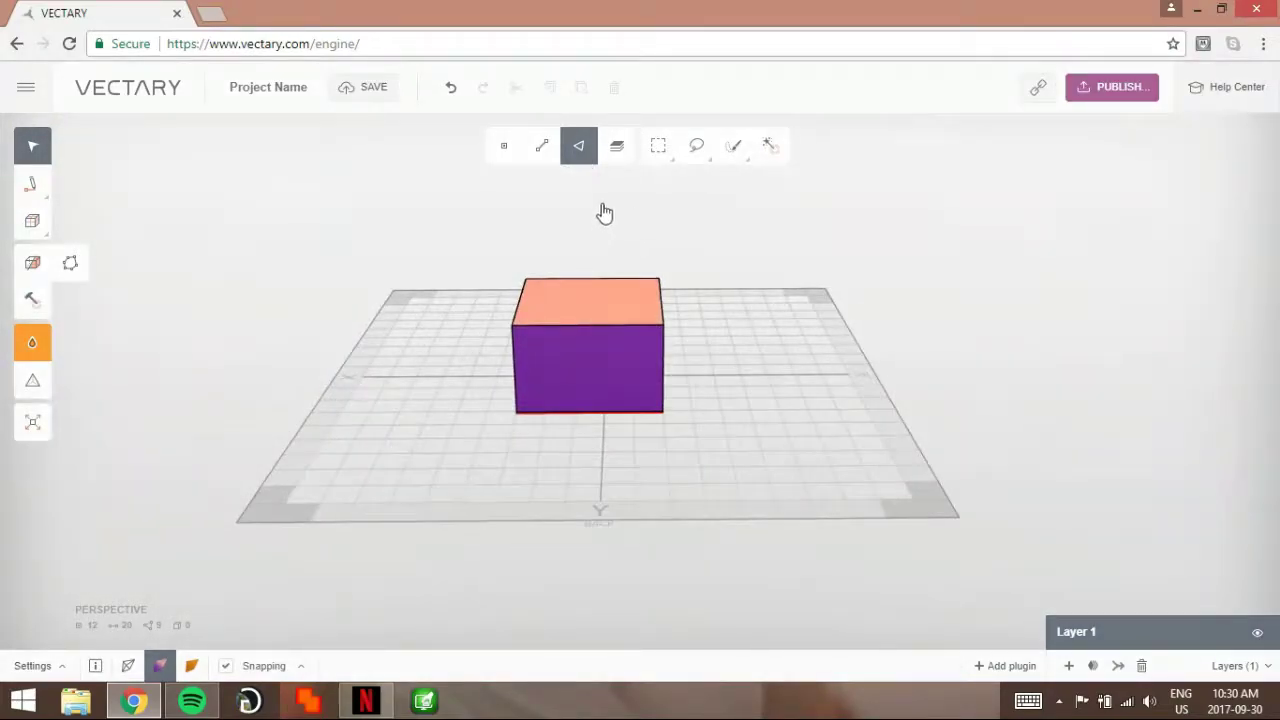
pyautogui.click(32, 380)
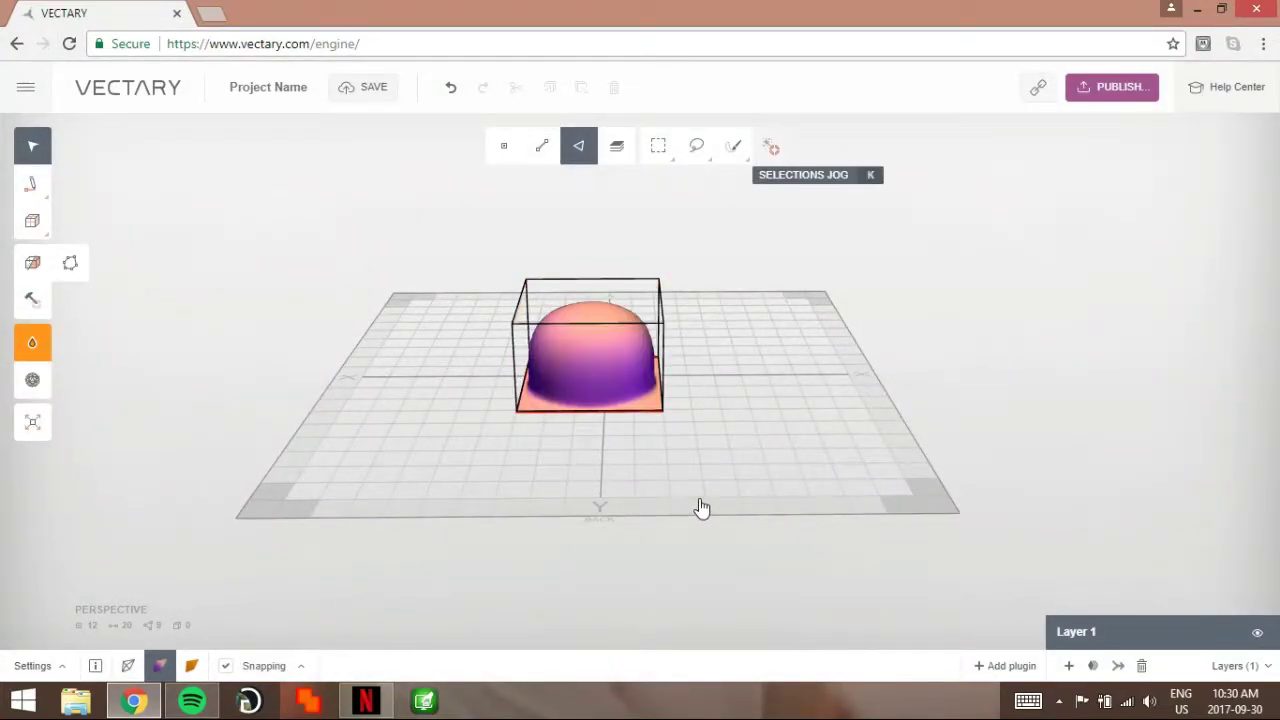
# Step: Try to thicken the smoothed shell by selecting all its faces and extruding them
pyautogui.press('k')
pyautogui.hotkey('ctrl', 'a')
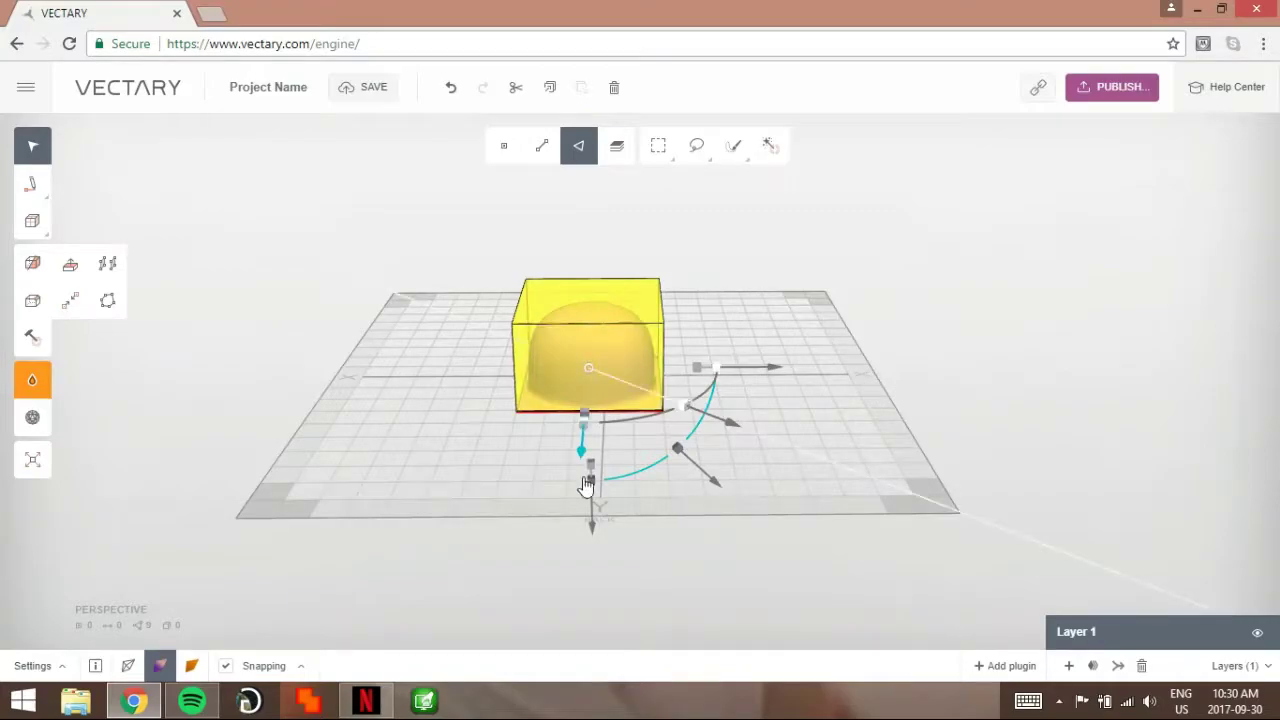
pyautogui.click(531, 343)
pyautogui.moveTo(586, 512); pyautogui.dragTo(584, 510, button='right')
pyautogui.press('k')
pyautogui.hotkey('ctrl', 'a')
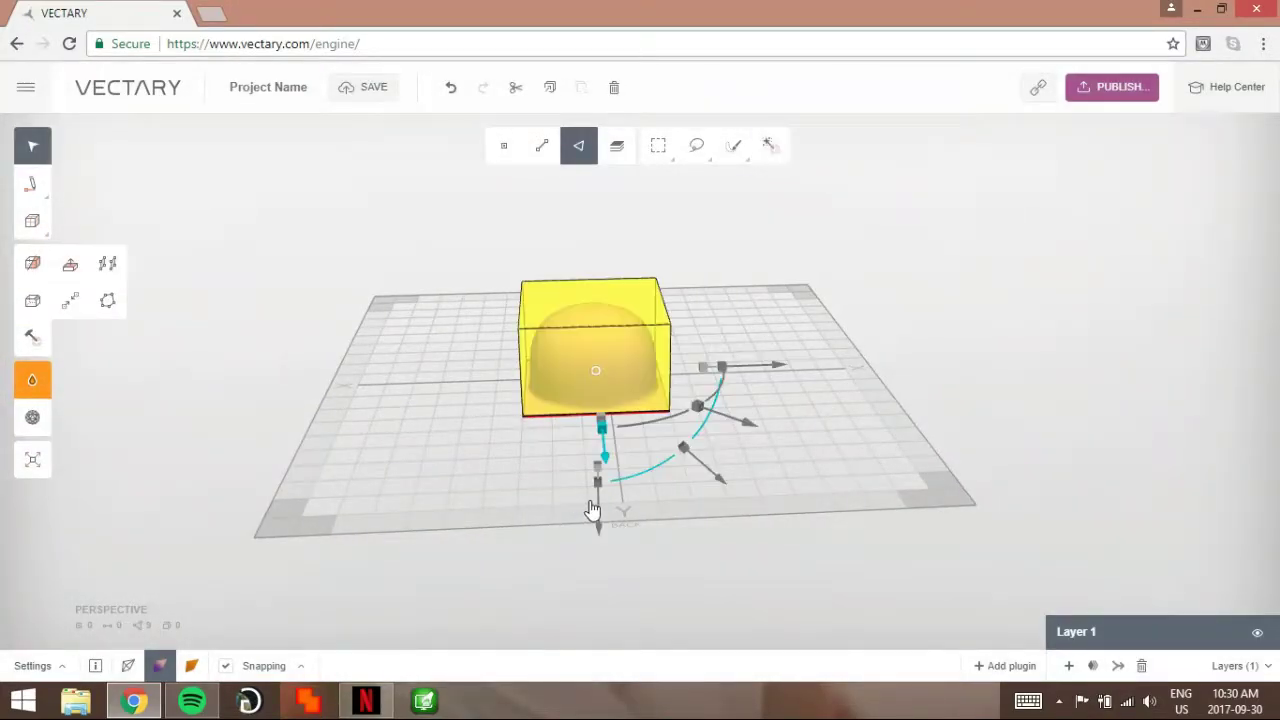
pyautogui.press('e')
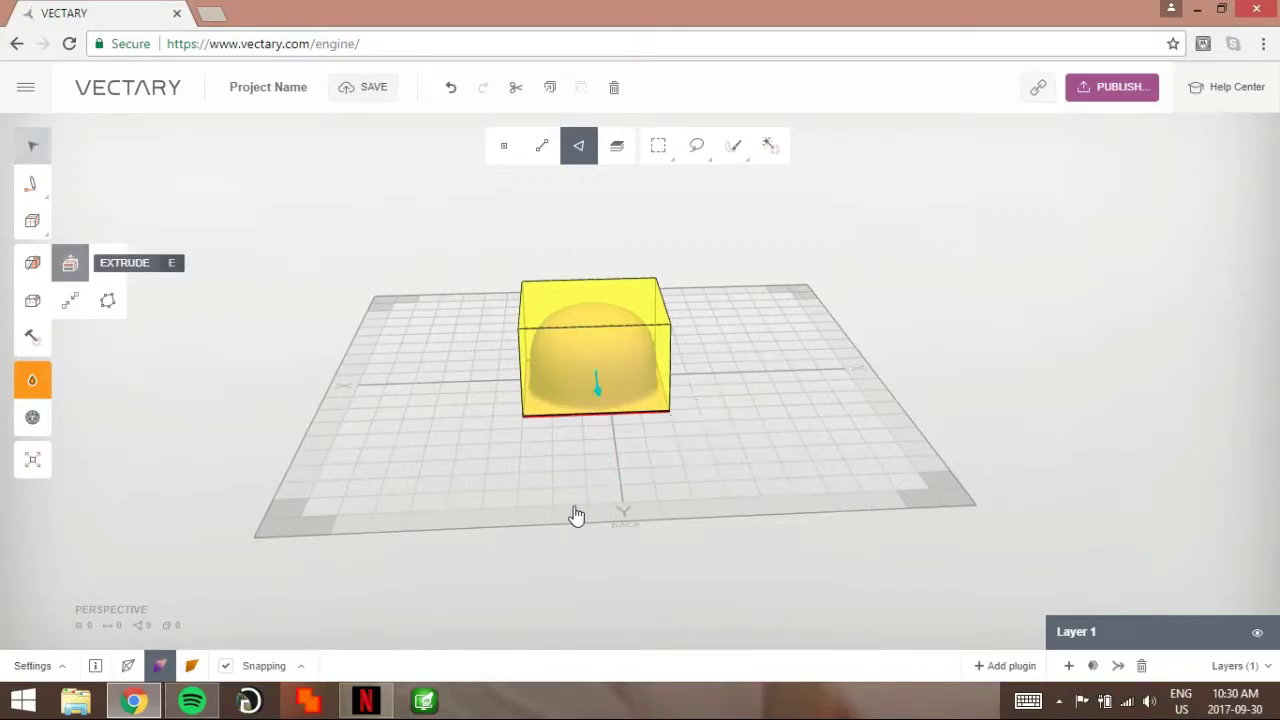
pyautogui.moveTo(576, 516); pyautogui.dragTo(577, 516)
pyautogui.press('Return')
pyautogui.click(576, 516)
pyautogui.moveTo(576, 516); pyautogui.dragTo(576, 516, button='right')
# Step: Delete the box's underside face and smooth the open box into a dome with subdivision
pyautogui.press('2')
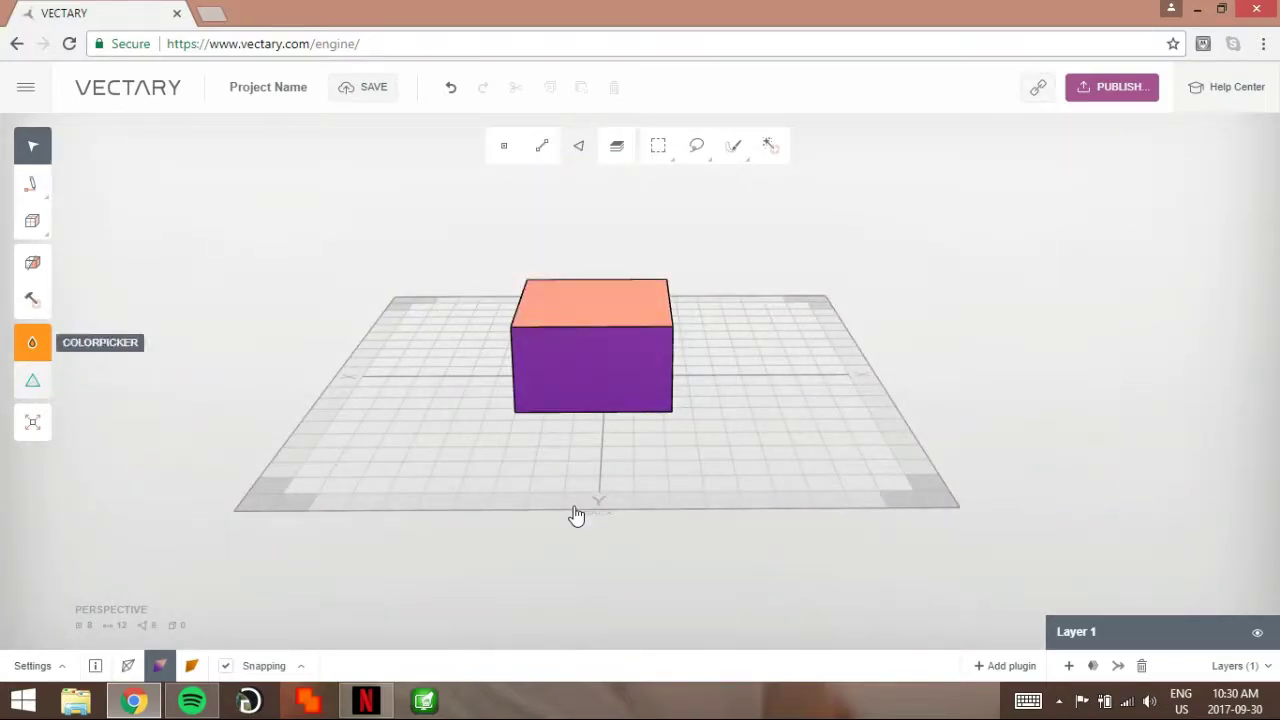
pyautogui.moveTo(576, 516); pyautogui.dragTo(576, 516, button='right')
pyautogui.press('3')
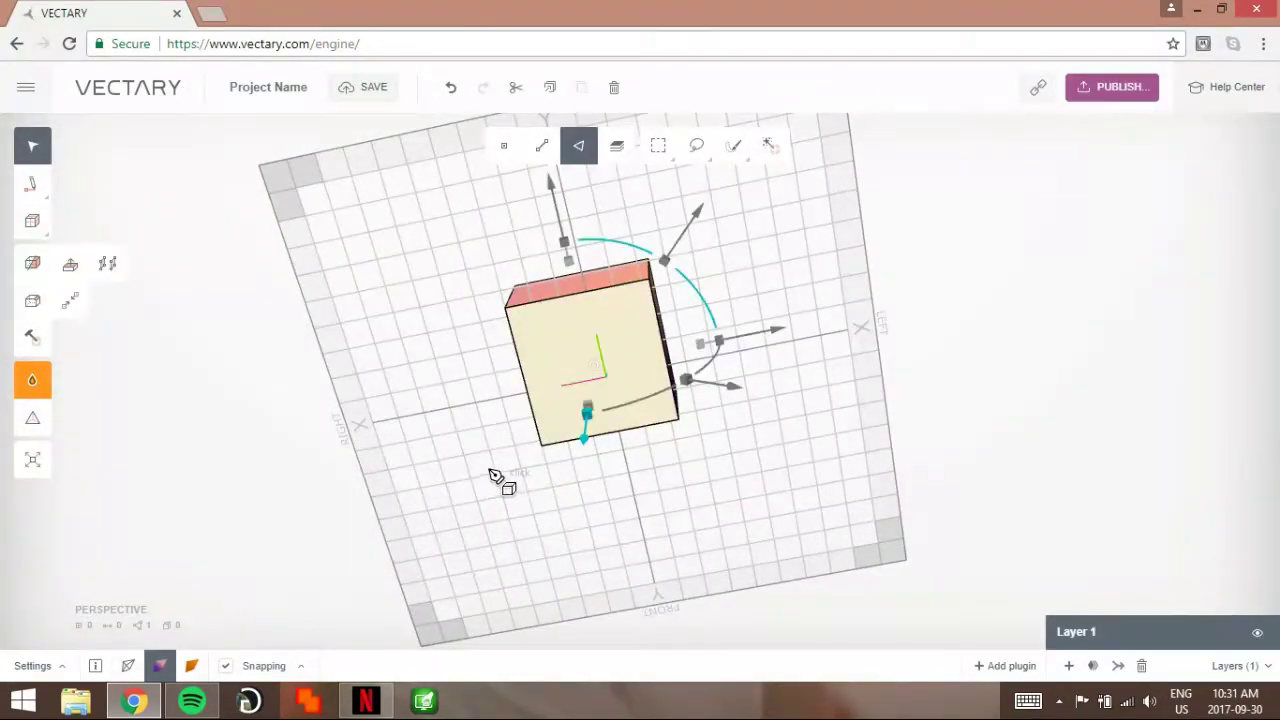
pyautogui.moveTo(526, 462); pyautogui.dragTo(711, 453, button='right')
pyautogui.press('Tab')
pyautogui.press('x')
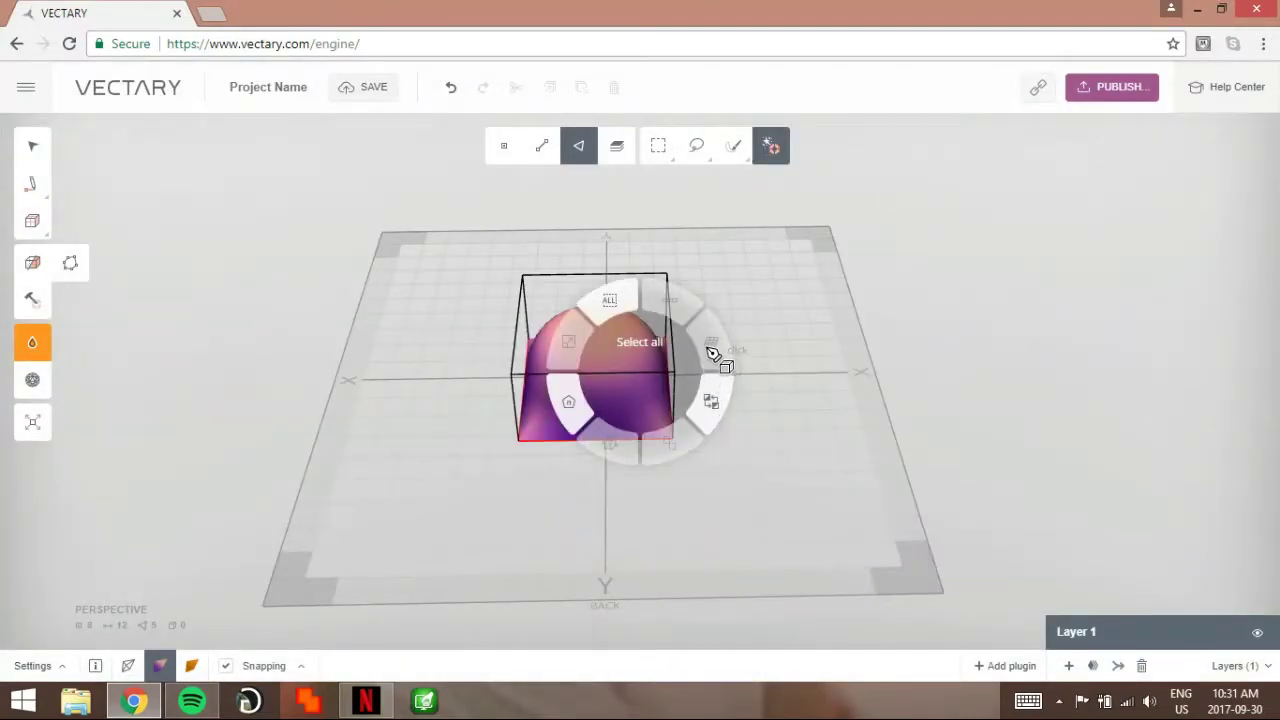
# Step: Select all faces of the dome and extrude them outward to give the shell a wall thickness
pyautogui.click(710, 348)
pyautogui.press('e')
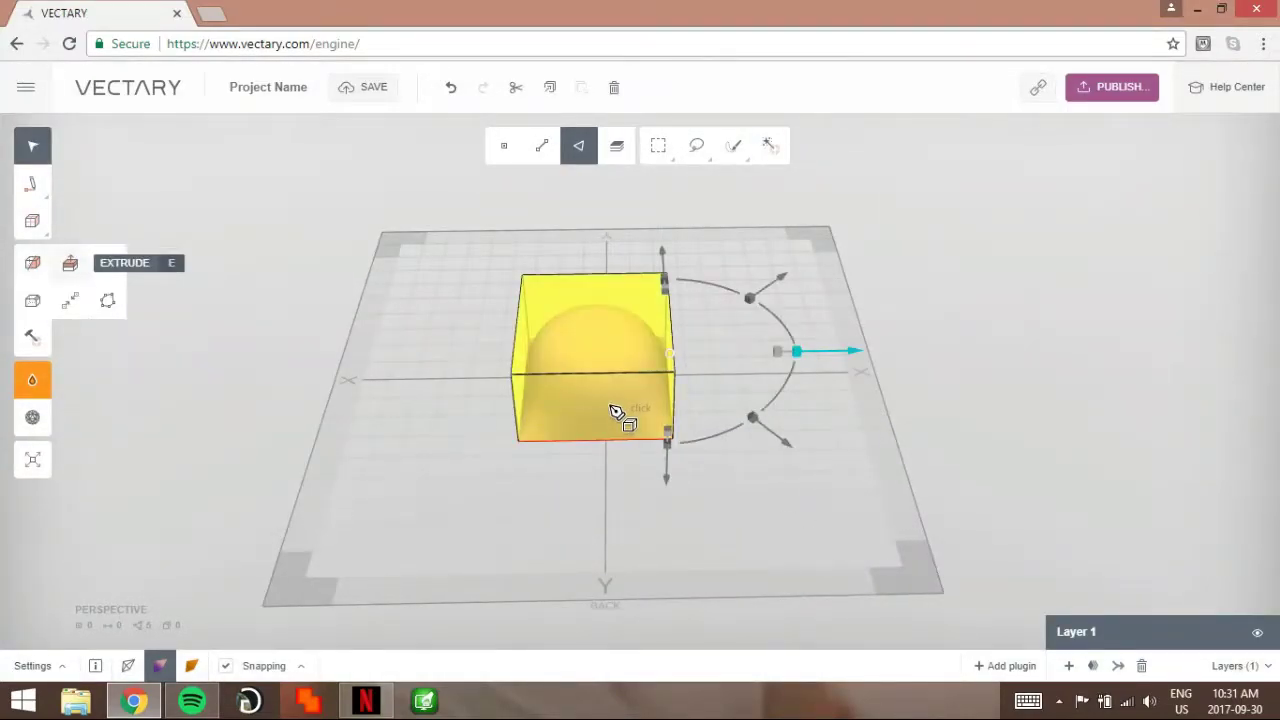
pyautogui.moveTo(594, 378); pyautogui.dragTo(591, 300)
pyautogui.press('Escape')
pyautogui.press('Escape')
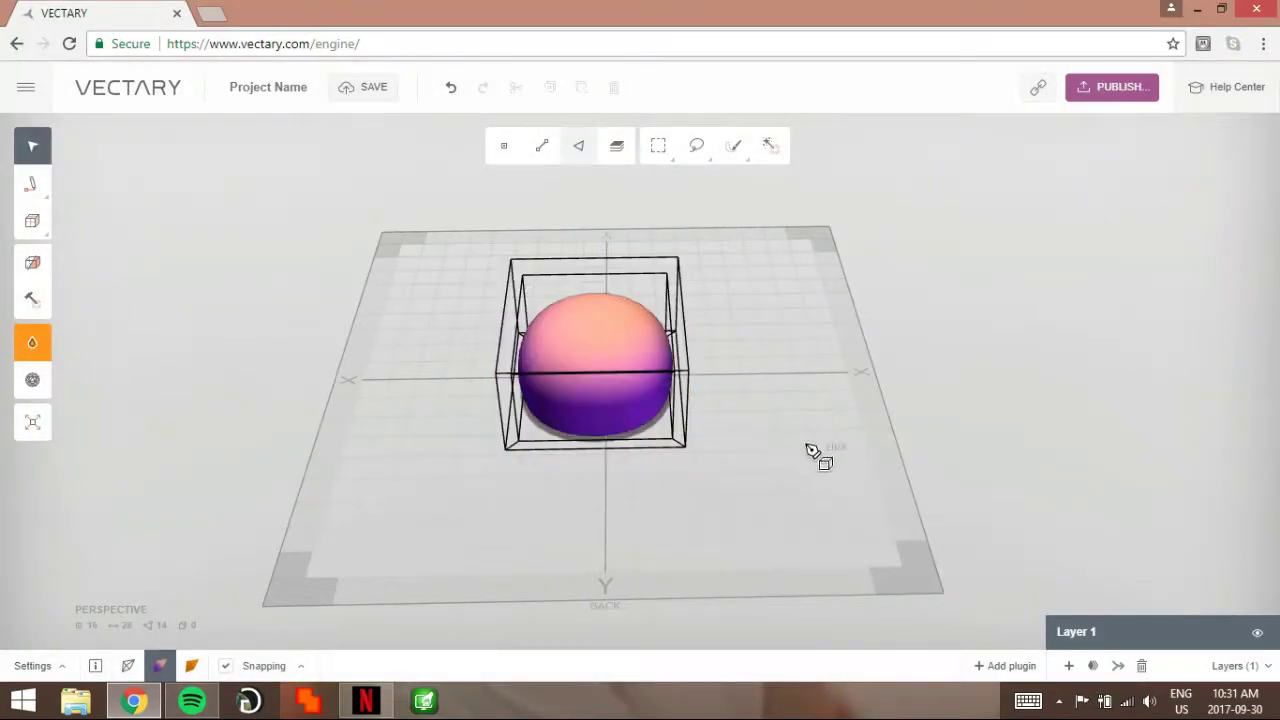
pyautogui.moveTo(806, 445); pyautogui.dragTo(649, 529, button='right')
pyautogui.moveTo(655, 535); pyautogui.dragTo(623, 321)
pyautogui.moveTo(620, 317); pyautogui.dragTo(764, 472, button='right')
pyautogui.moveTo(757, 519); pyautogui.dragTo(780, 142, button='right')
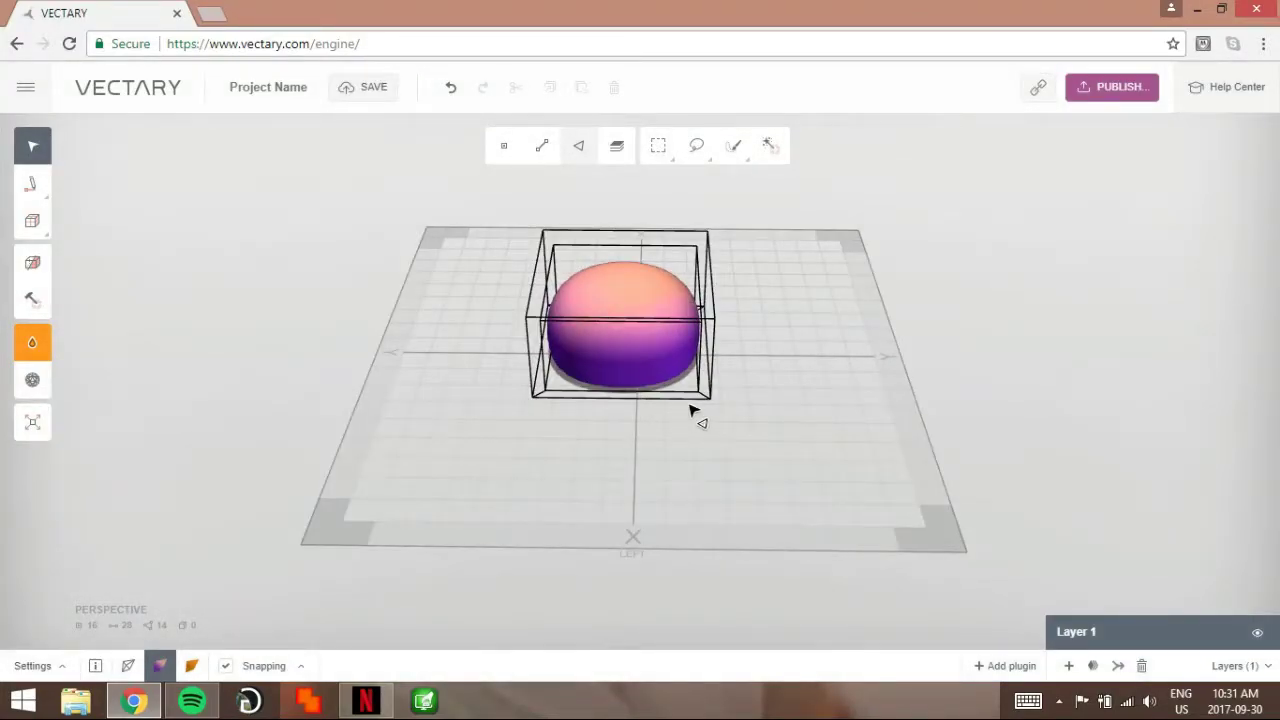
pyautogui.hotkey('ctrl', '3')
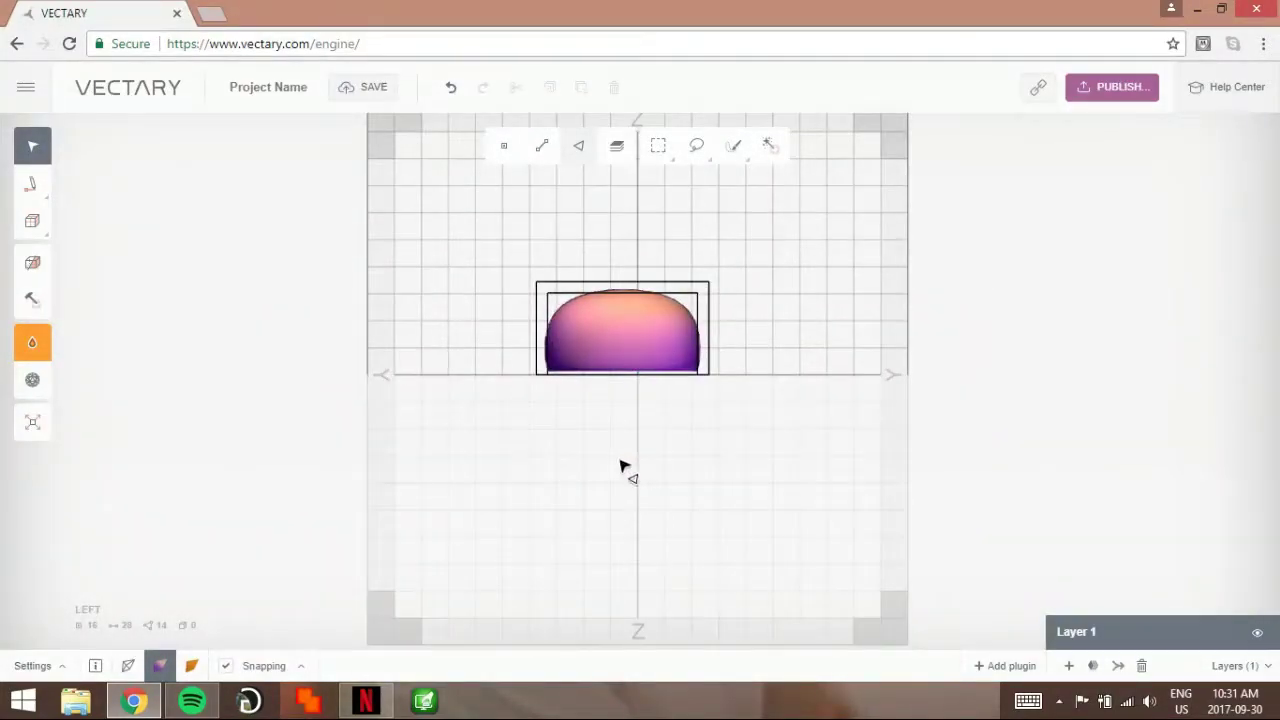
pyautogui.click(33, 263)
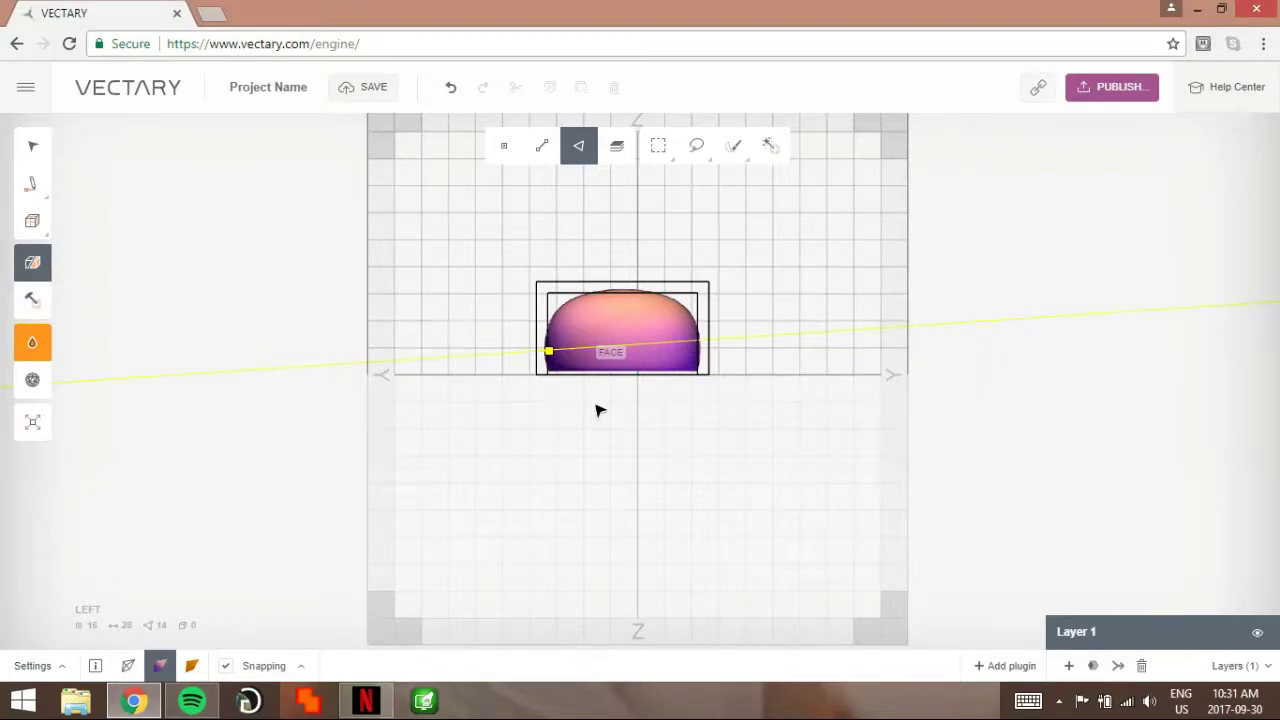
pyautogui.press('Escape')
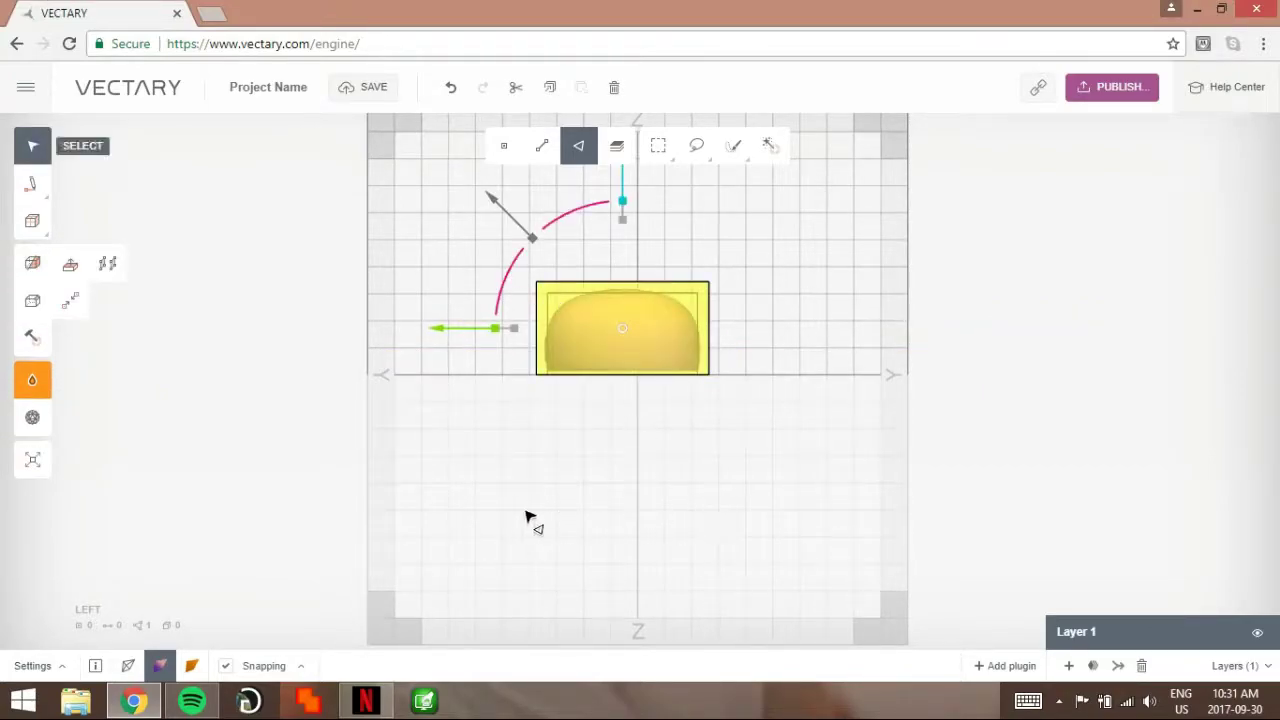
pyautogui.click(455, 512)
# Step: In the left view, cut the shell's cage with a horizontal line slightly above its base
pyautogui.press('p')
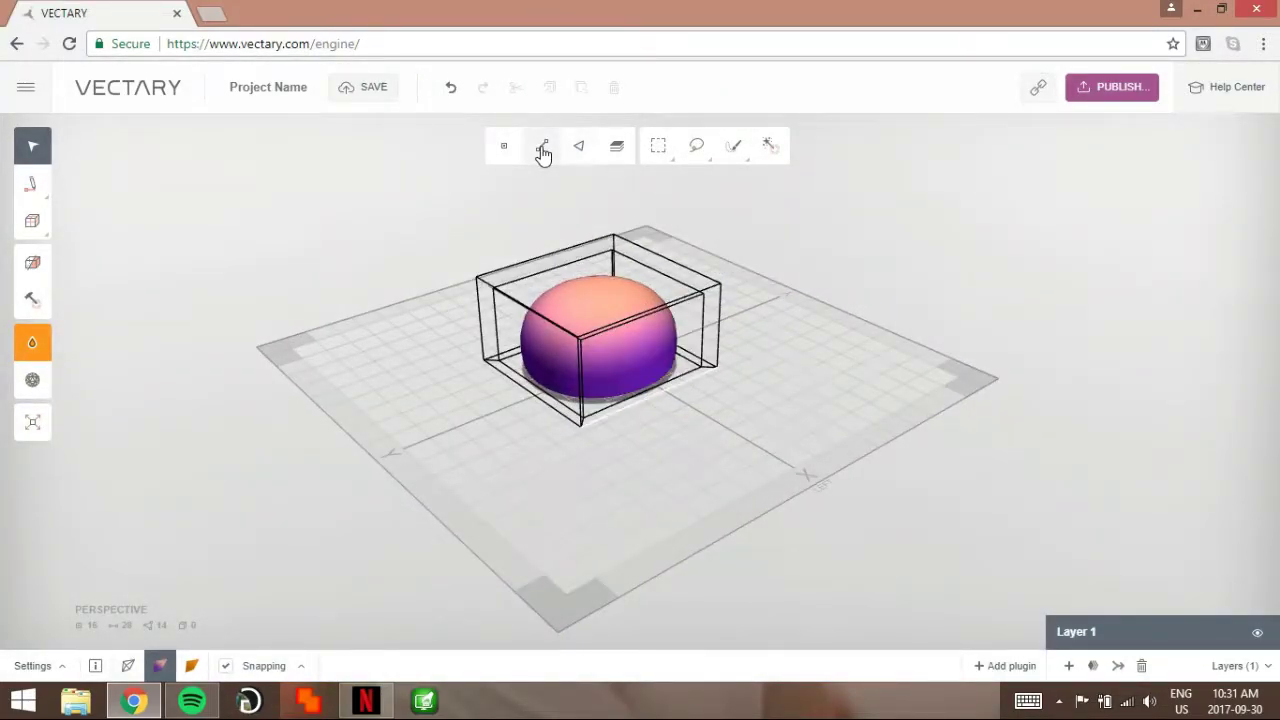
pyautogui.press('l')
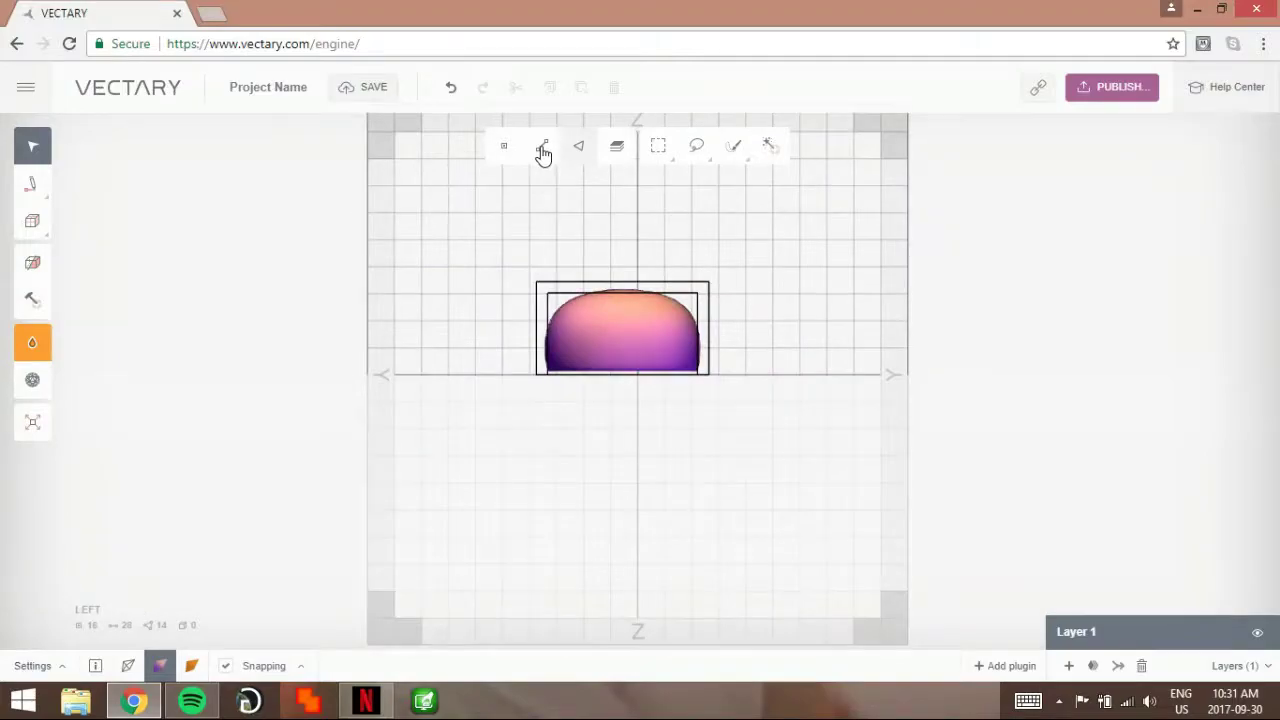
pyautogui.press('c')
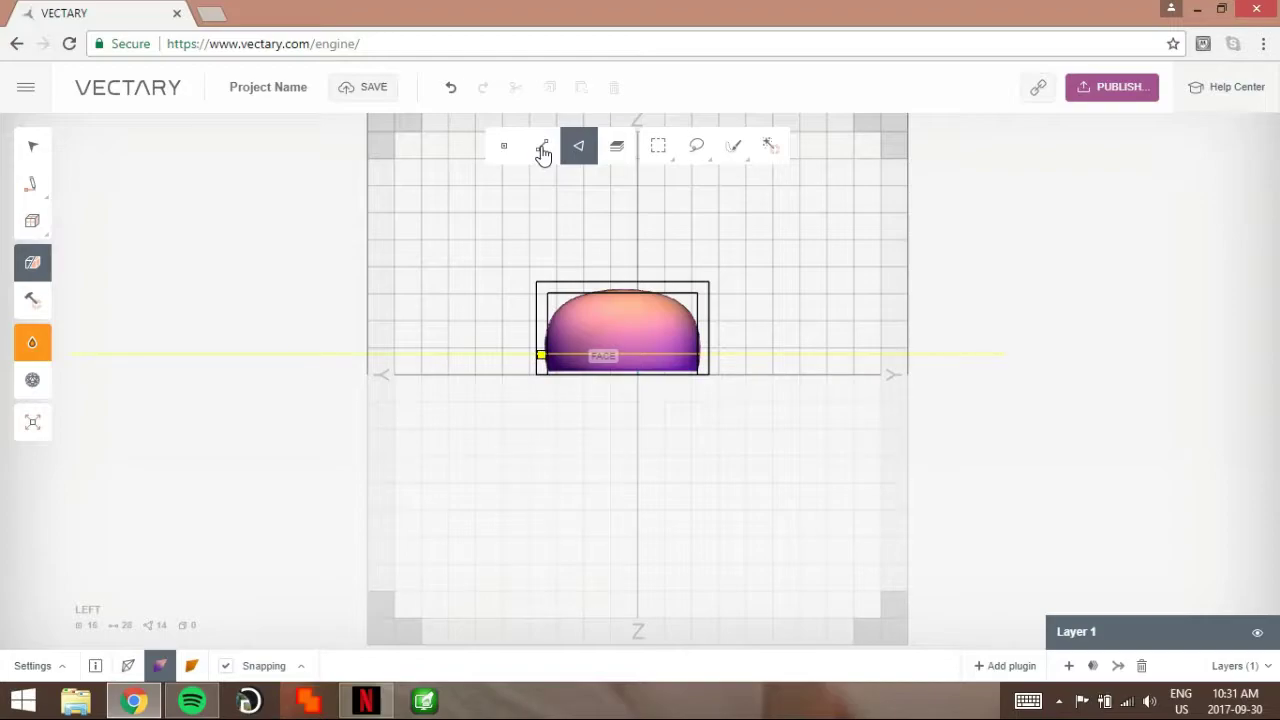
pyautogui.click(580, 355)
pyautogui.click(32, 146)
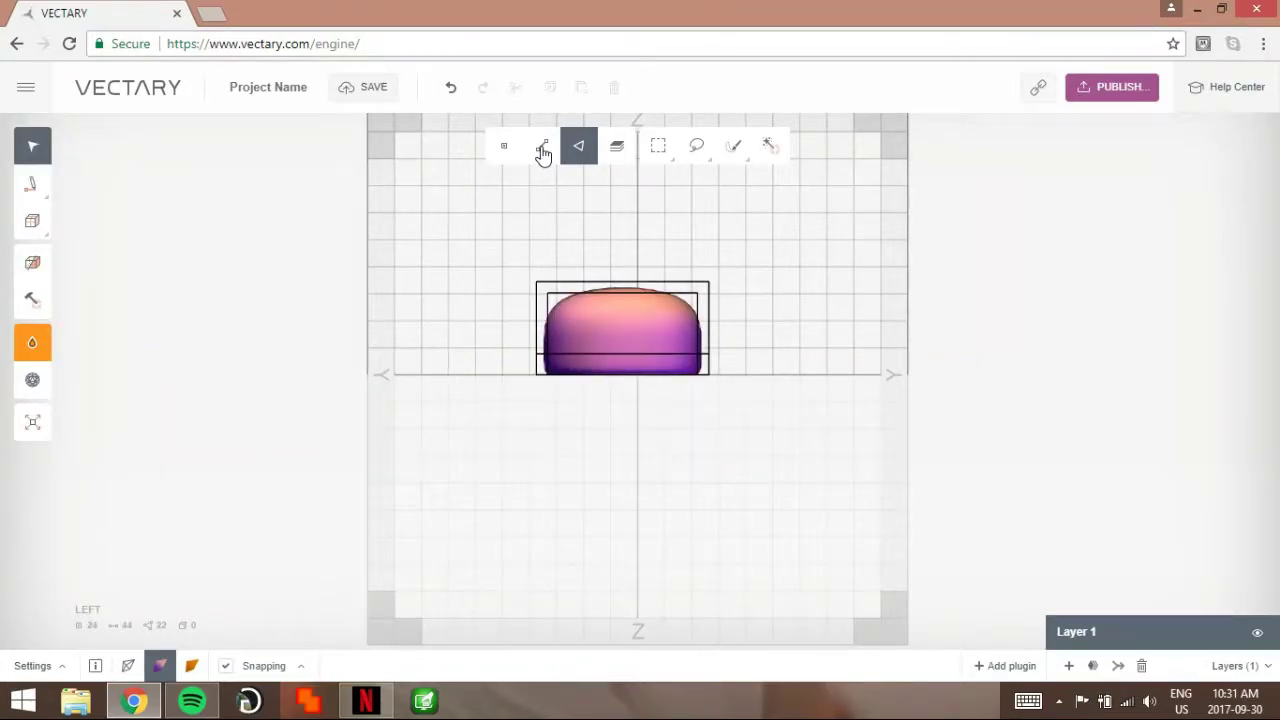
# Step: Extrude the narrow lower face on one side of the shell outward to form the cap's brim
pyautogui.press('1')
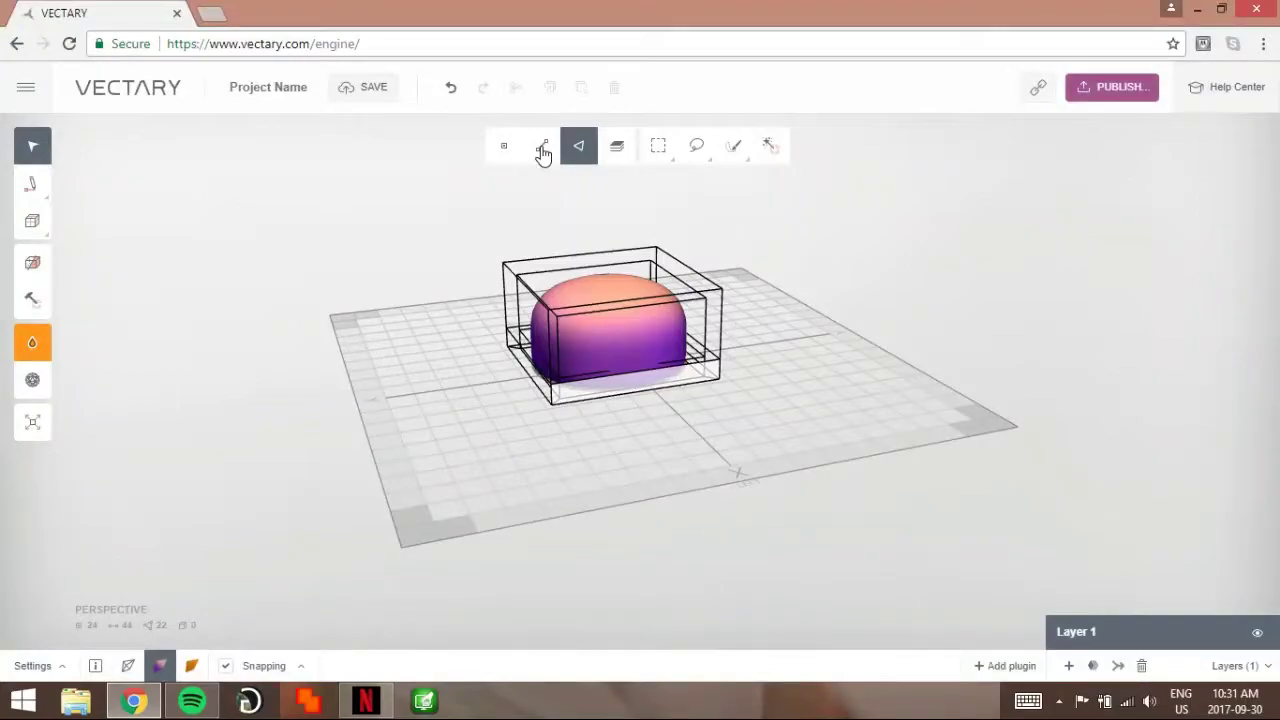
pyautogui.click(637, 384)
pyautogui.press('e')
pyautogui.moveTo(654, 397); pyautogui.dragTo(718, 459)
pyautogui.press('Escape')
pyautogui.moveTo(550, 348); pyautogui.dragTo(812, 376, button='right')
pyautogui.click(56, 268)
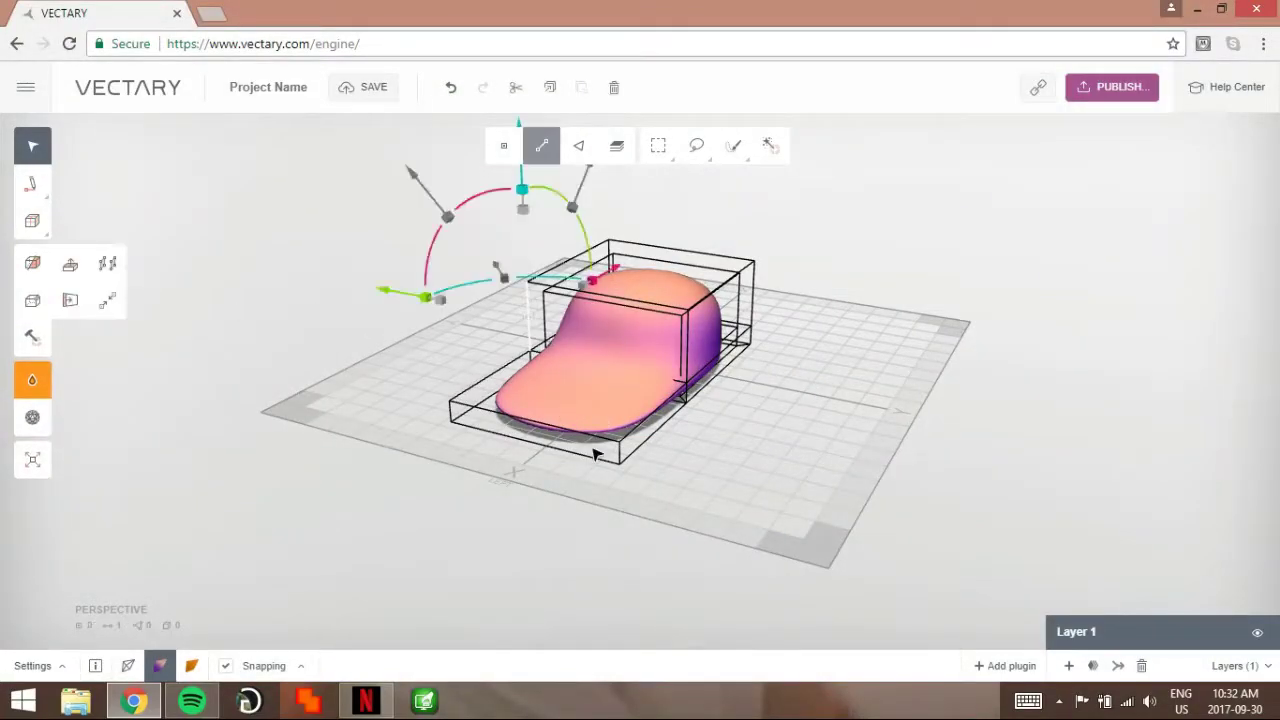
pyautogui.keyDown('shift'); pyautogui.click(594, 459); pyautogui.keyUp('shift')
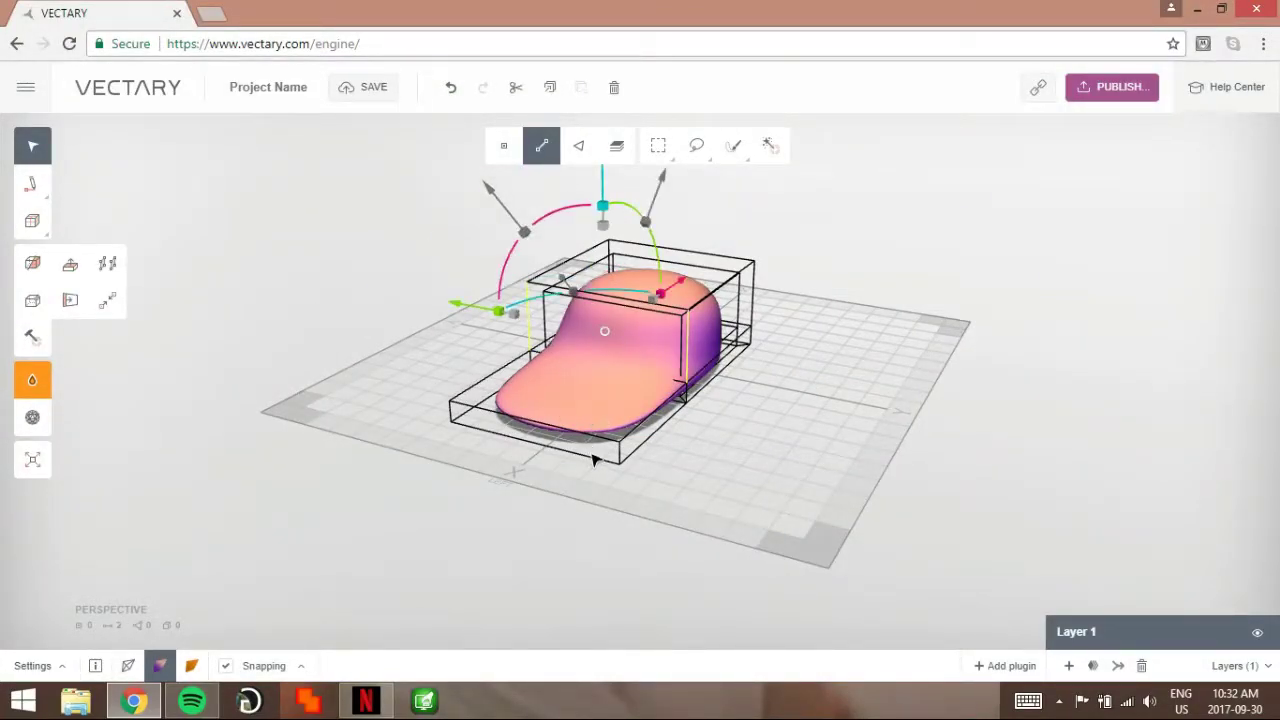
pyautogui.press('b')
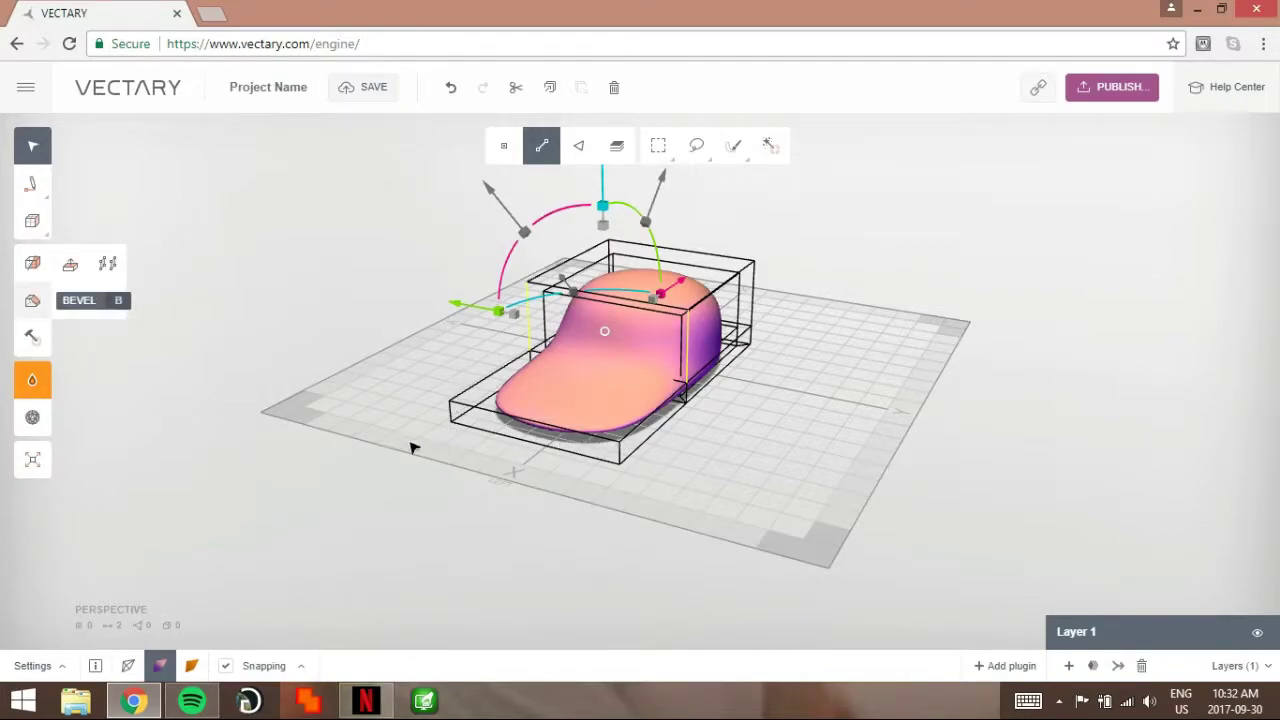
pyautogui.press('b')
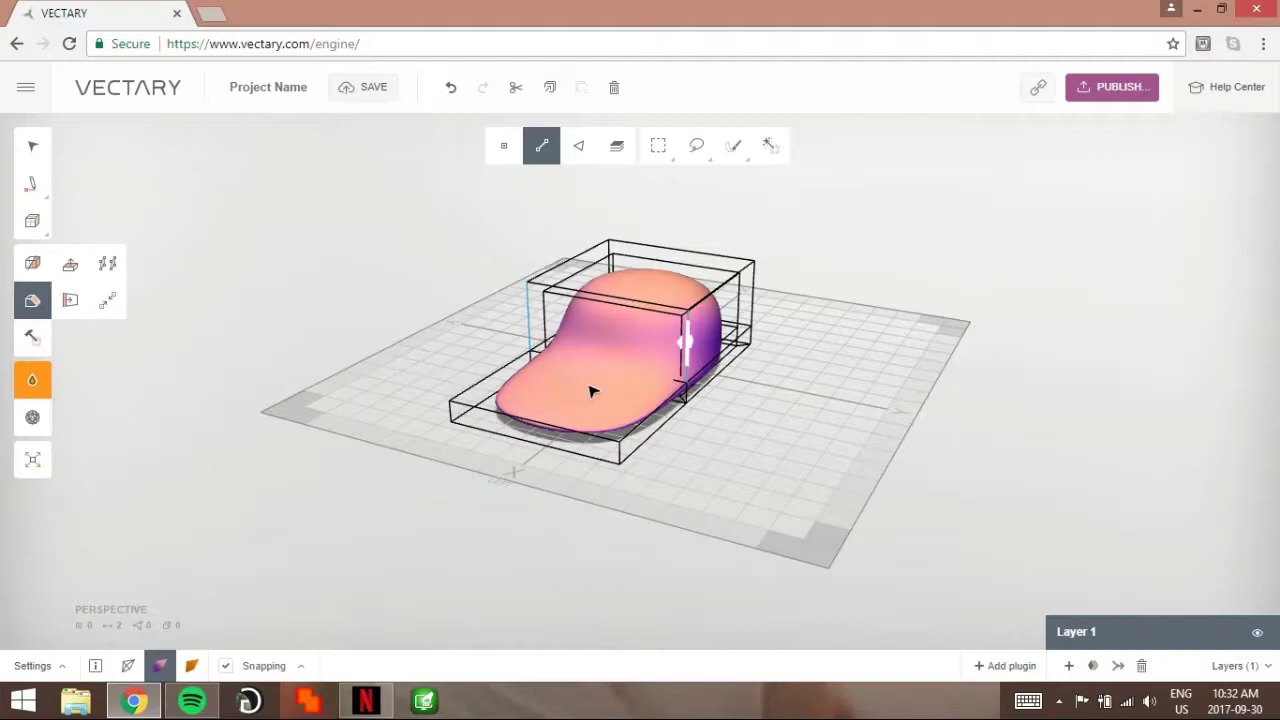
pyautogui.moveTo(596, 393); pyautogui.dragTo(650, 556)
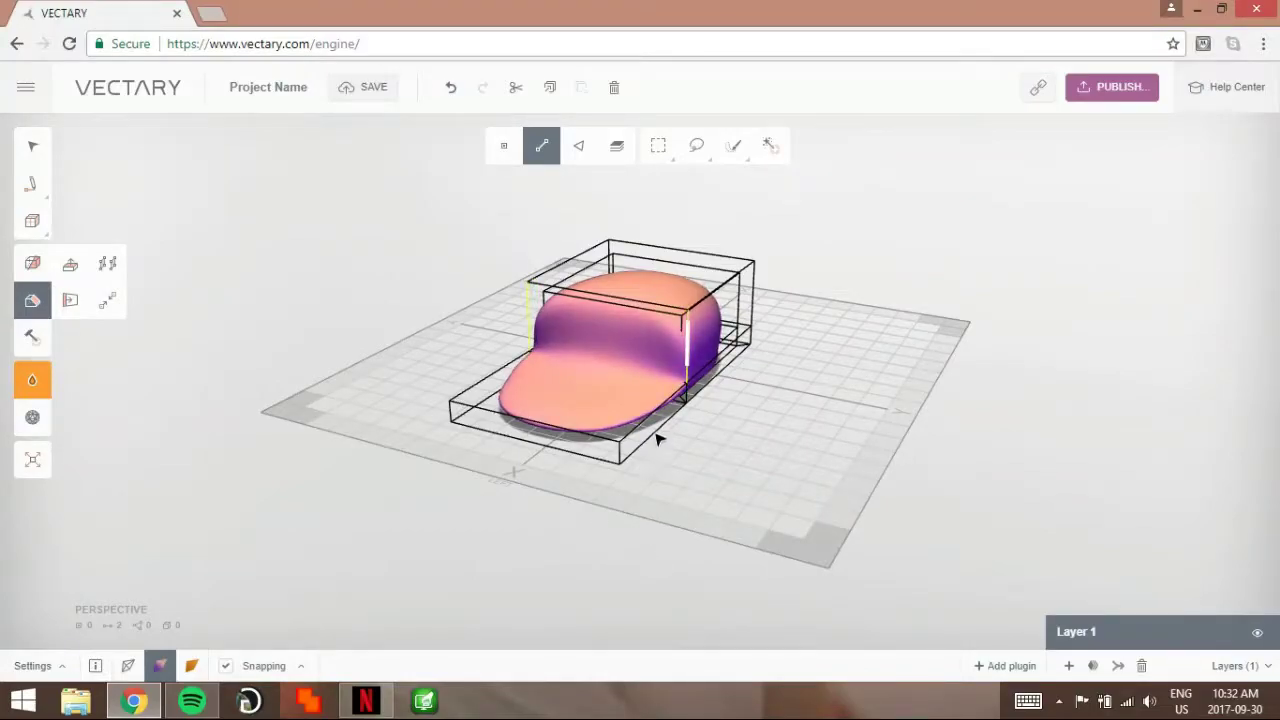
pyautogui.moveTo(657, 440); pyautogui.dragTo(651, 449)
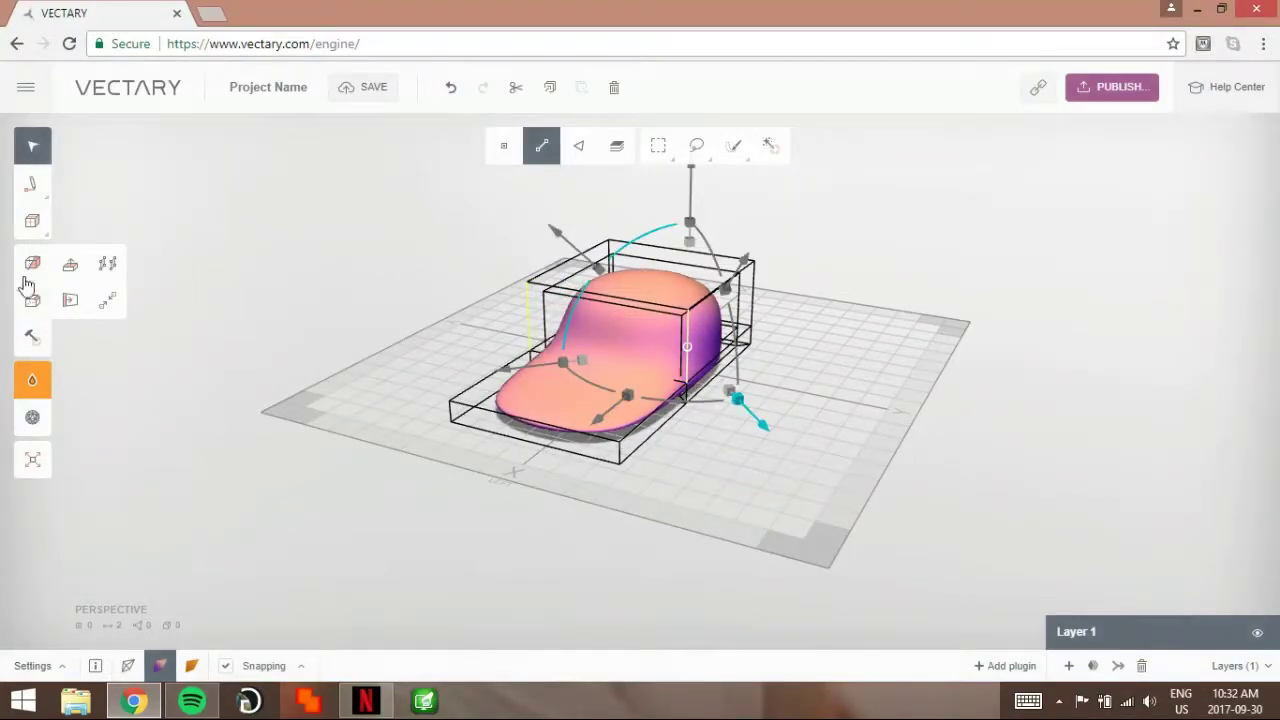
# Step: Bevel the two vertical front edges of the crown's cage above the brim
pyautogui.click(540, 355)
pyautogui.click(536, 351)
pyautogui.press('2')
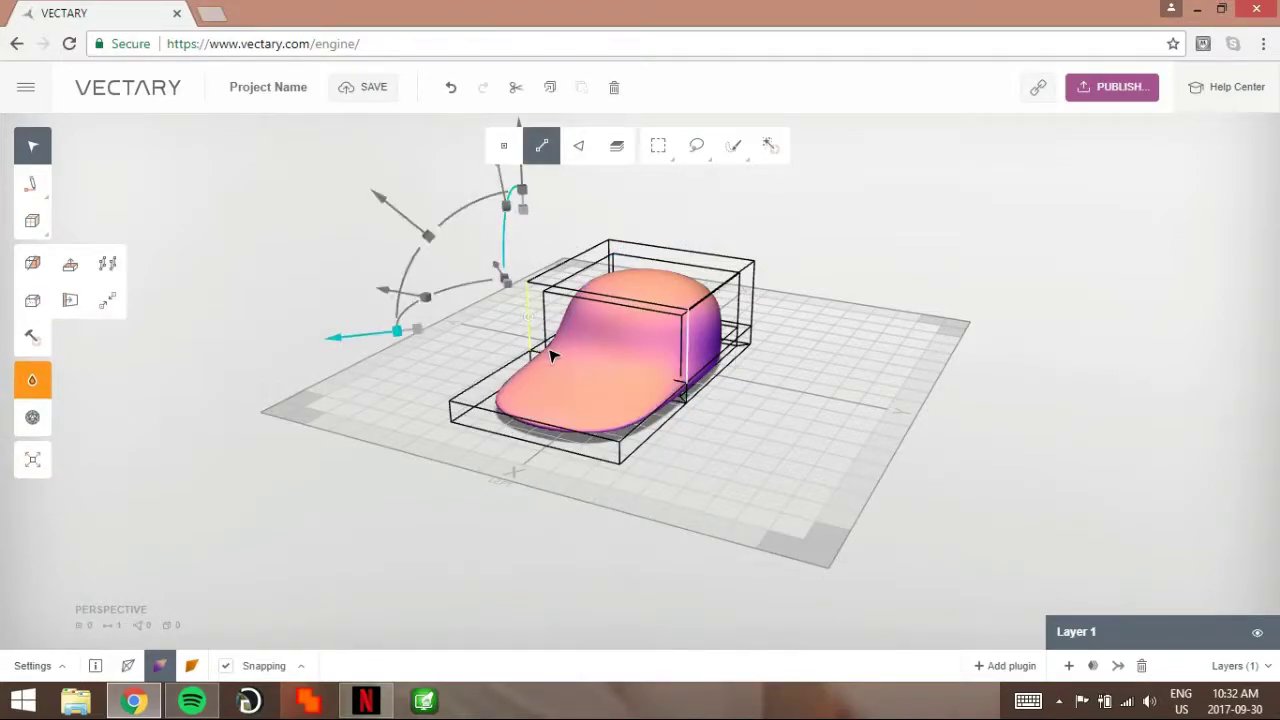
pyautogui.click(550, 357)
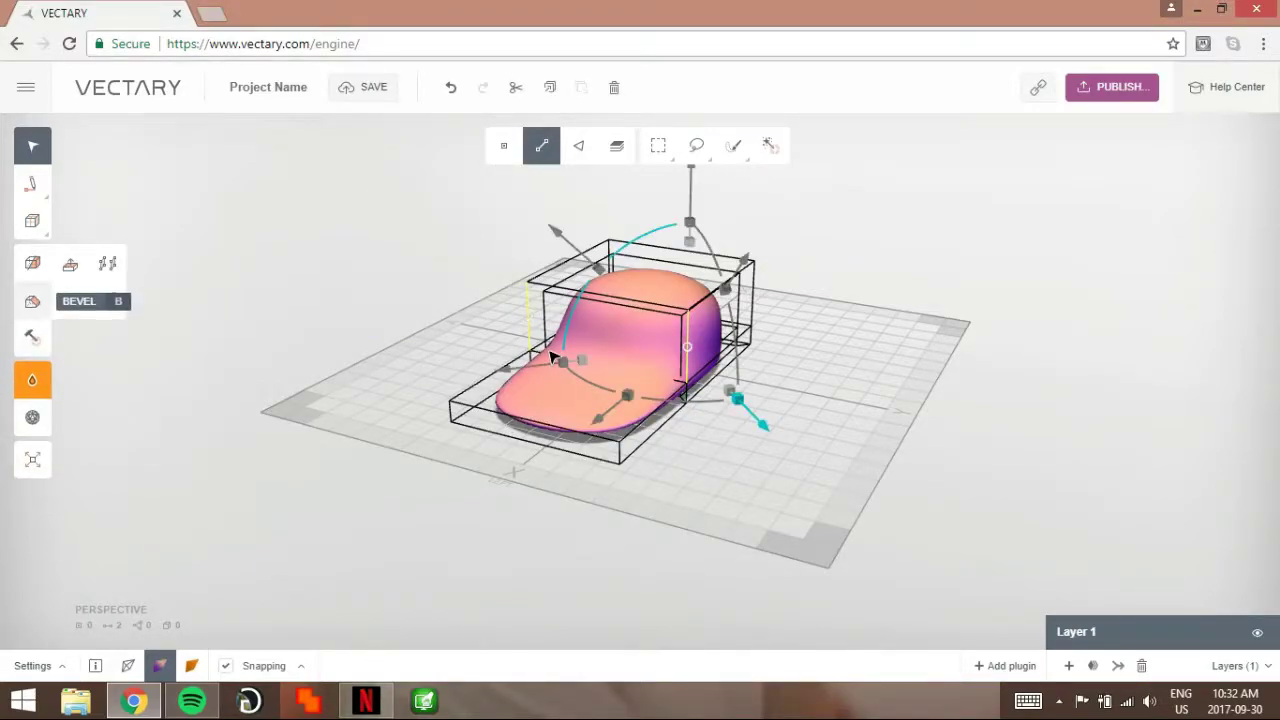
pyautogui.press('b')
pyautogui.moveTo(513, 364); pyautogui.dragTo(333, 371)
pyautogui.moveTo(33, 154); pyautogui.dragTo(560, 463)
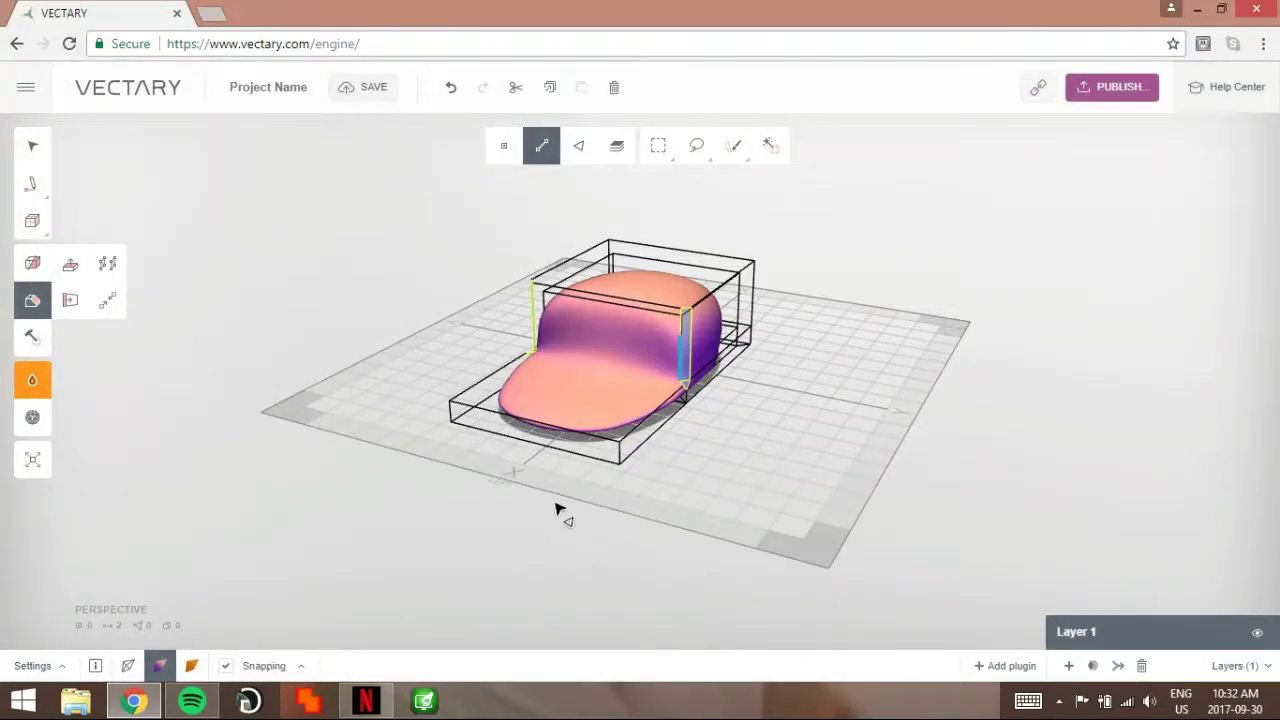
pyautogui.press('Escape')
pyautogui.click(479, 479)
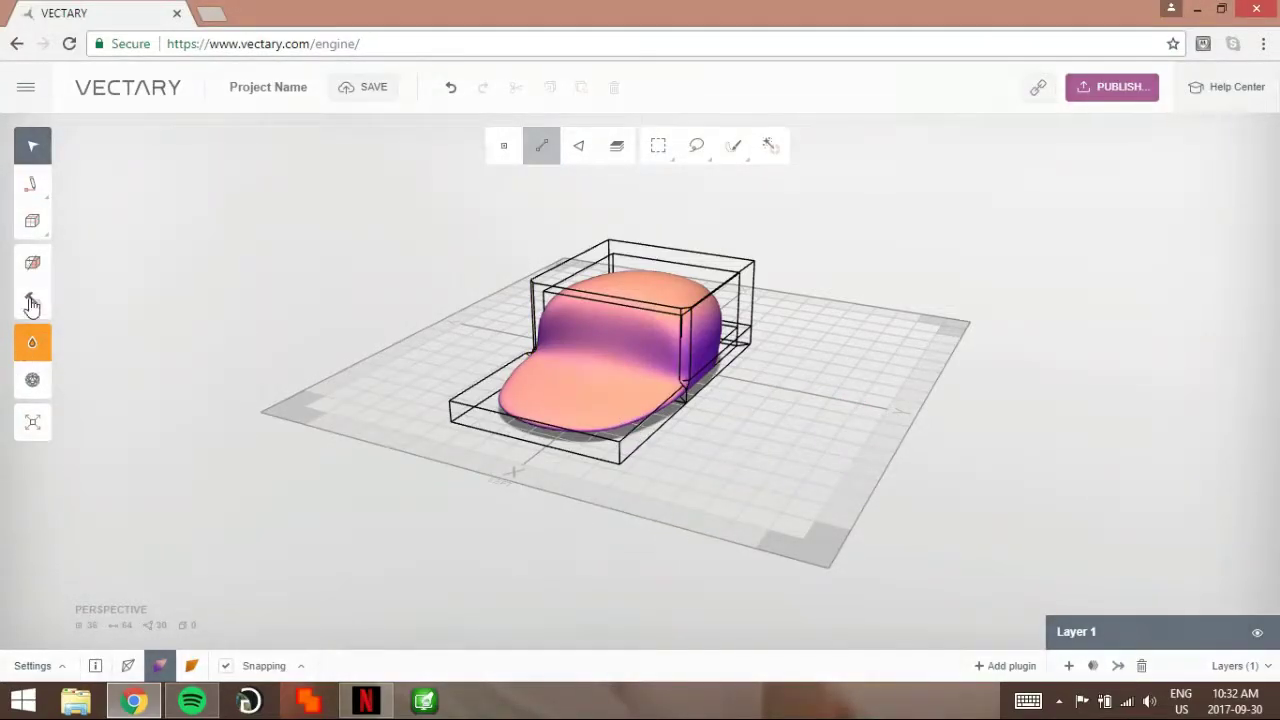
# Step: Bevel the two vertical corner edges at the brim's front to round off its outline
pyautogui.moveTo(31, 301); pyautogui.dragTo(544, 357, button='right')
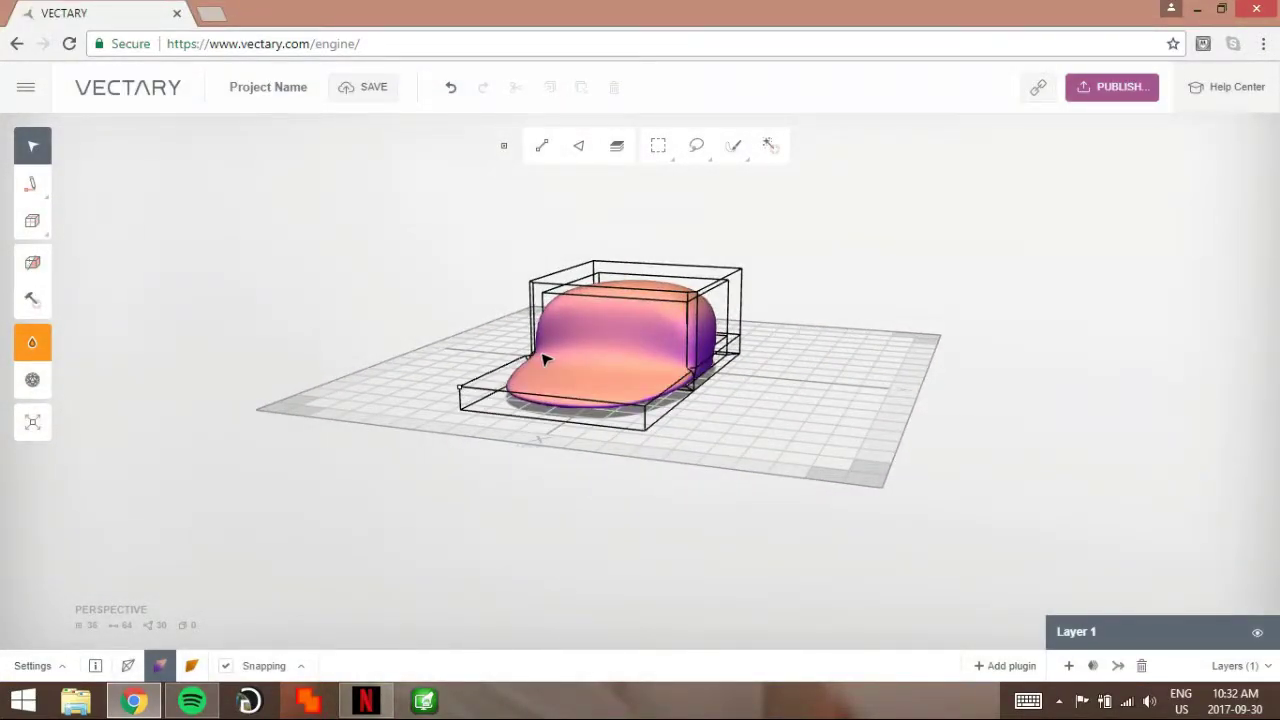
pyautogui.click(587, 619)
pyautogui.click(619, 392)
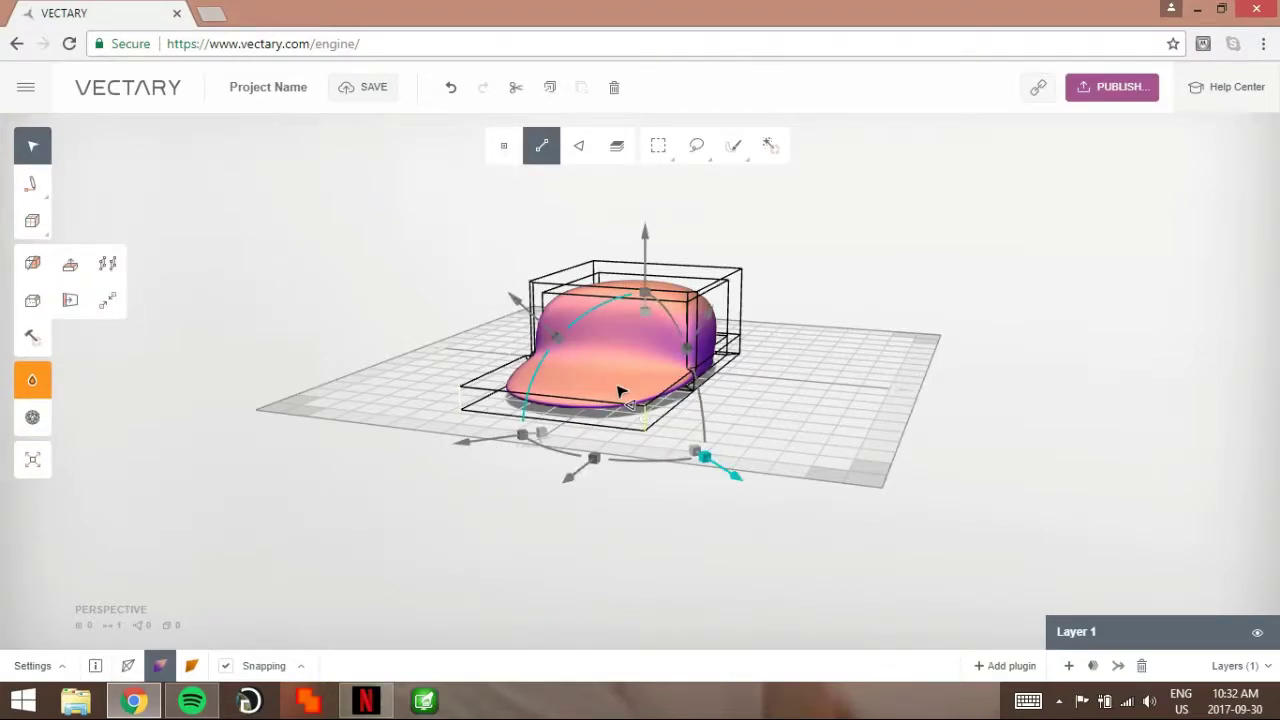
pyautogui.keyDown('shift'); pyautogui.click(460, 399); pyautogui.keyUp('shift')
pyautogui.click(33, 300)
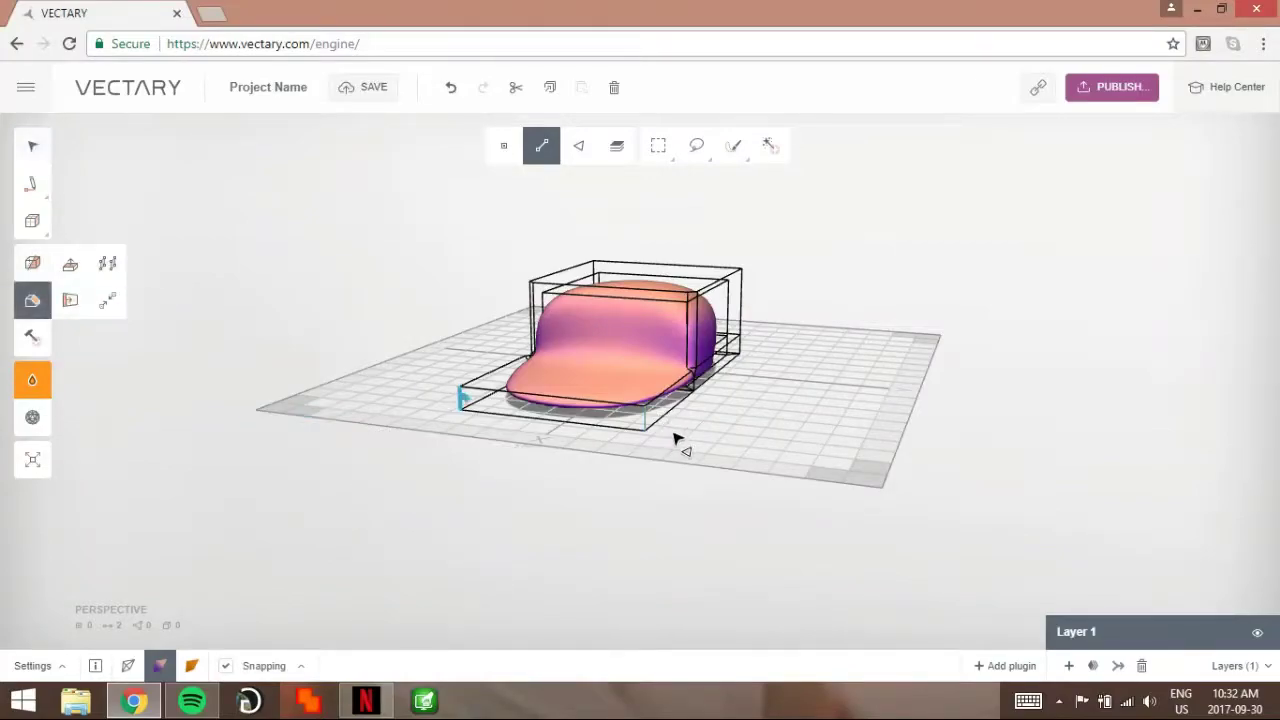
pyautogui.moveTo(684, 452); pyautogui.dragTo(582, 466)
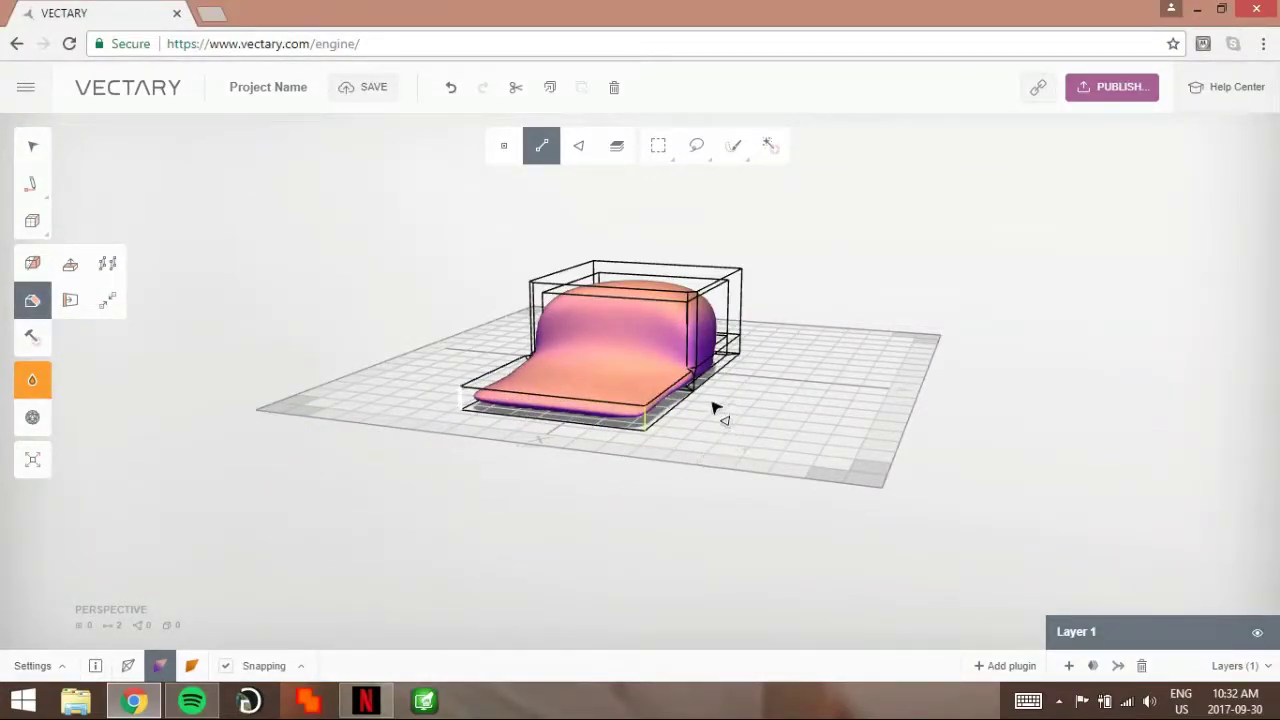
pyautogui.moveTo(713, 408); pyautogui.dragTo(478, 448)
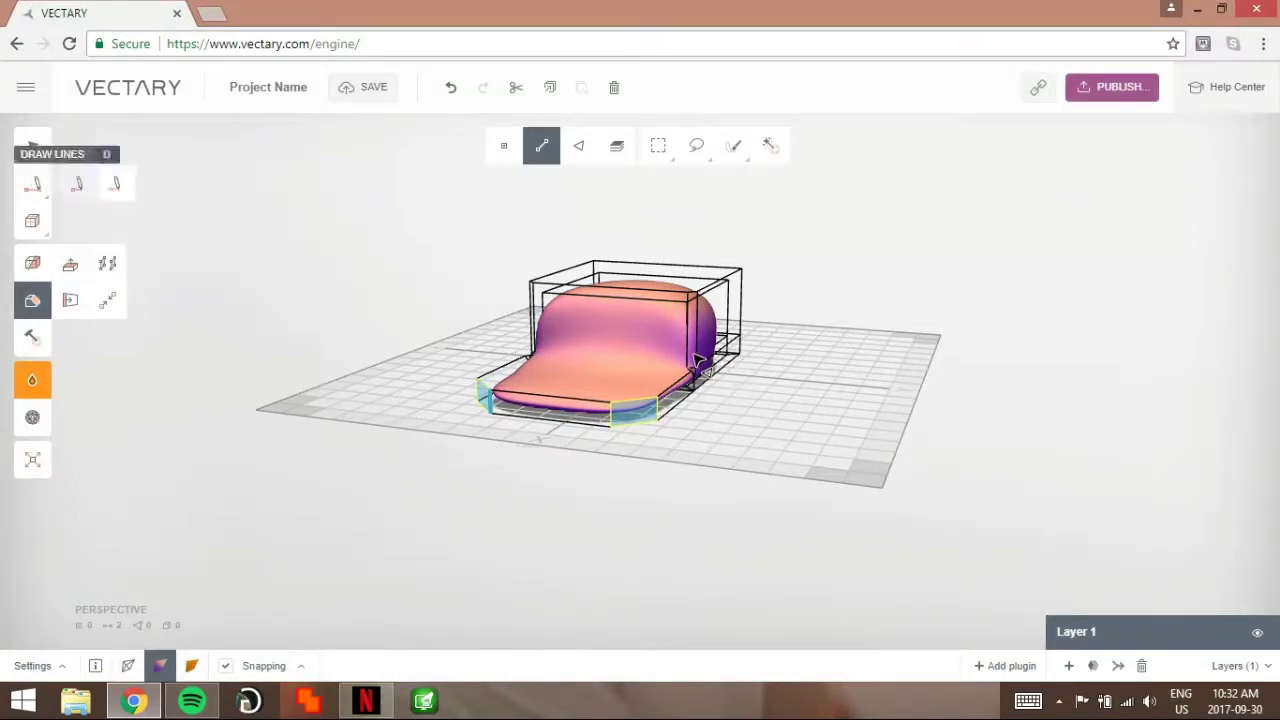
pyautogui.click(33, 147)
pyautogui.click(530, 313)
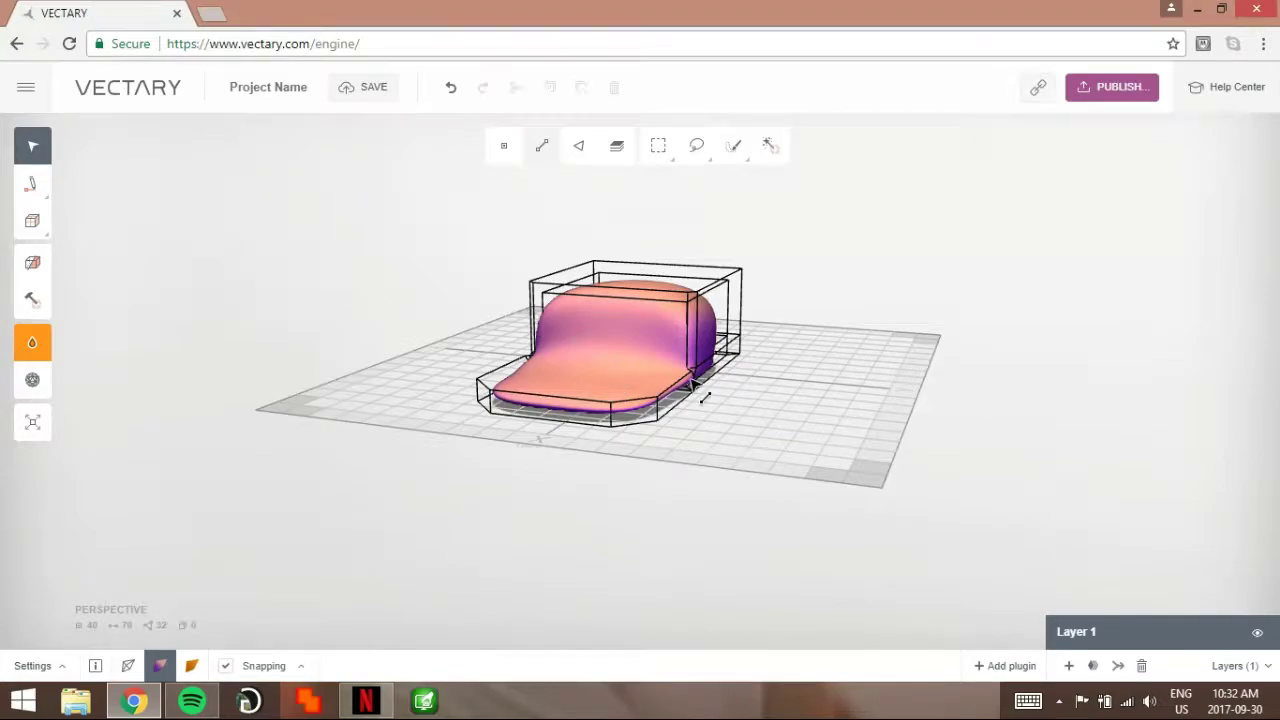
pyautogui.moveTo(704, 397); pyautogui.dragTo(633, 468, button='right')
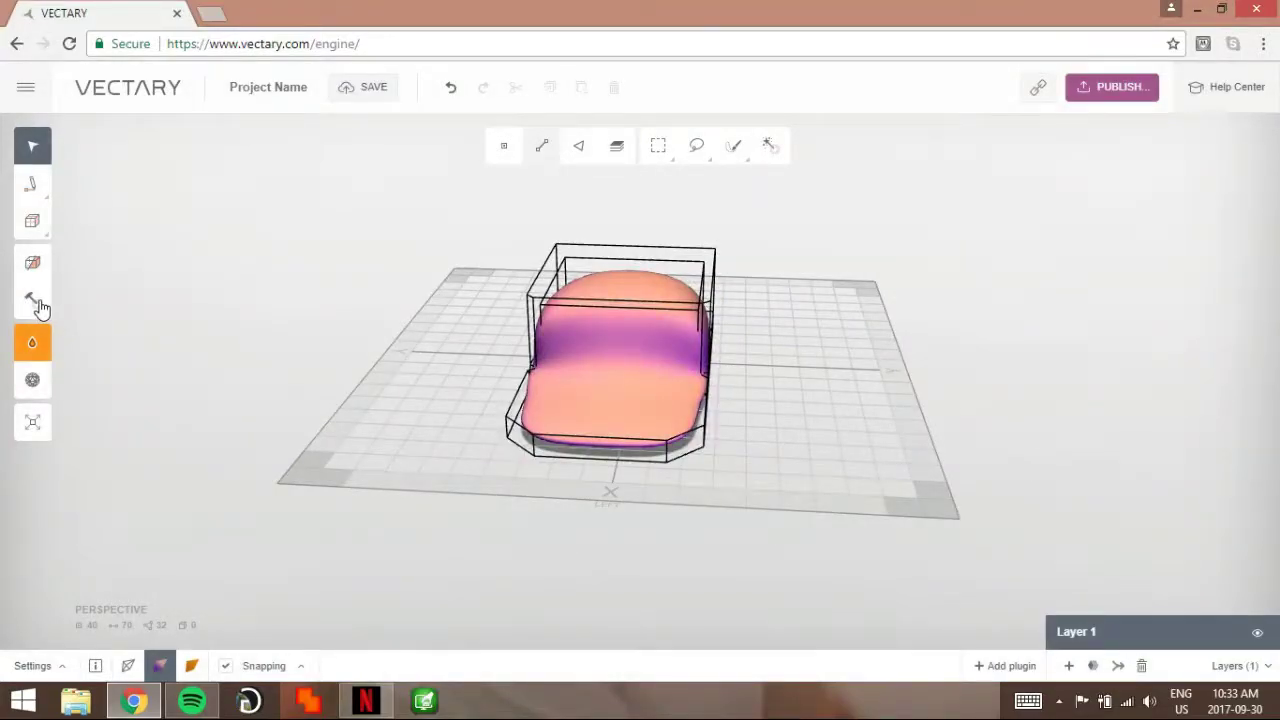
pyautogui.click(693, 348)
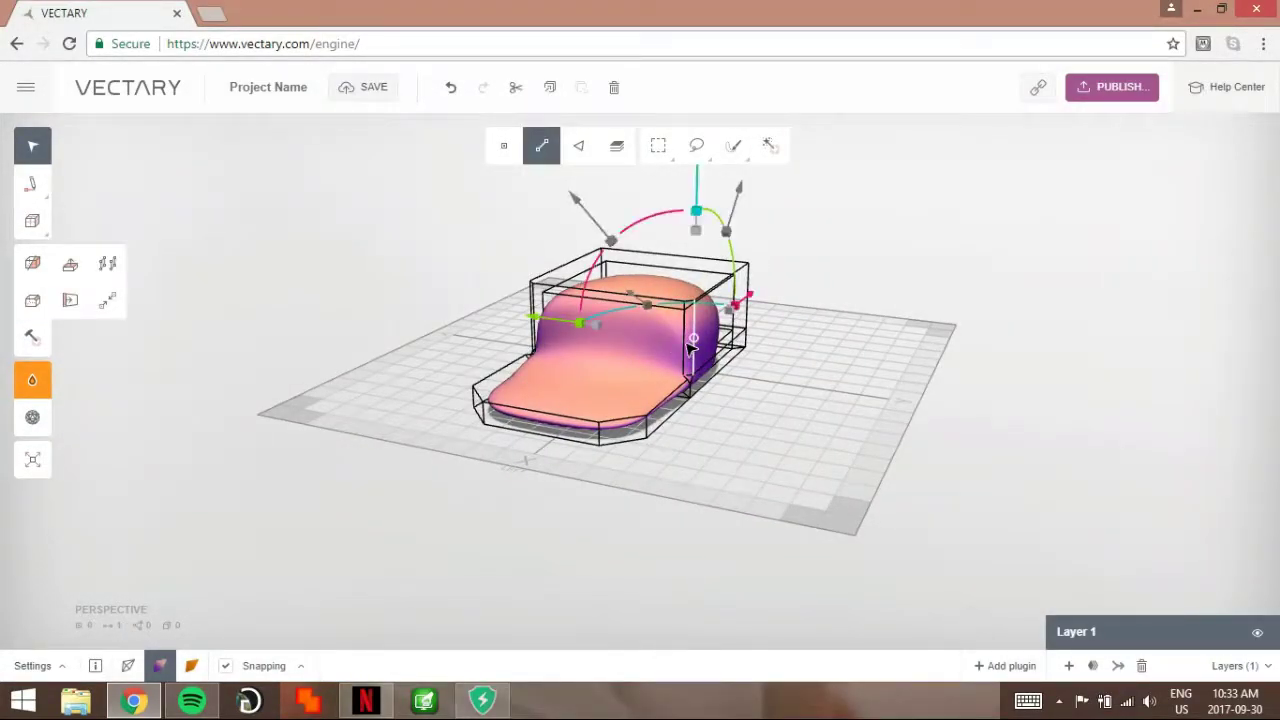
pyautogui.keyDown('shift'); pyautogui.click(540, 343); pyautogui.keyUp('shift')
pyautogui.click(33, 300)
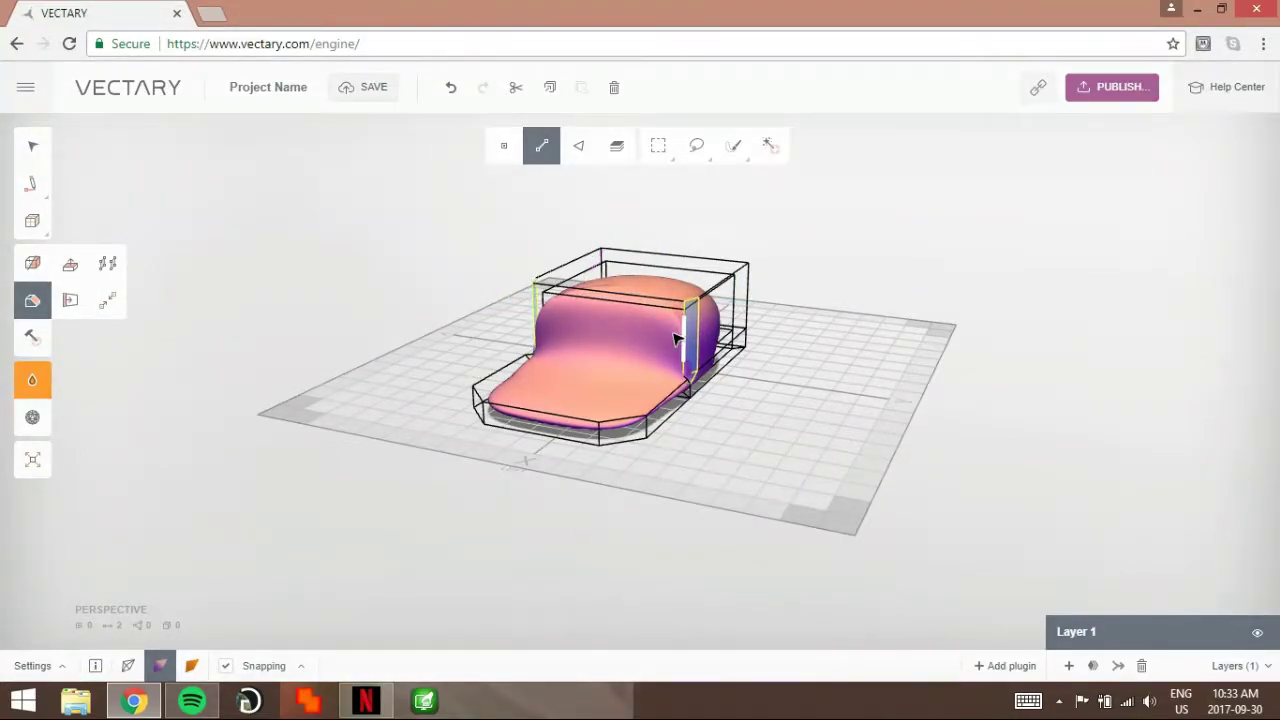
pyautogui.click(692, 340)
pyautogui.click(33, 146)
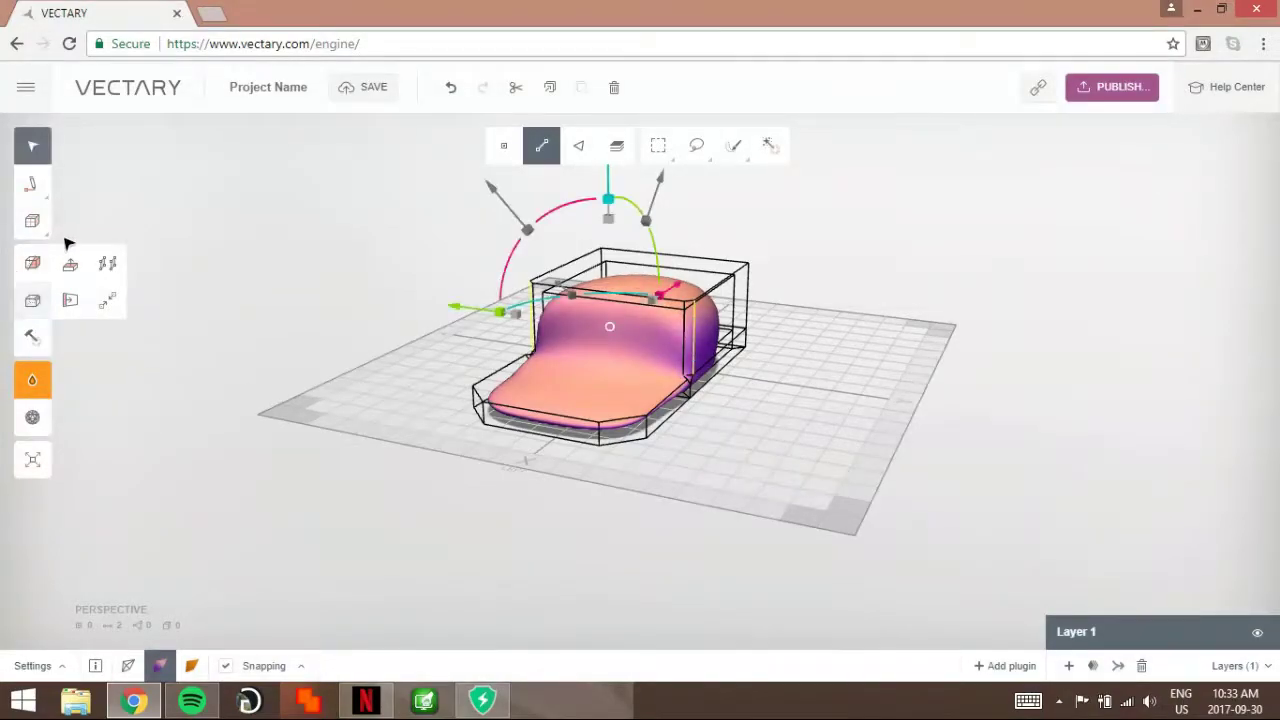
pyautogui.moveTo(640, 590); pyautogui.dragTo(385, 532, button='right')
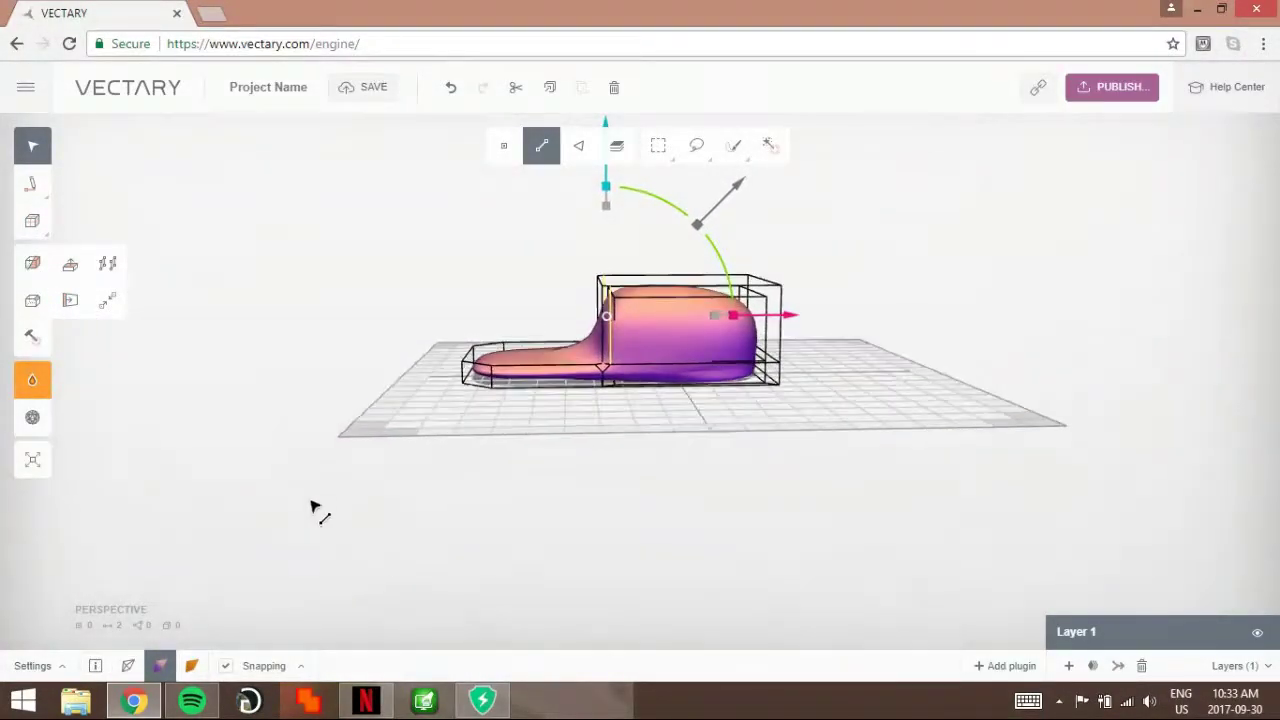
pyautogui.moveTo(448, 338); pyautogui.dragTo(651, 363, button='right')
pyautogui.click(690, 353)
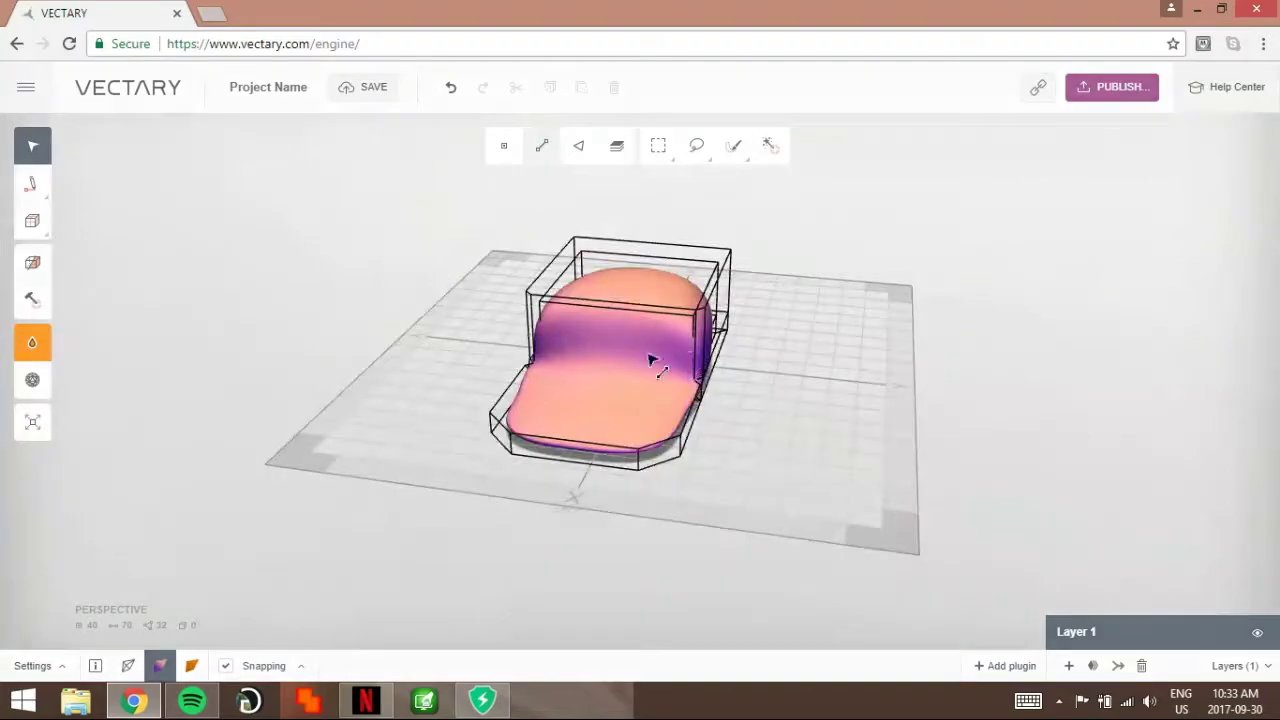
# Step: Add the Google Fonts plugin and replace its sample 3D text with a person's first name
pyautogui.click(33, 306)
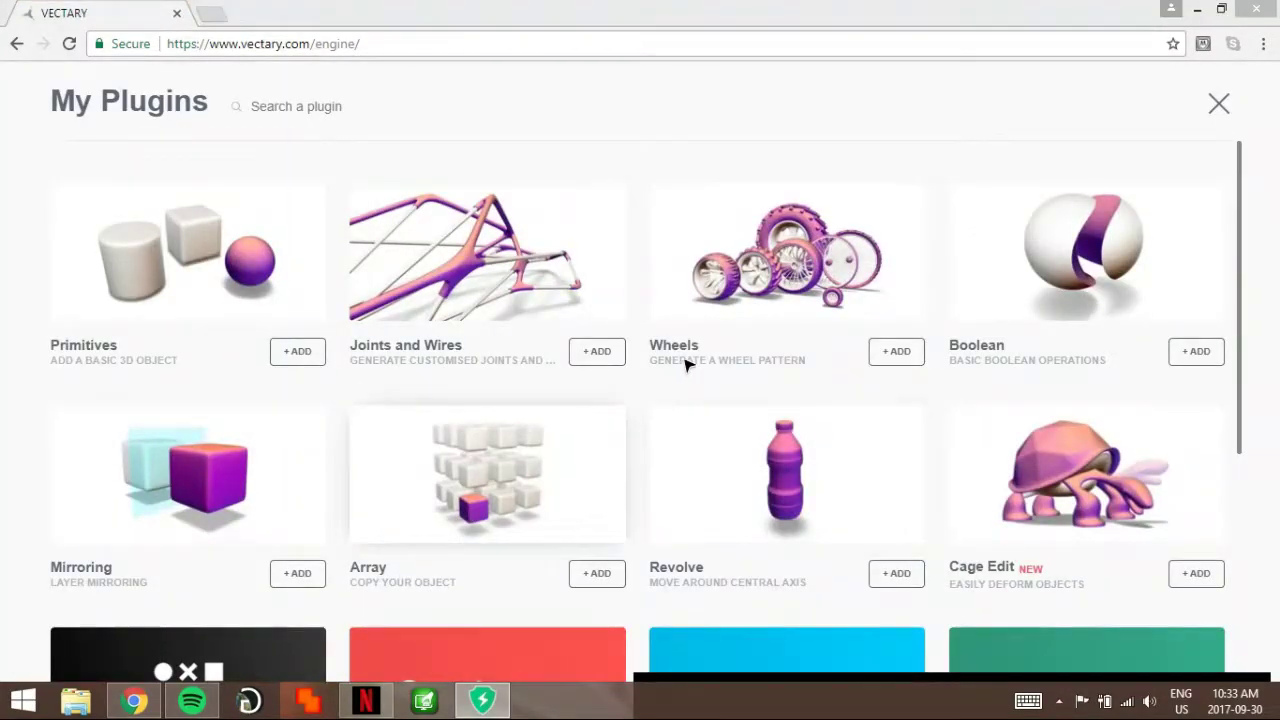
pyautogui.scroll(-4, 686, 365)
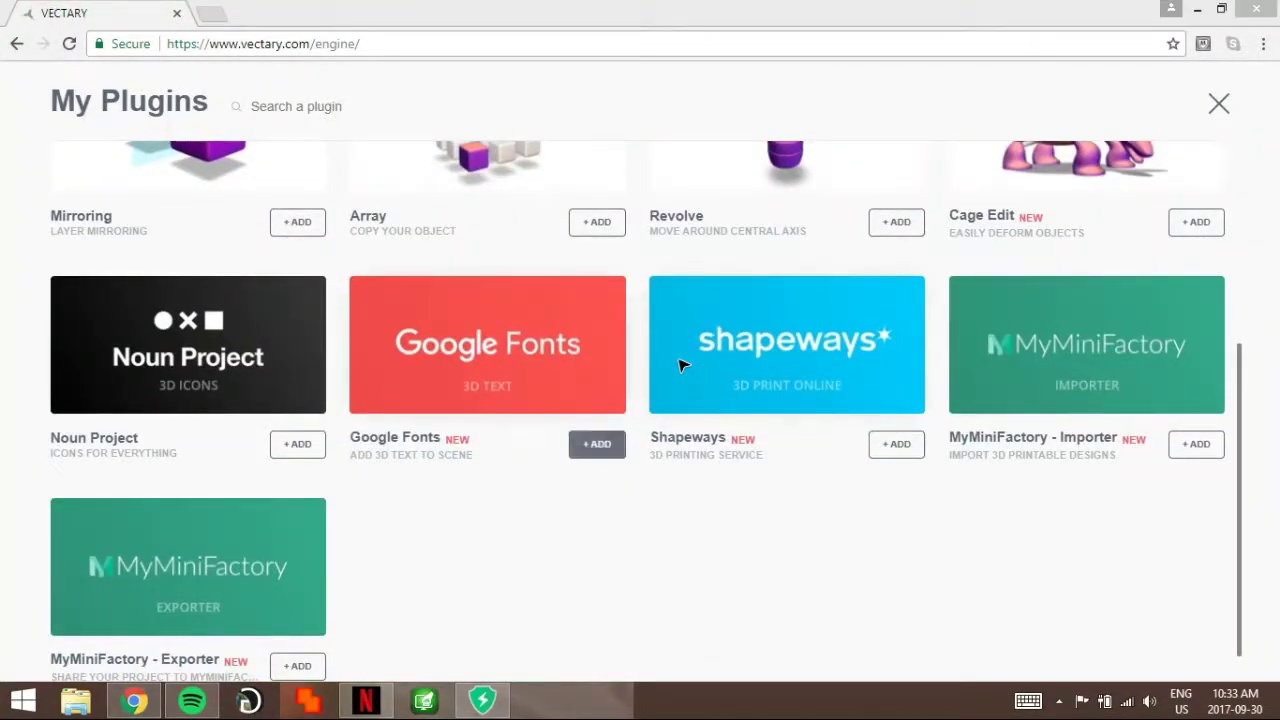
pyautogui.click(597, 444)
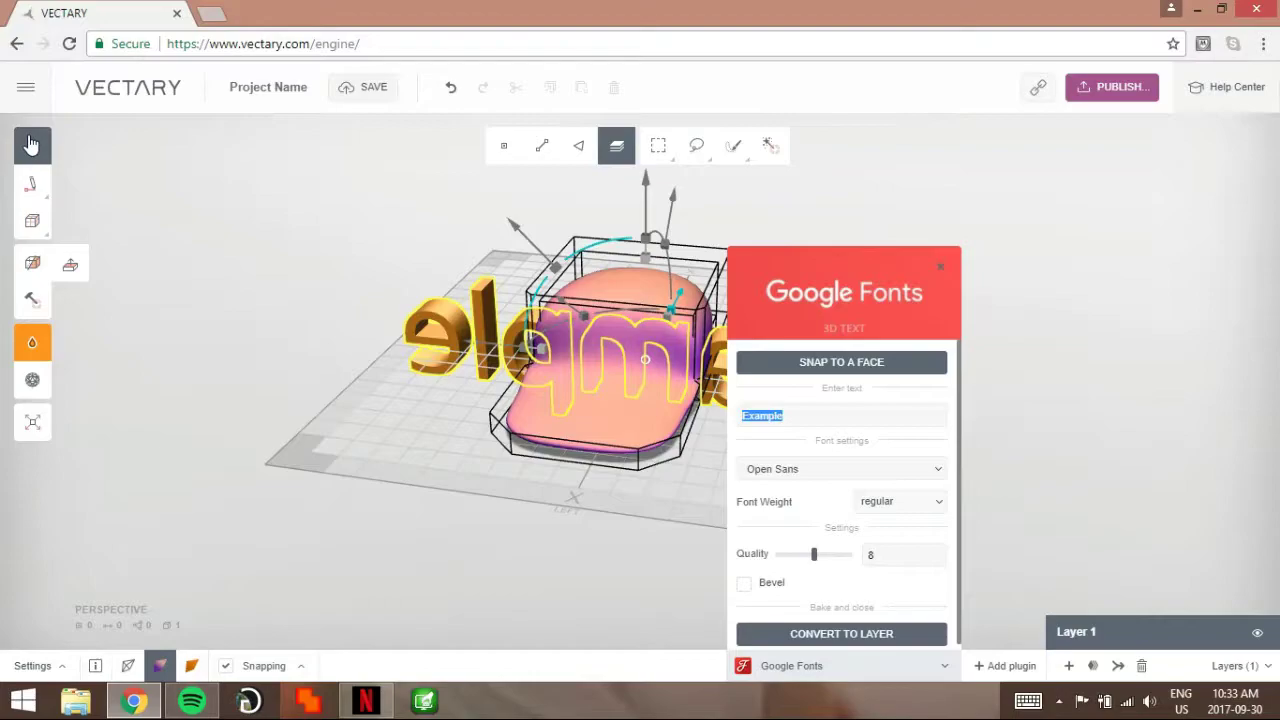
pyautogui.press('BackSpace')
pyautogui.write('Dylan')
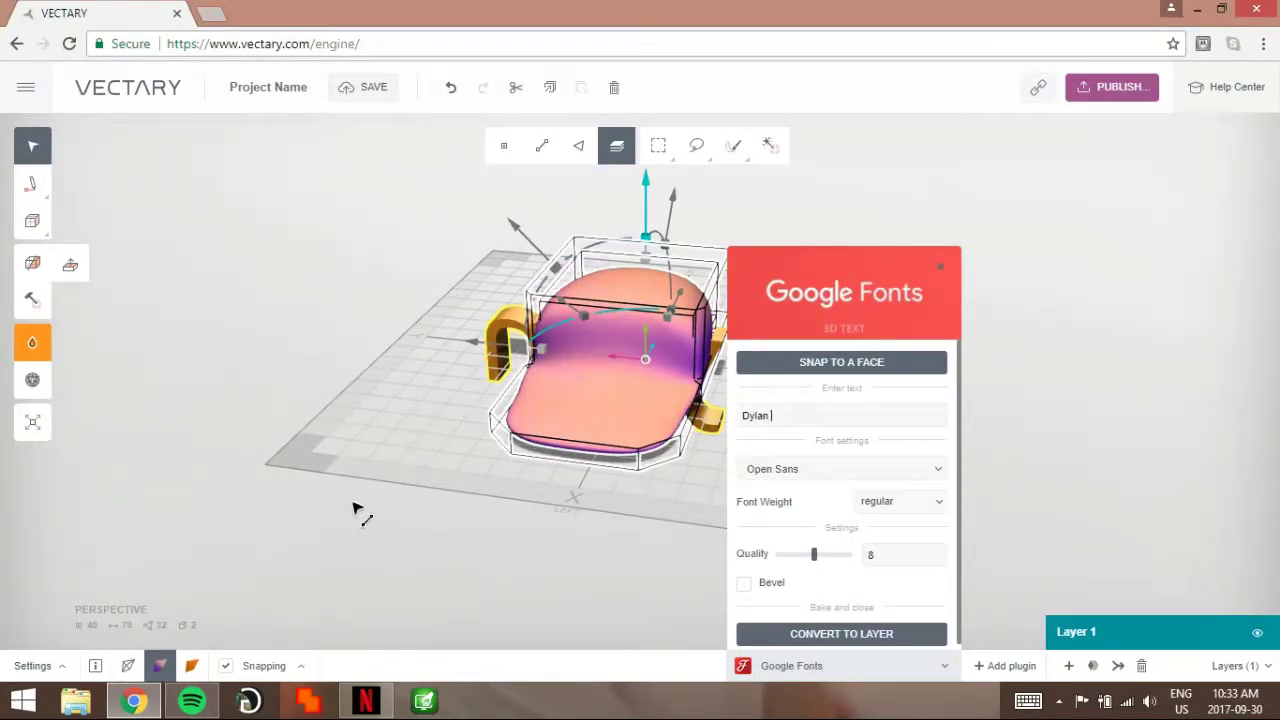
# Step: Set the 3D text's font to Slabo 27px
pyautogui.click(617, 427)
pyautogui.click(841, 469)
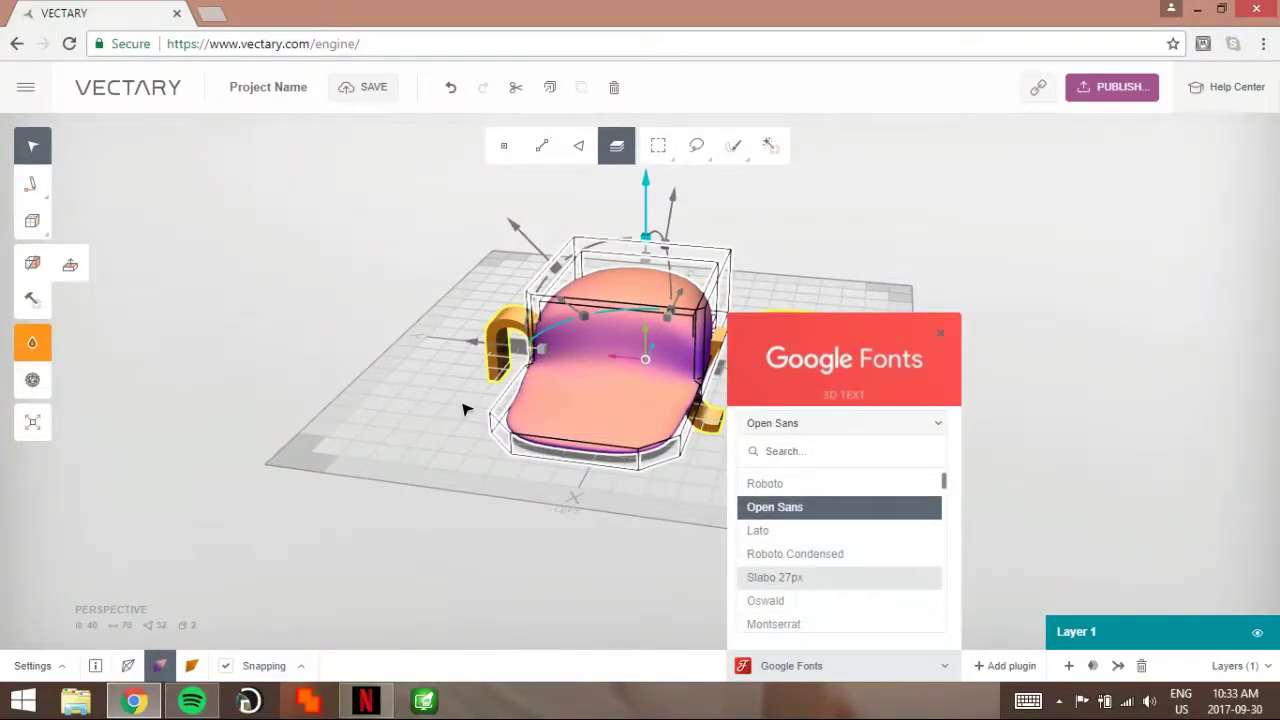
pyautogui.press('Return')
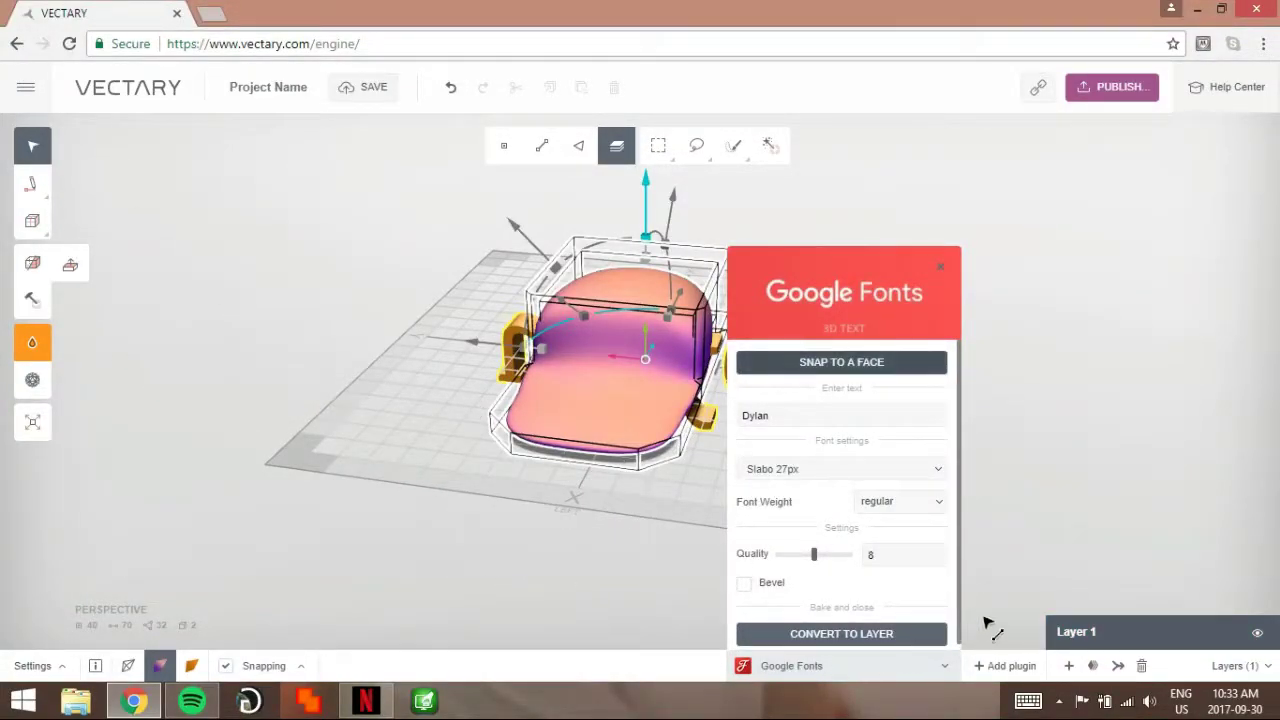
# Step: Snap the 3D text to the crown's front face above the brim and convert it to its own layer
pyautogui.click(841, 362)
pyautogui.click(618, 335)
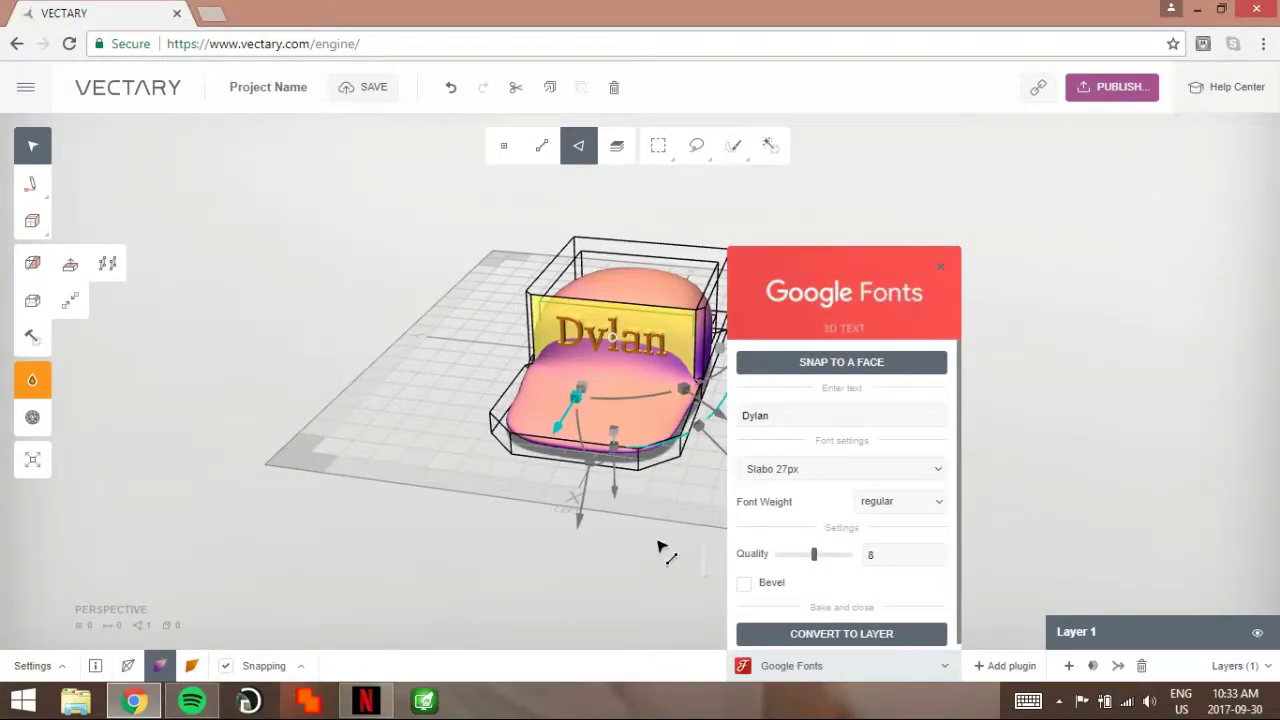
pyautogui.press('Return')
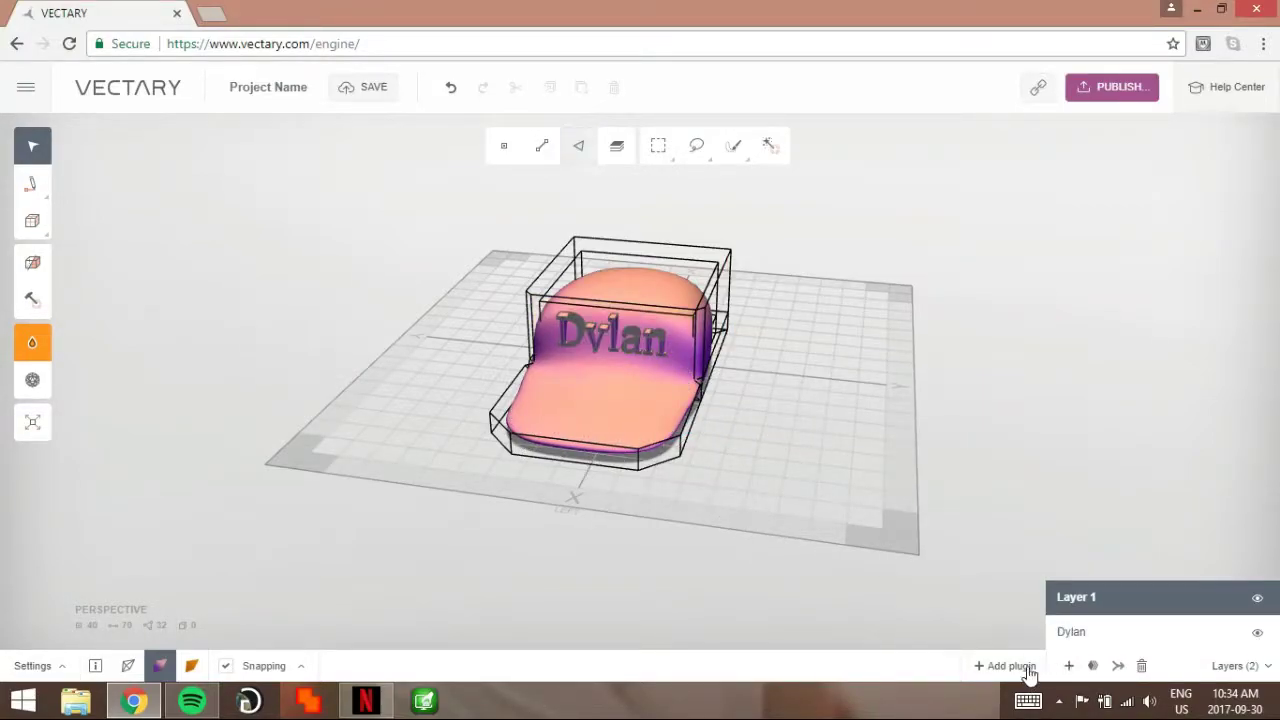
# Step: Select all faces of the name text layer and raise the text on the crown's front, clear of the brim
pyautogui.moveTo(1028, 676); pyautogui.dragTo(849, 573, button='right')
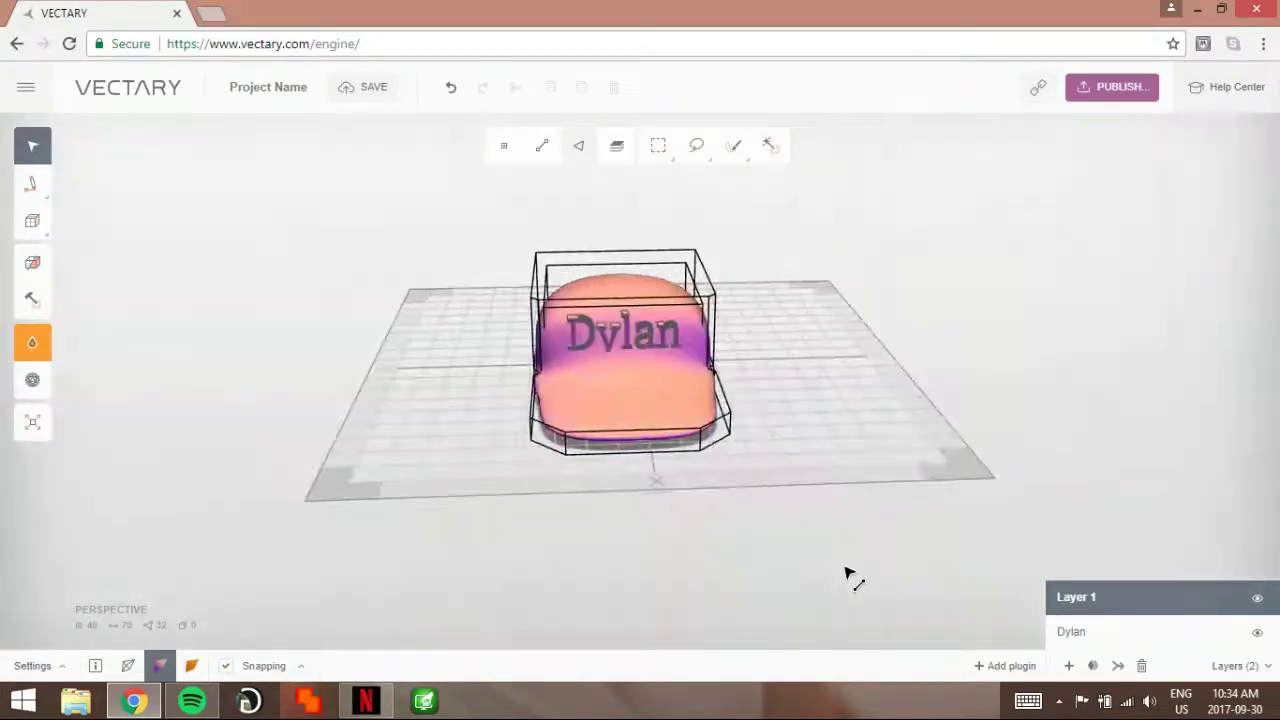
pyautogui.scroll(8, 846, 573)
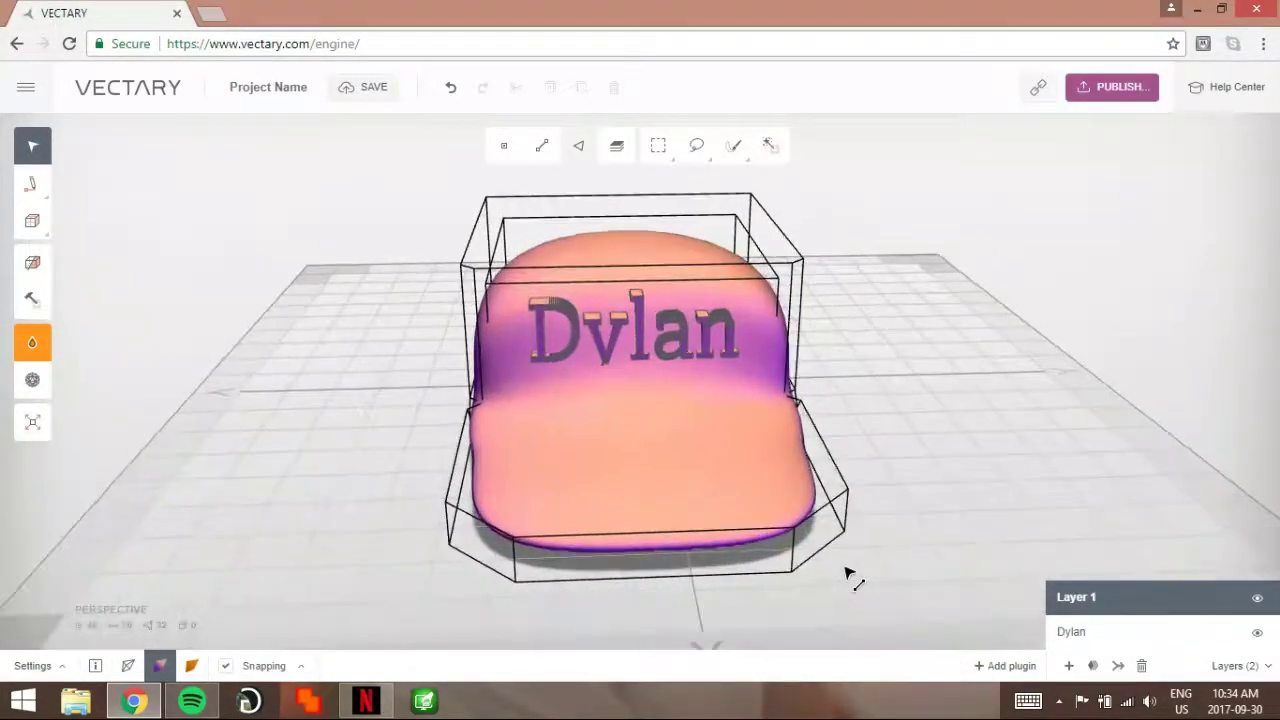
pyautogui.scroll(1, 848, 573)
pyautogui.click(1160, 632)
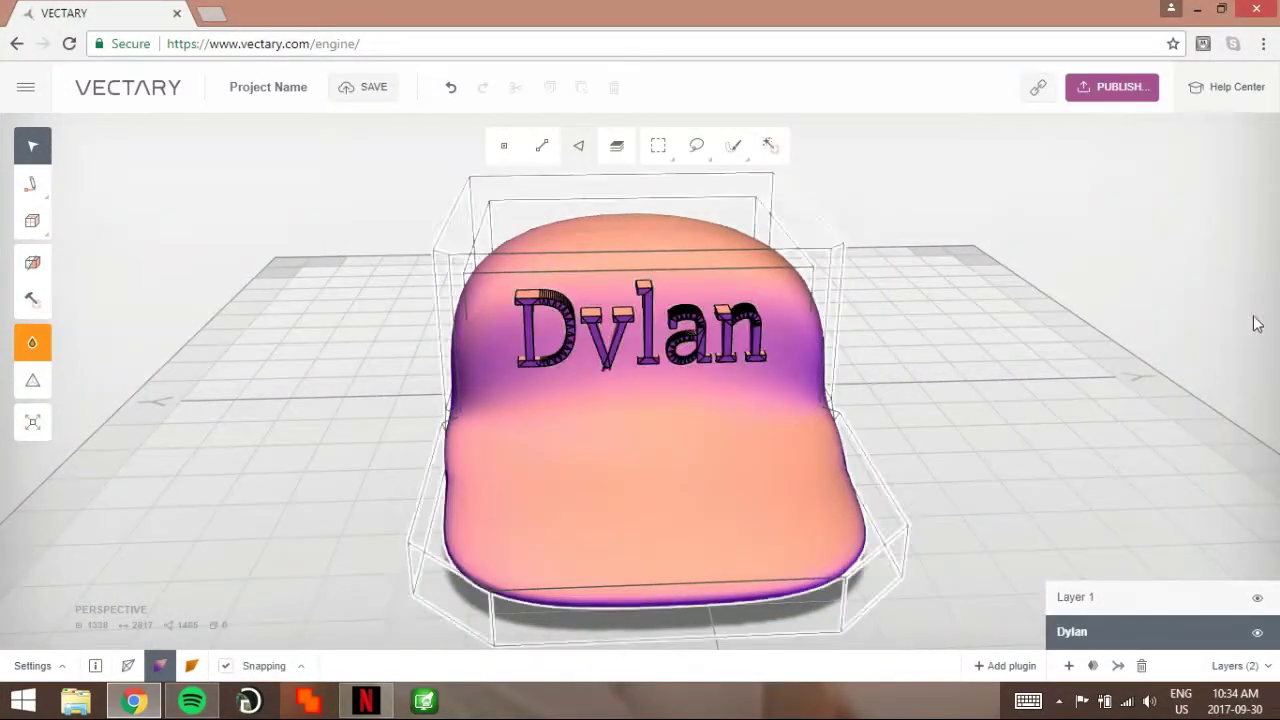
pyautogui.scroll(-3, 1093, 422)
pyautogui.moveTo(1094, 421); pyautogui.dragTo(572, 450)
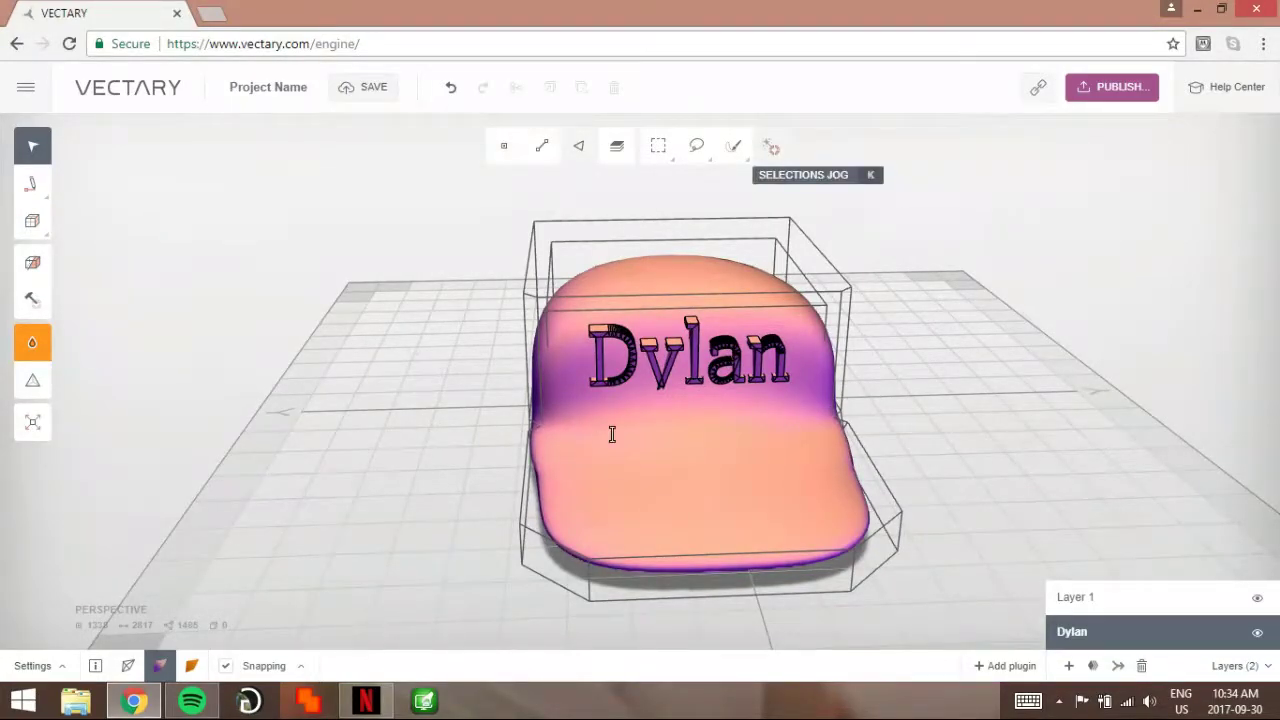
pyautogui.click(770, 146)
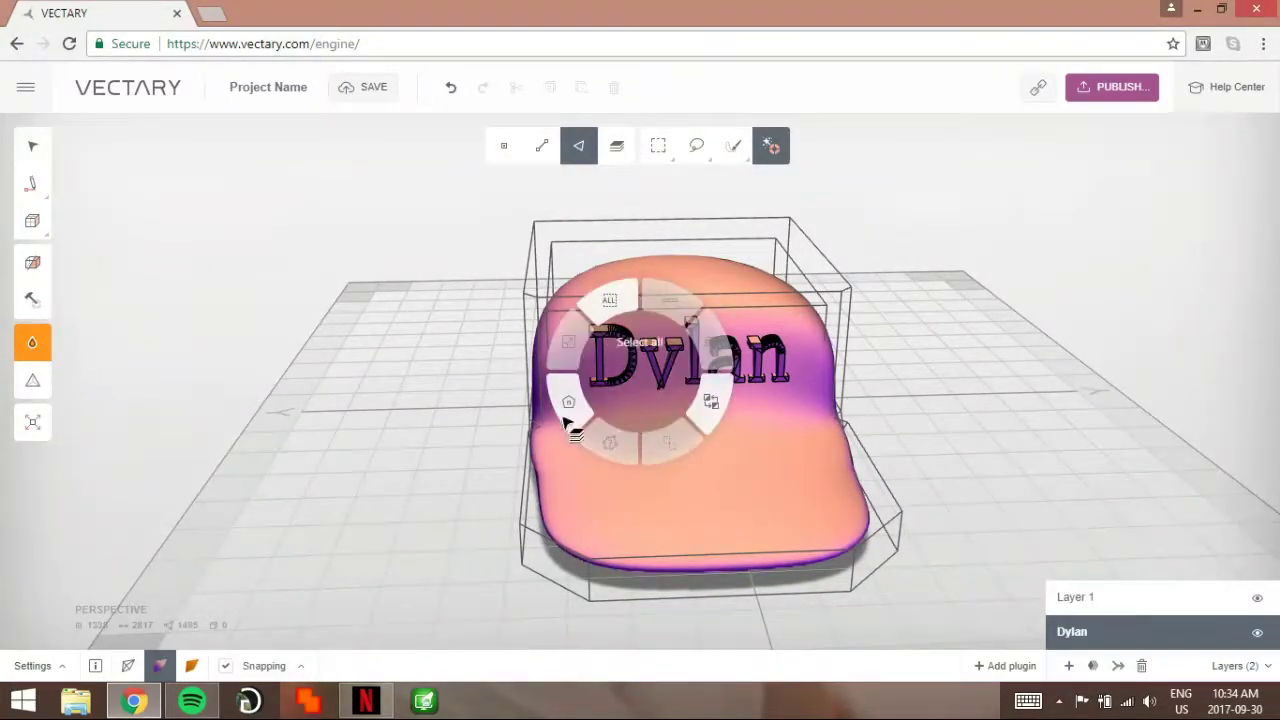
pyautogui.click(615, 441)
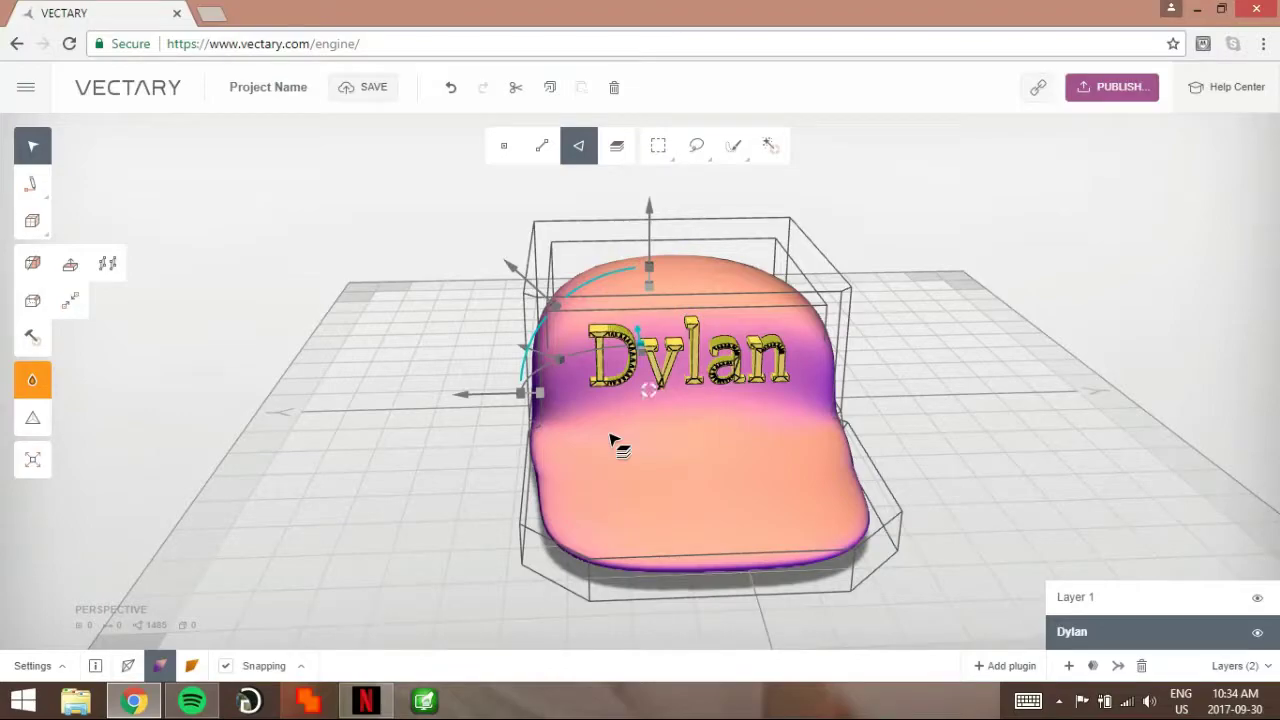
pyautogui.press('Up')
pyautogui.press('Up')
pyautogui.press('Up')
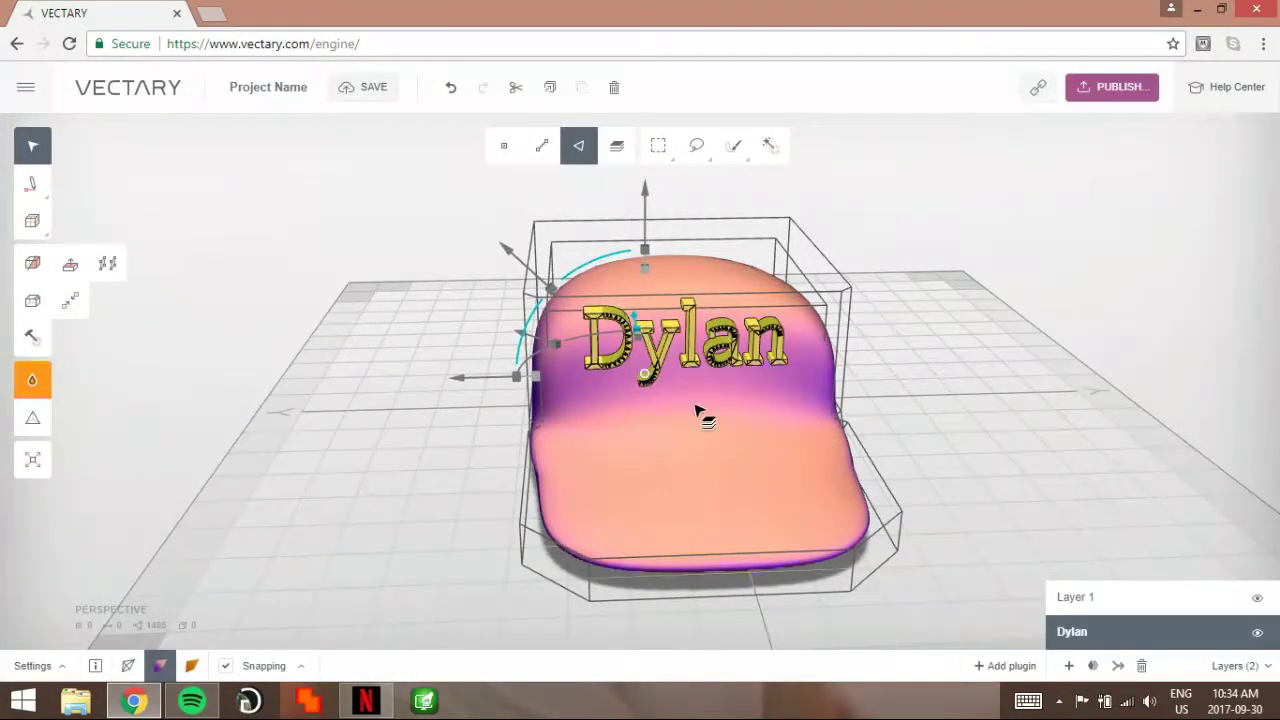
# Step: Fine-tune the name text's height and shift it sideways to centre it on the crown's front, then deselect it
pyautogui.moveTo(736, 411); pyautogui.dragTo(742, 413, button='right')
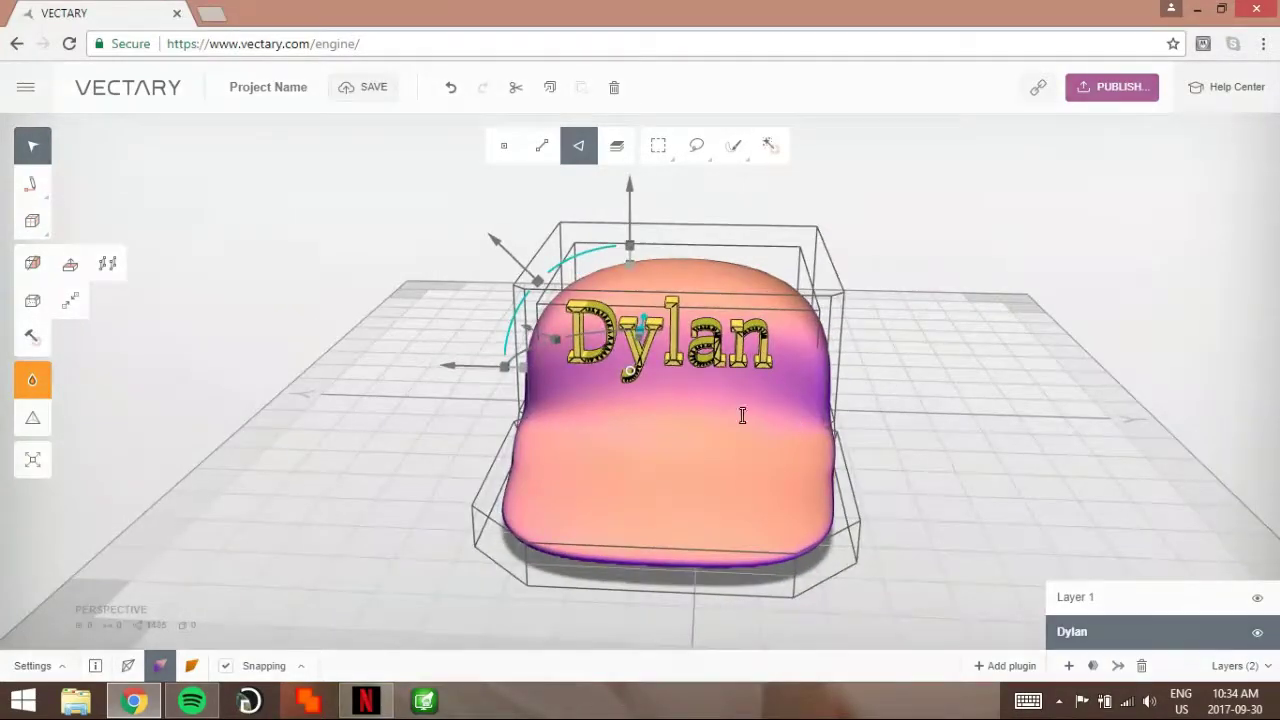
pyautogui.press('Down')
pyautogui.press('Down')
pyautogui.press('Right')
pyautogui.press('Right')
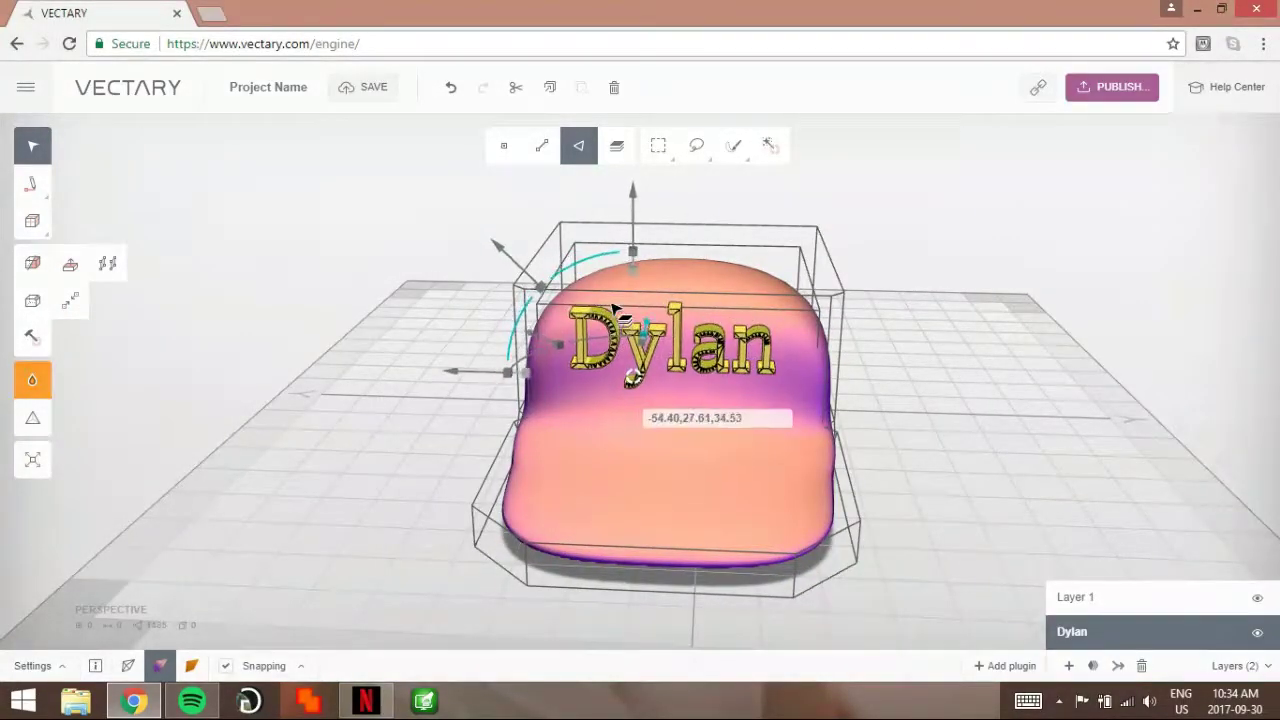
pyautogui.press('Up')
pyautogui.press('Right')
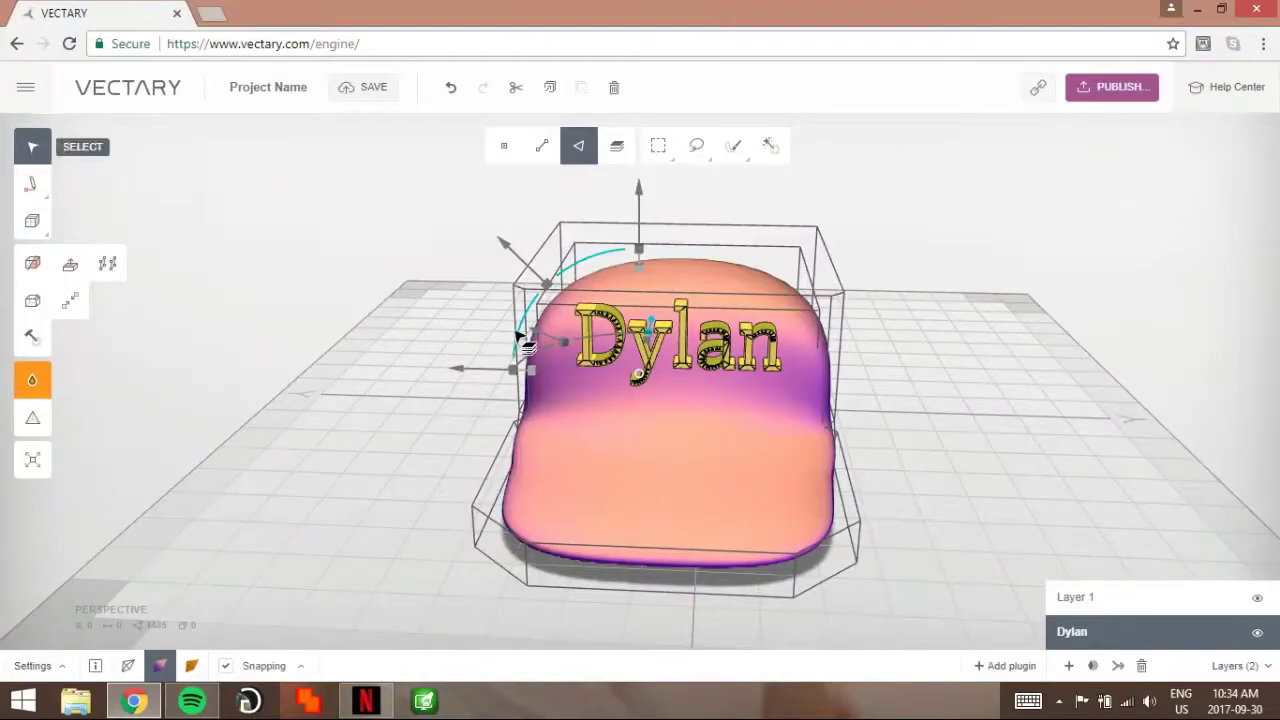
pyautogui.click(536, 350)
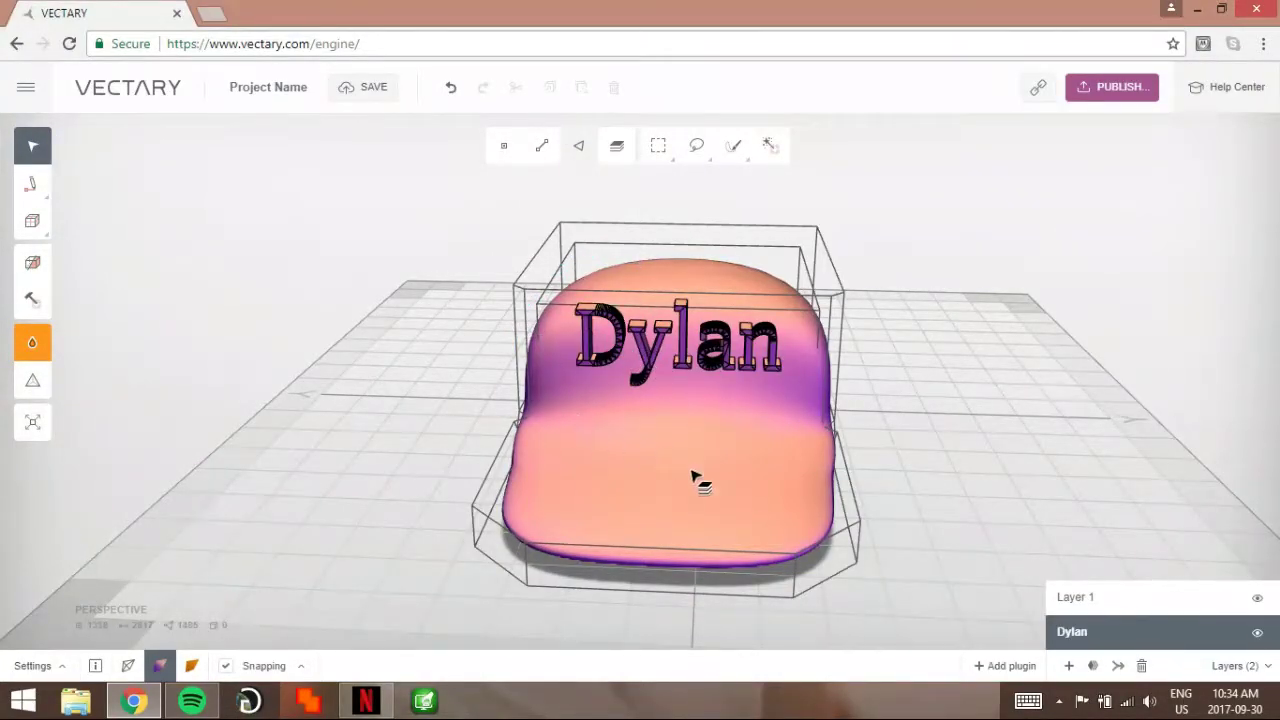
# Step: Reselect the whole name text and lower it on the crown's front to position -54.40, 26.19, 26.07
pyautogui.moveTo(697, 478); pyautogui.dragTo(809, 591, button='right')
pyautogui.press('a')
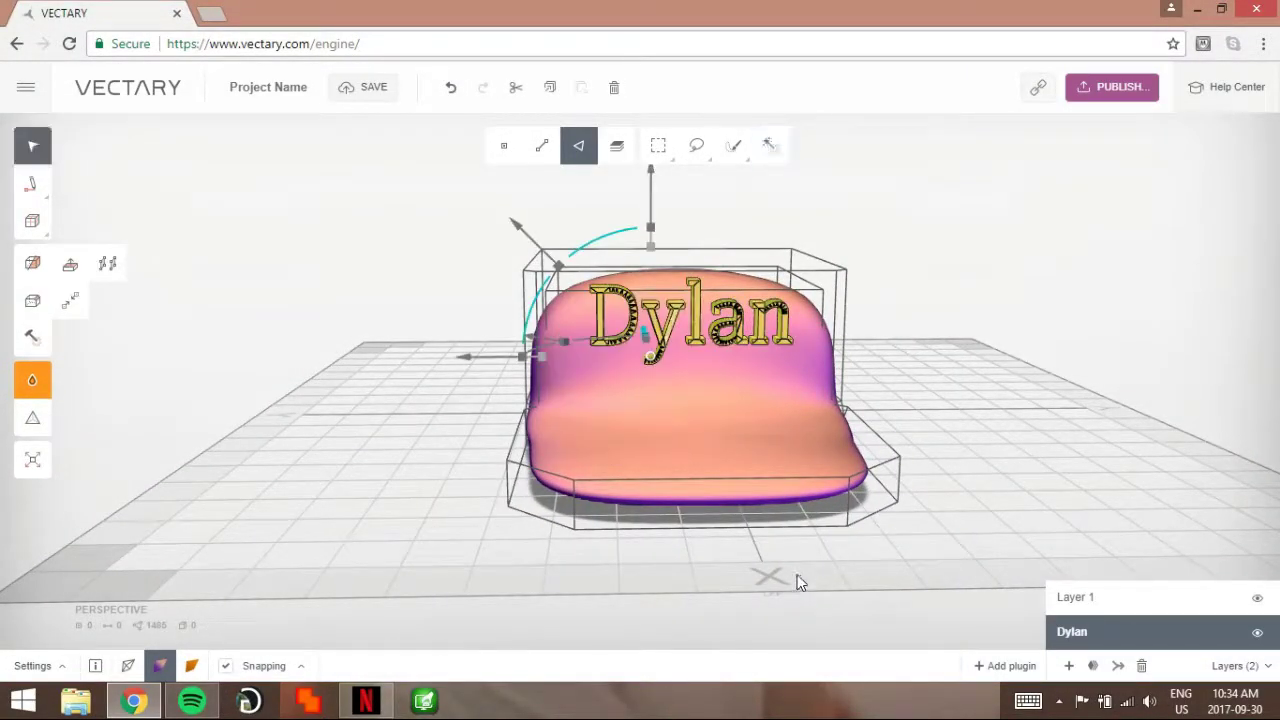
pyautogui.moveTo(857, 438); pyautogui.dragTo(860, 368)
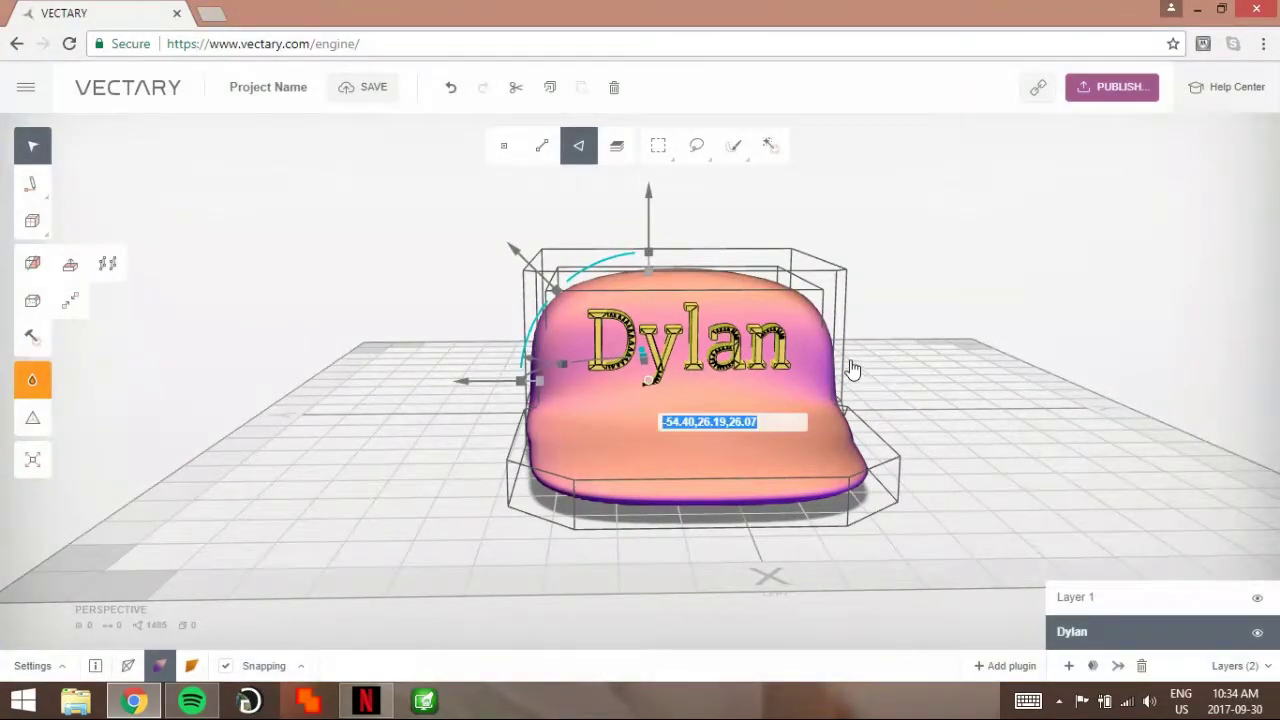
pyautogui.press('Escape')
pyautogui.moveTo(586, 331); pyautogui.dragTo(837, 497, button='right')
pyautogui.moveTo(837, 497); pyautogui.dragTo(790, 381)
pyautogui.moveTo(790, 381); pyautogui.dragTo(700, 415, button='right')
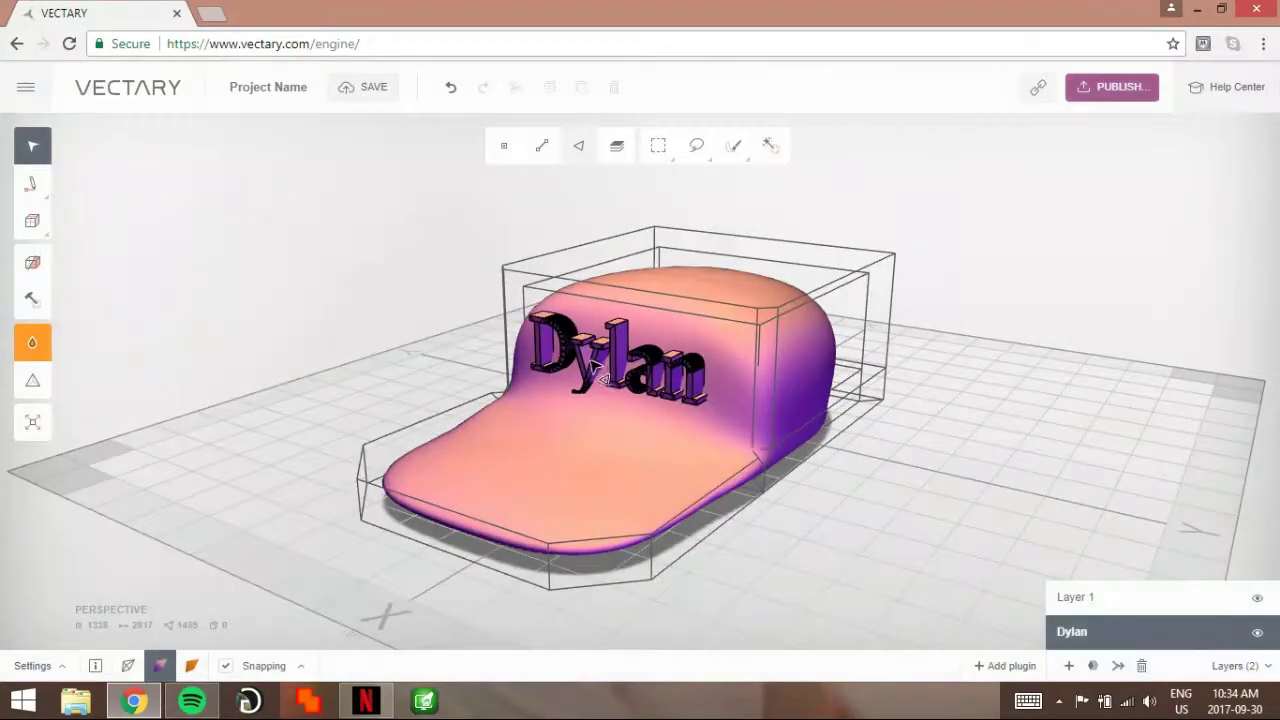
# Step: Give the cap layer a Steel material in golden yellow FFBF1F
pyautogui.click(771, 424)
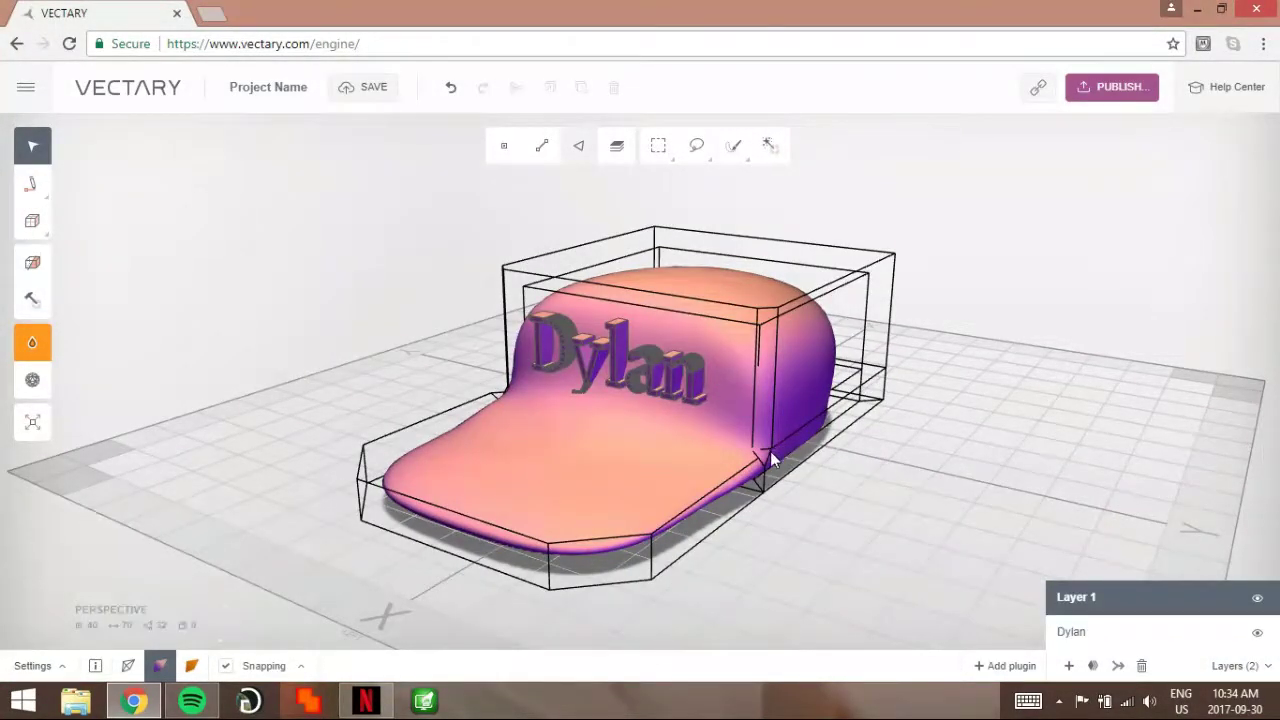
pyautogui.press('space')
pyautogui.click(32, 343)
pyautogui.click(87, 417)
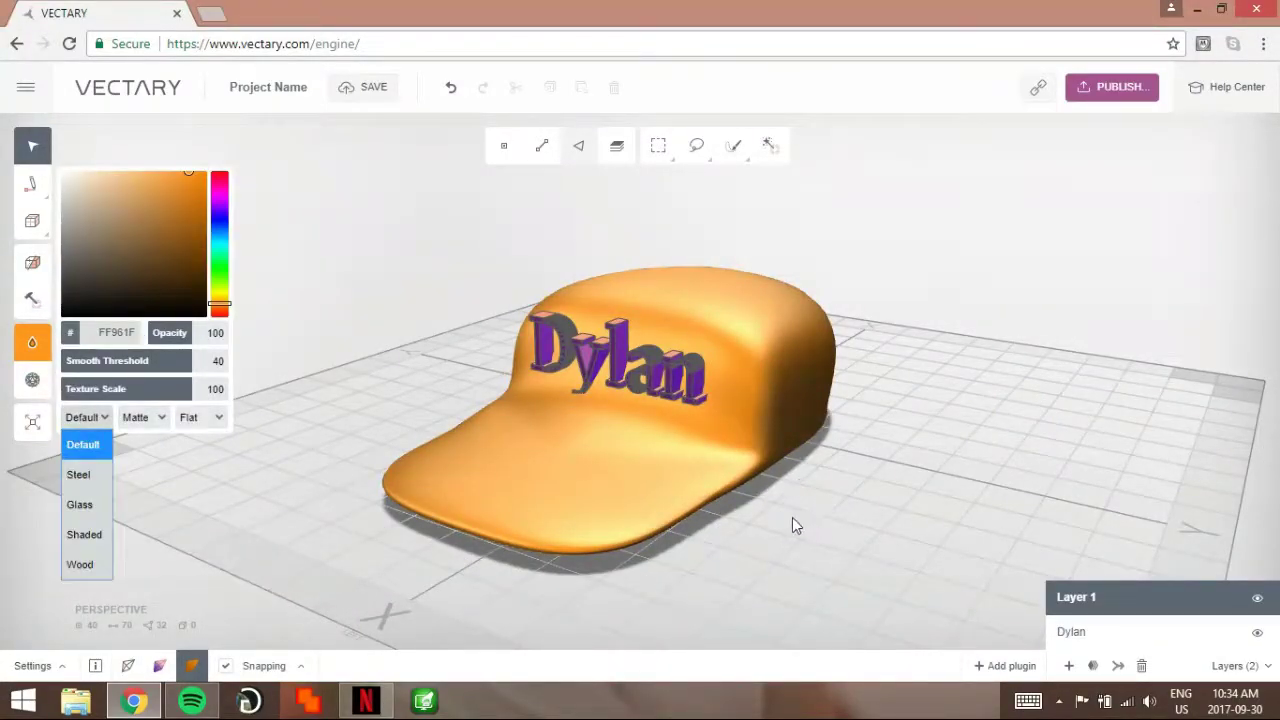
pyautogui.click(79, 475)
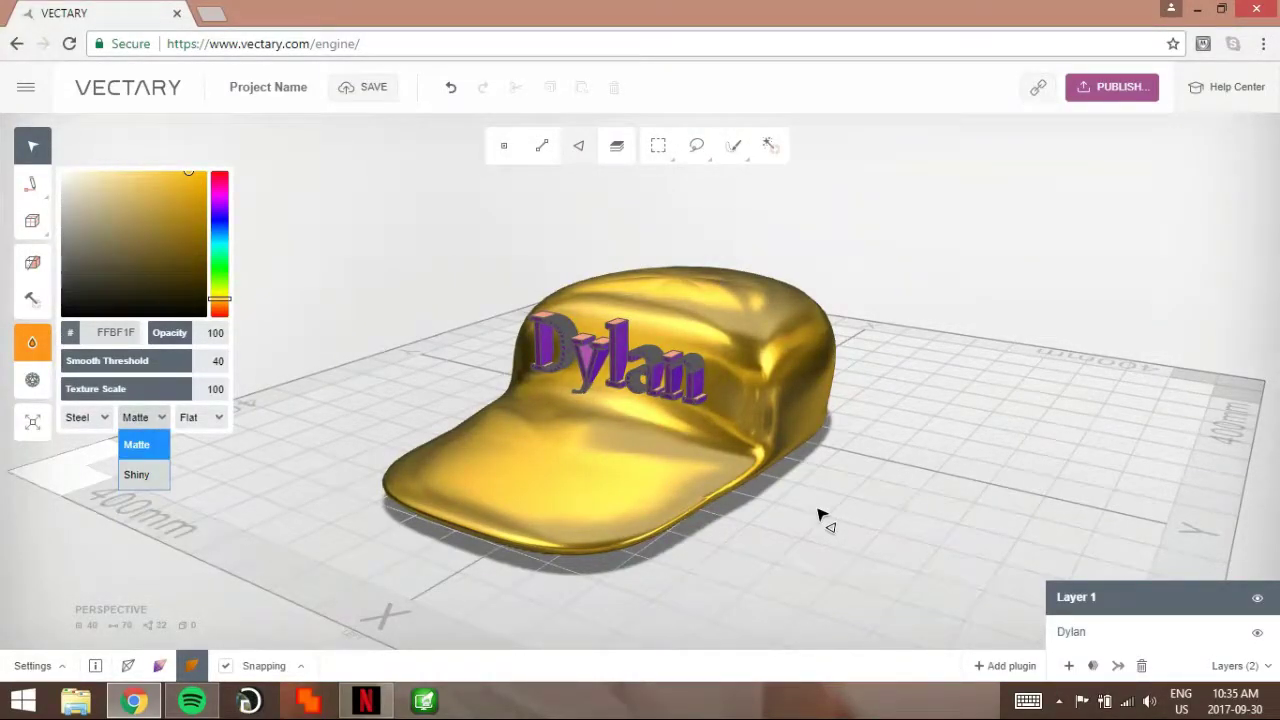
# Step: Set the cap's steel finish to Shiny and keep its surface texture Flat
pyautogui.press('Down')
pyautogui.press('Return')
pyautogui.press('Tab')
pyautogui.hotkey('alt', 'Down')
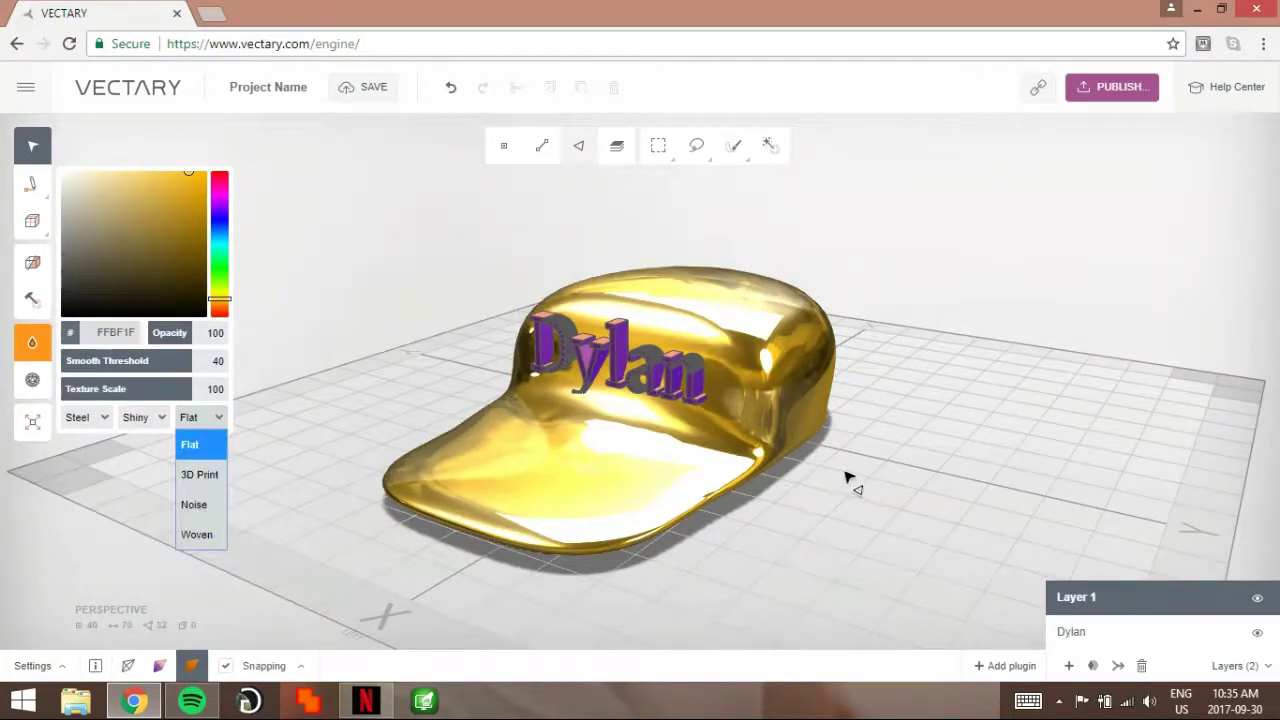
pyautogui.press('Down')
pyautogui.press('Up')
pyautogui.press('Return')
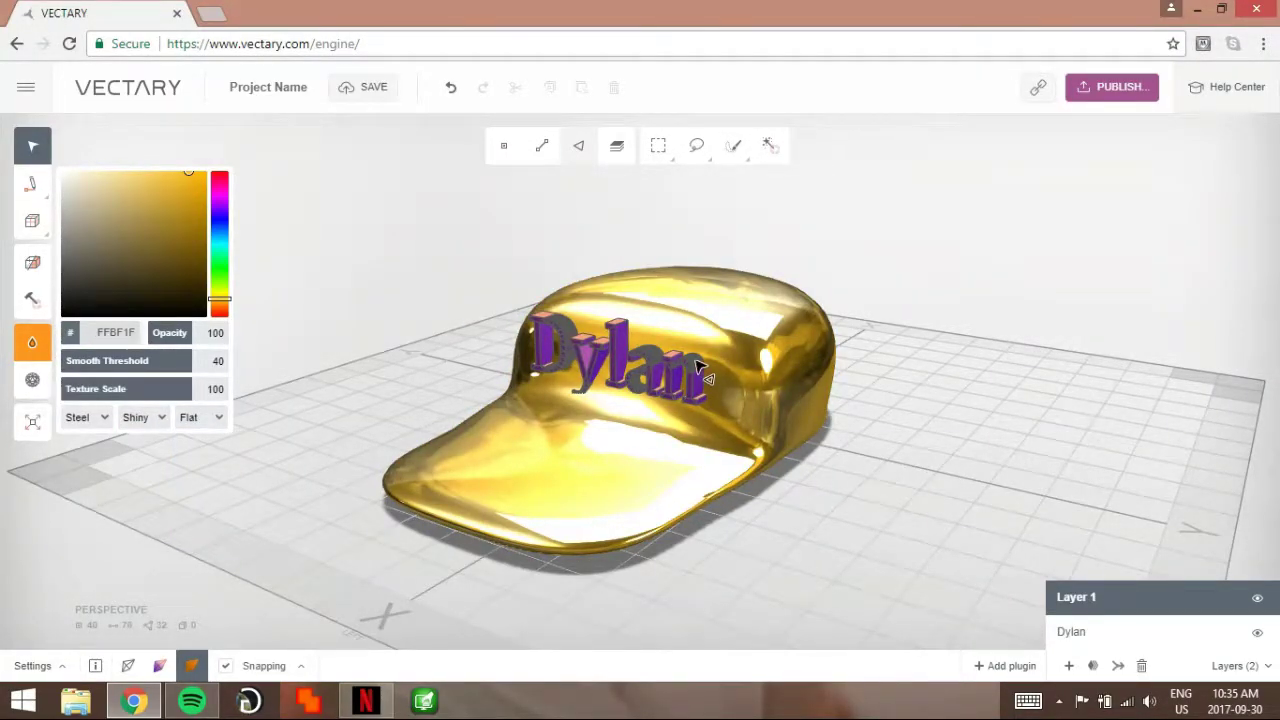
# Step: Show the name text layer with its rendered material and colour it blue, 1F39FF
pyautogui.click(33, 147)
pyautogui.moveTo(600, 338); pyautogui.dragTo(622, 354, button='right')
pyautogui.click(1132, 633)
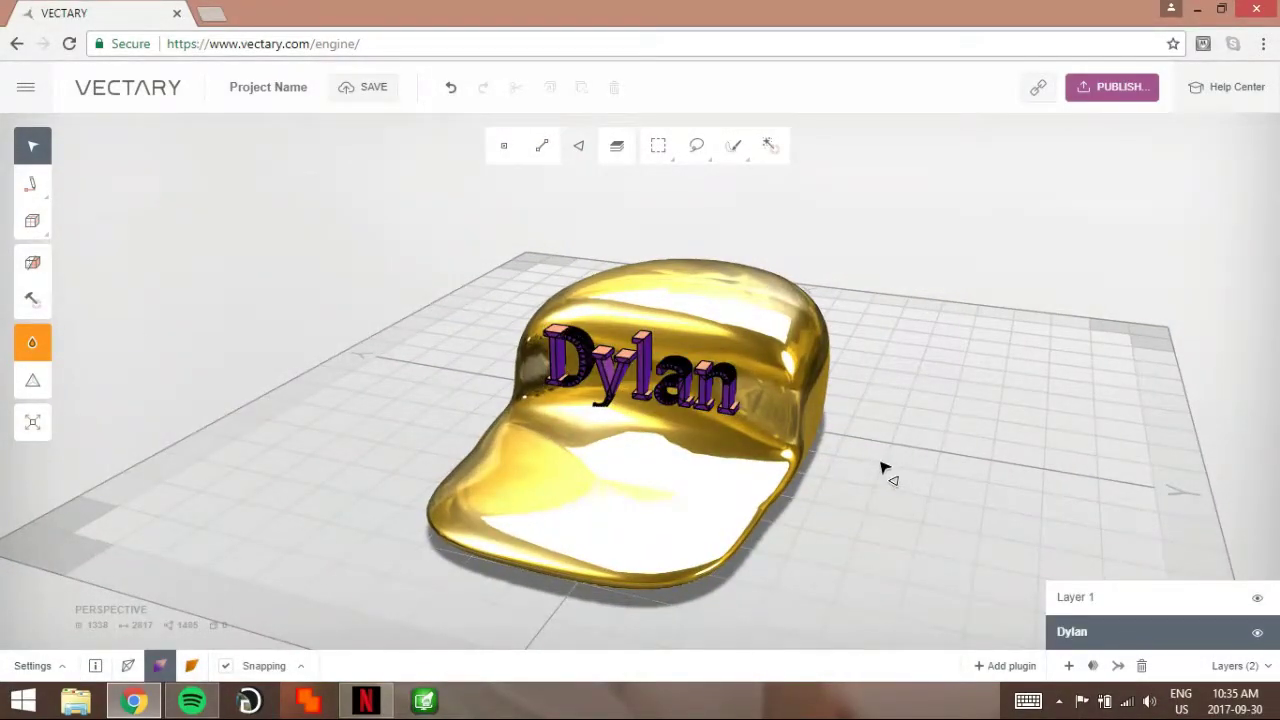
pyautogui.click(690, 372)
pyautogui.click(191, 666)
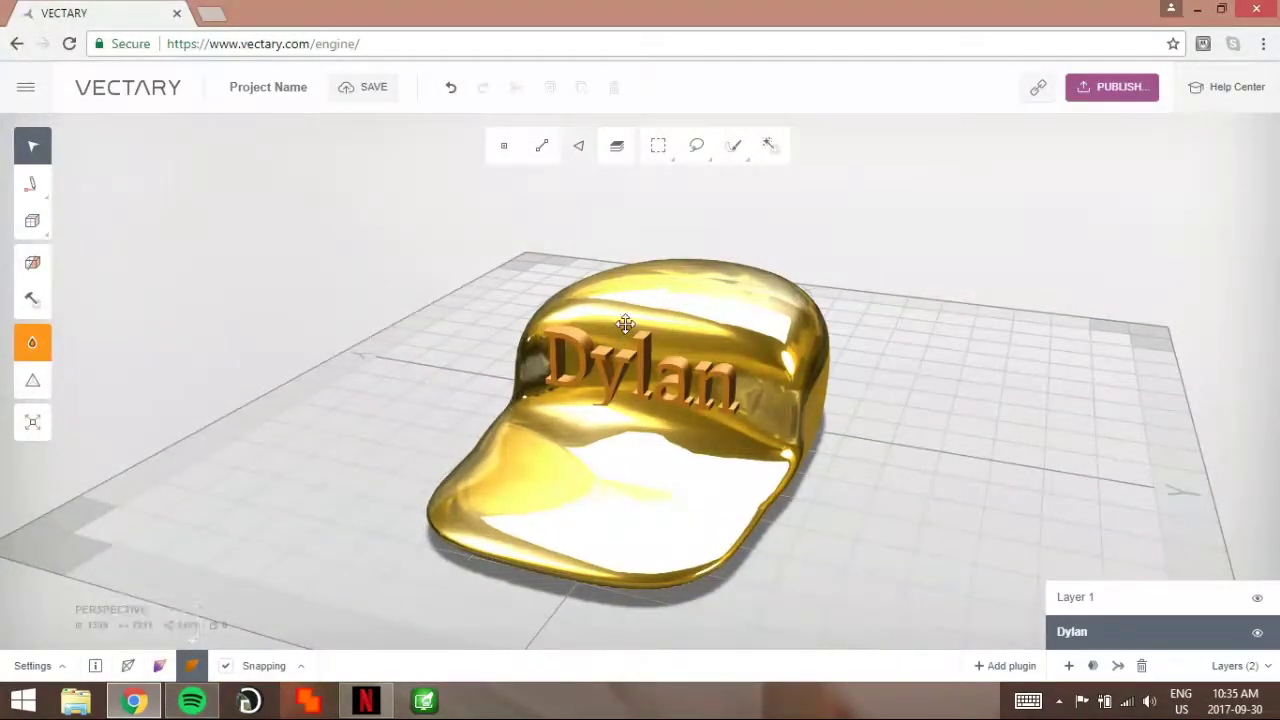
pyautogui.click(745, 400)
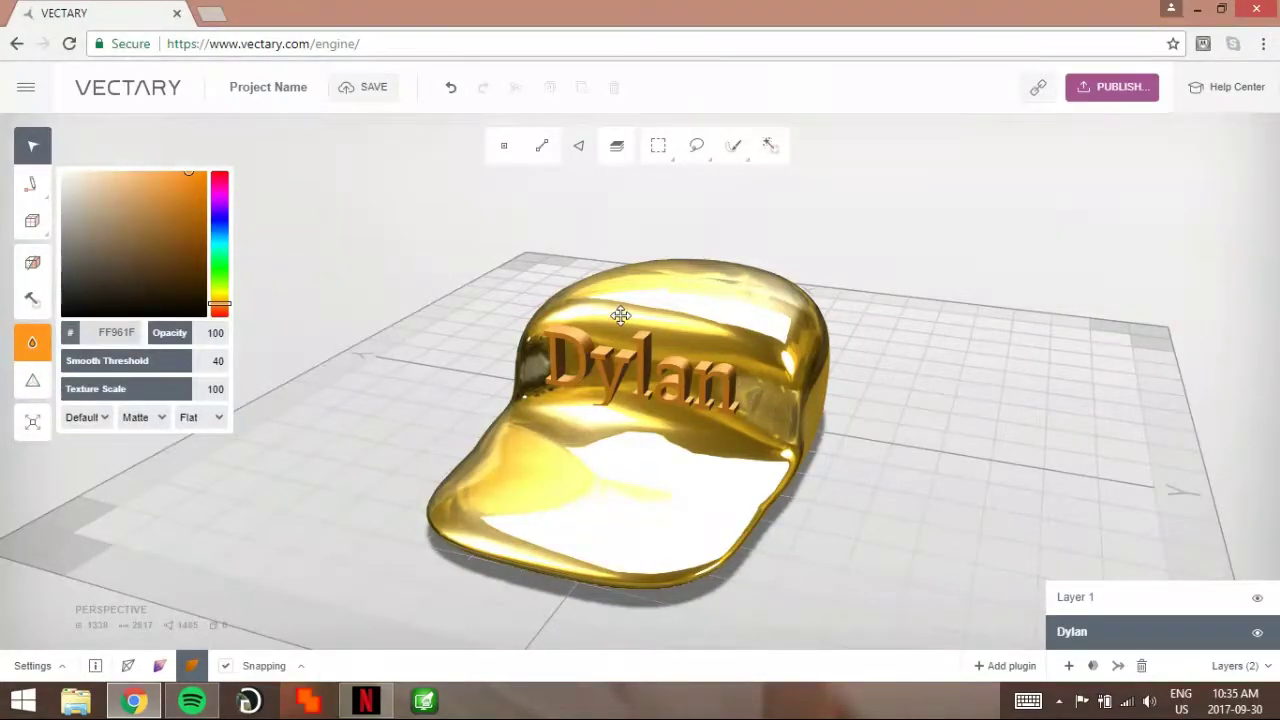
pyautogui.press('c')
pyautogui.press('c')
pyautogui.press('c')
pyautogui.press('c')
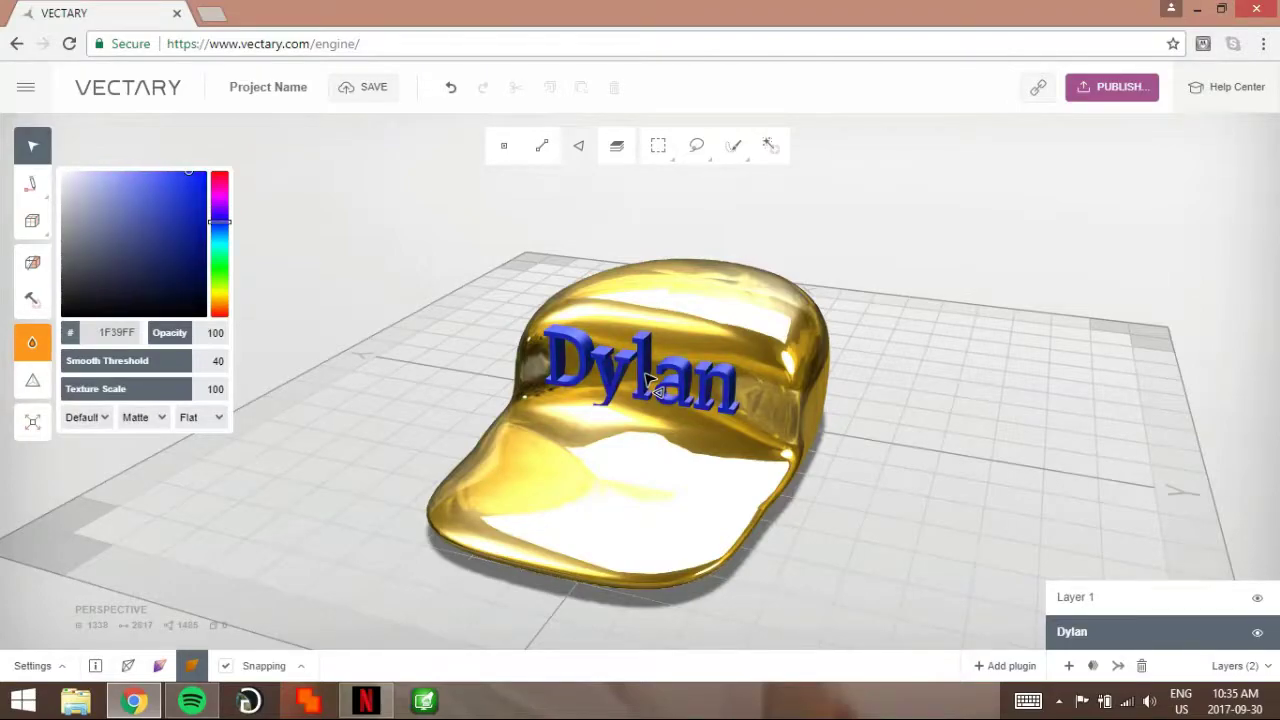
# Step: Set the name text's material to Steel with a Shiny finish
pyautogui.click(87, 417)
pyautogui.click(80, 471)
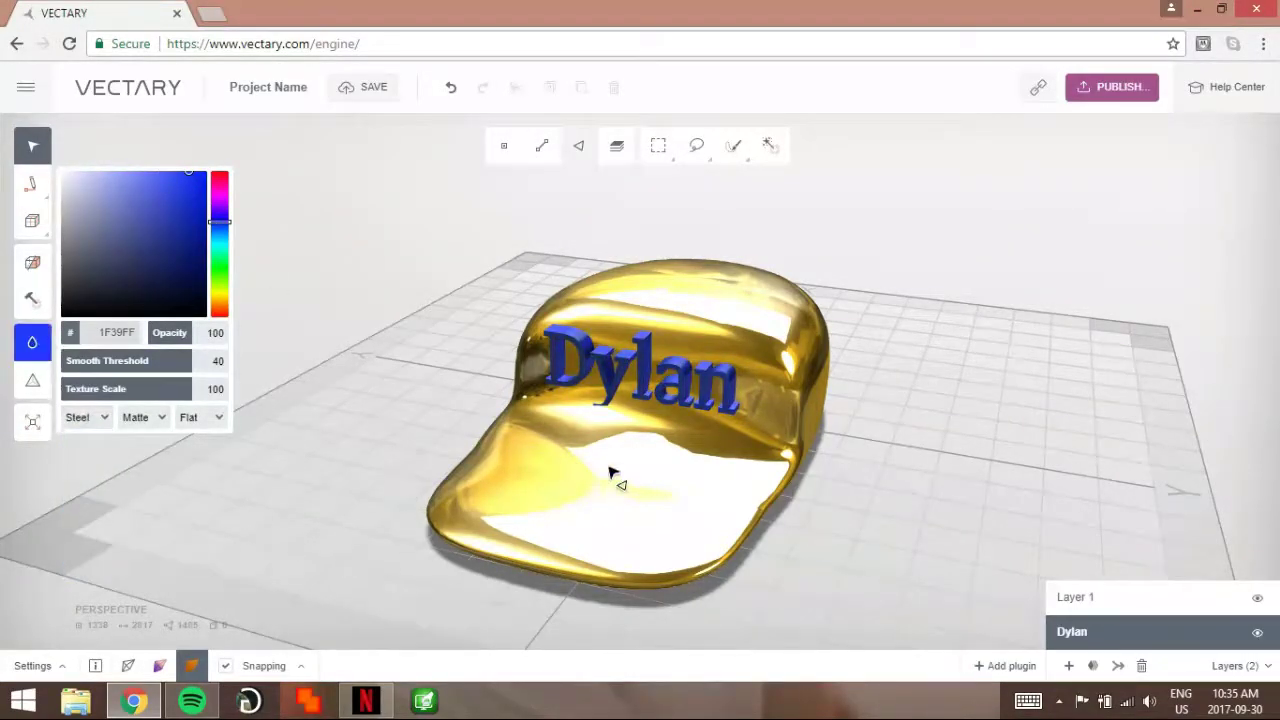
pyautogui.click(144, 417)
pyautogui.click(137, 475)
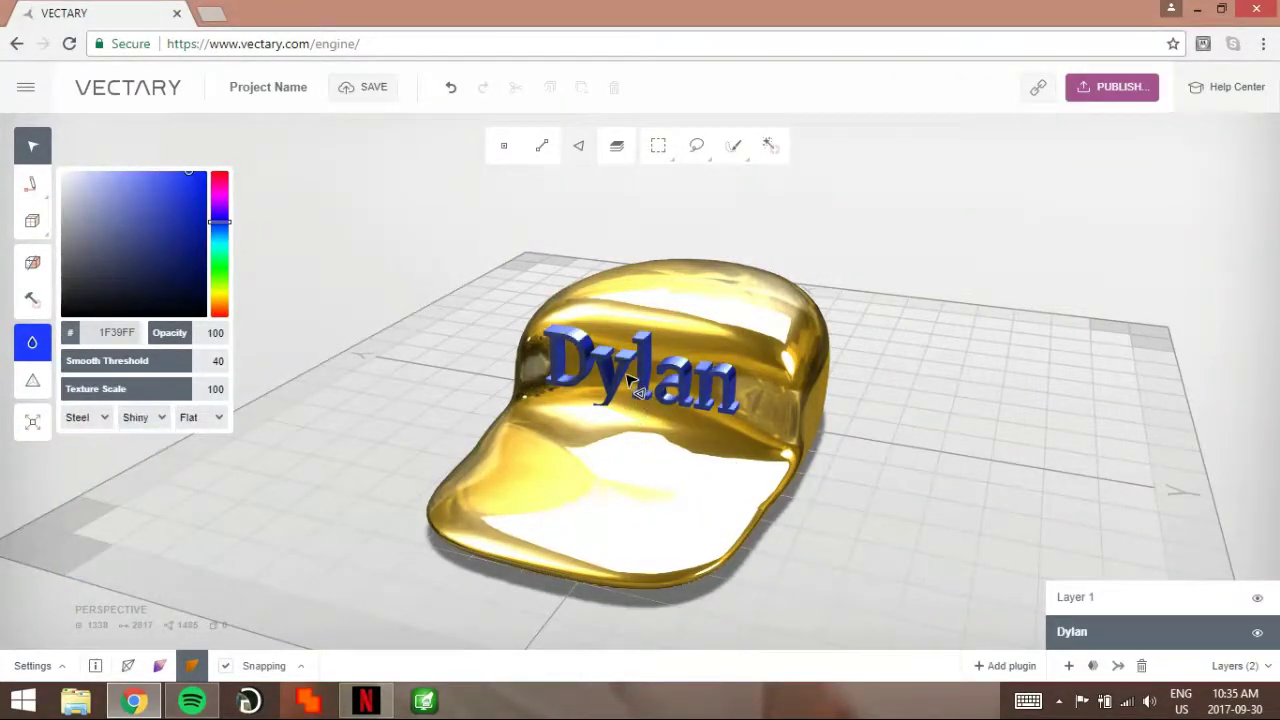
# Step: Try the 3D Print surface texture on the name text and return it to Flat
pyautogui.click(200, 417)
pyautogui.click(200, 475)
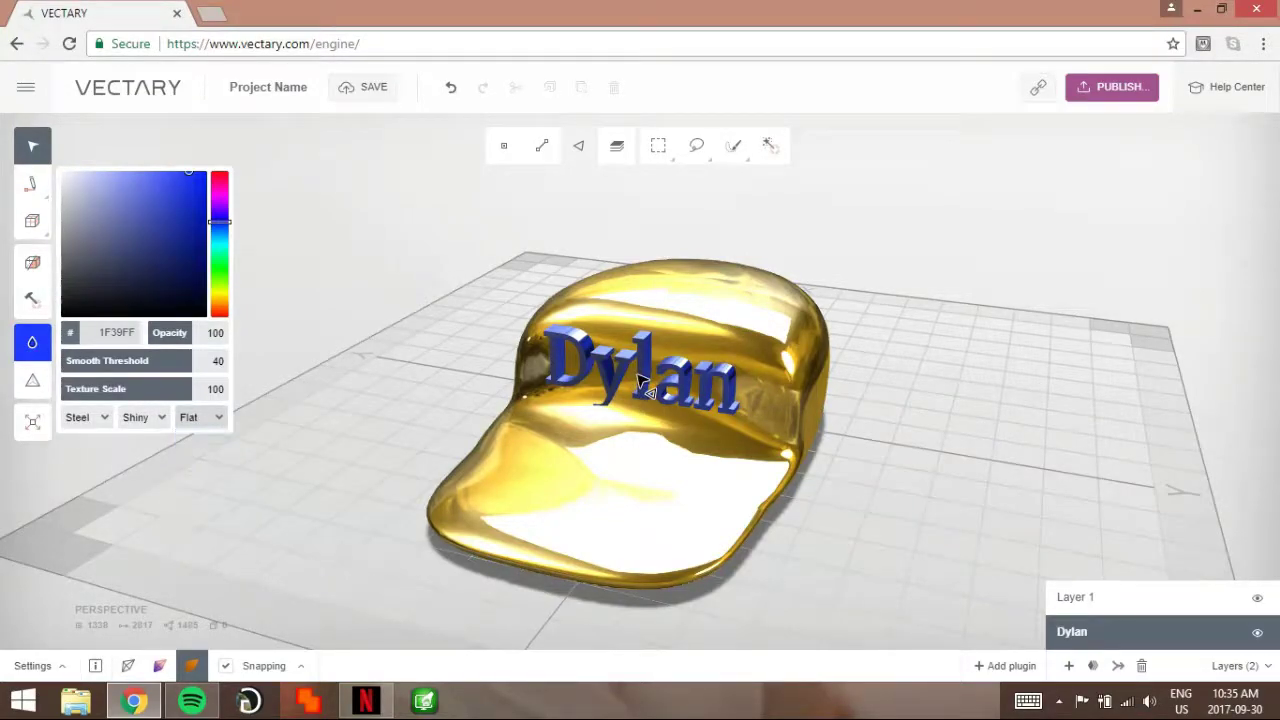
pyautogui.click(200, 417)
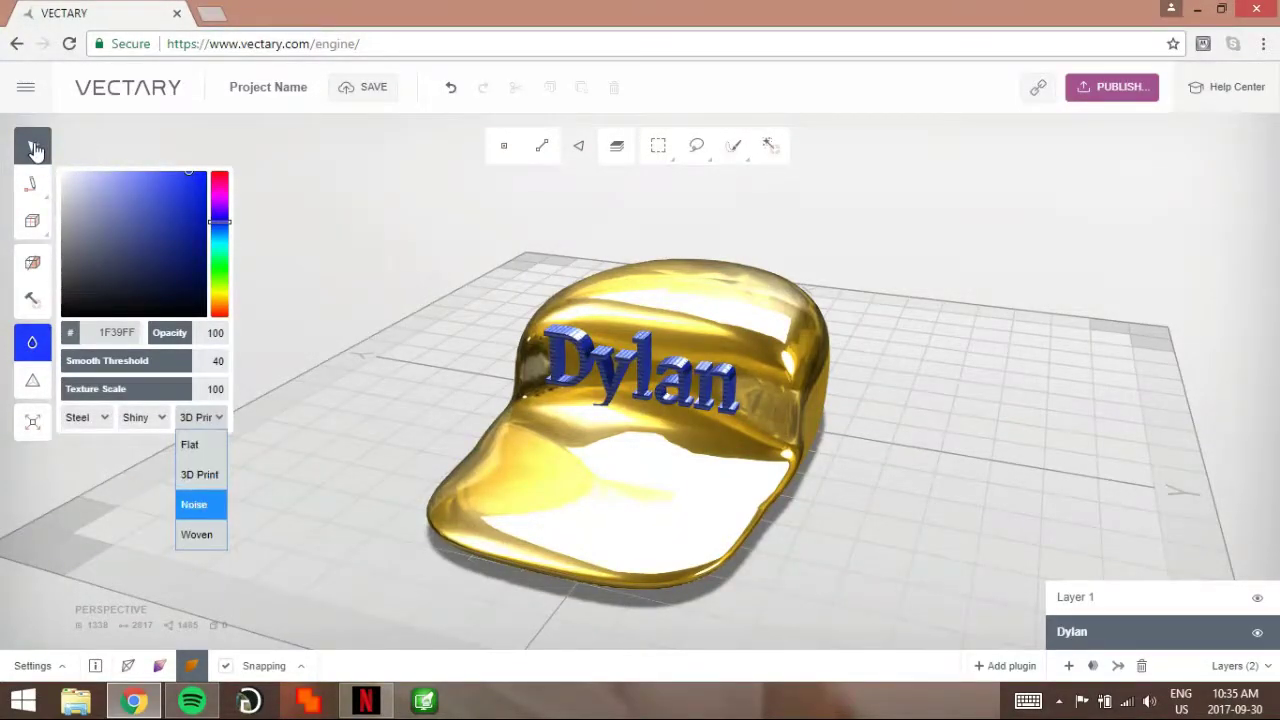
pyautogui.click(194, 445)
# Step: Try the Glass material on the name text
pyautogui.click(87, 417)
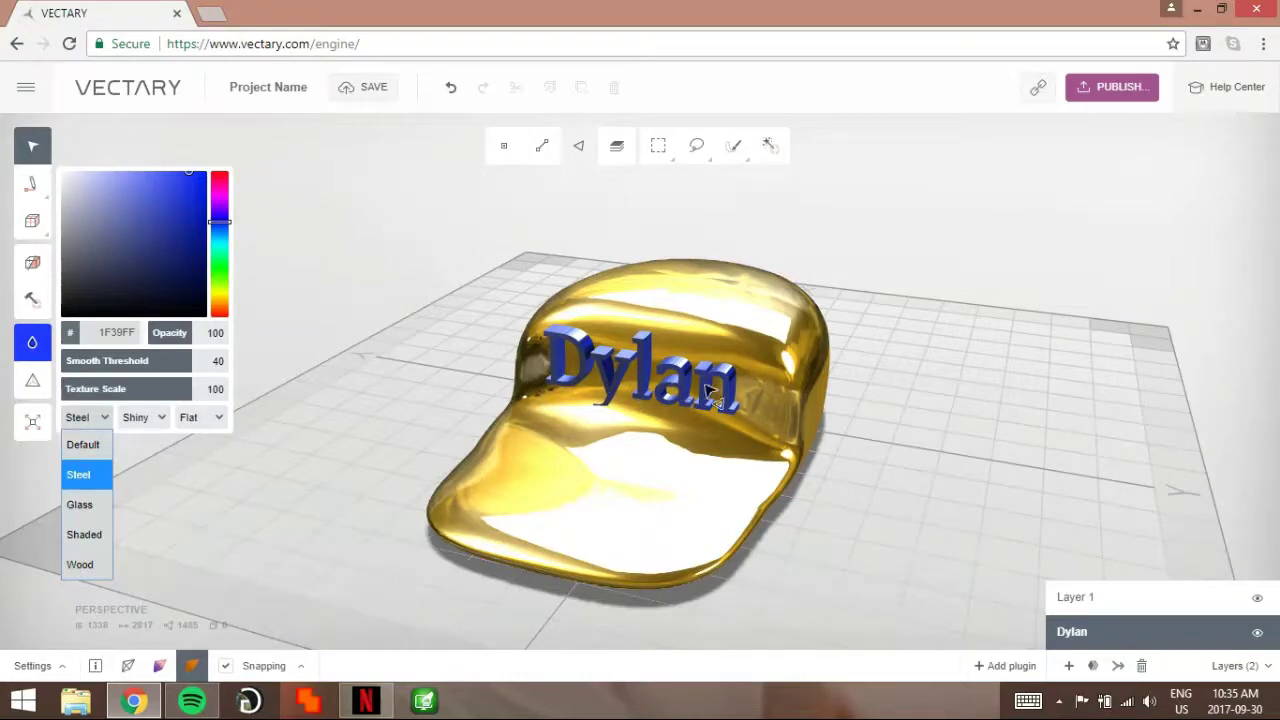
pyautogui.press('Down')
pyautogui.press('Return')
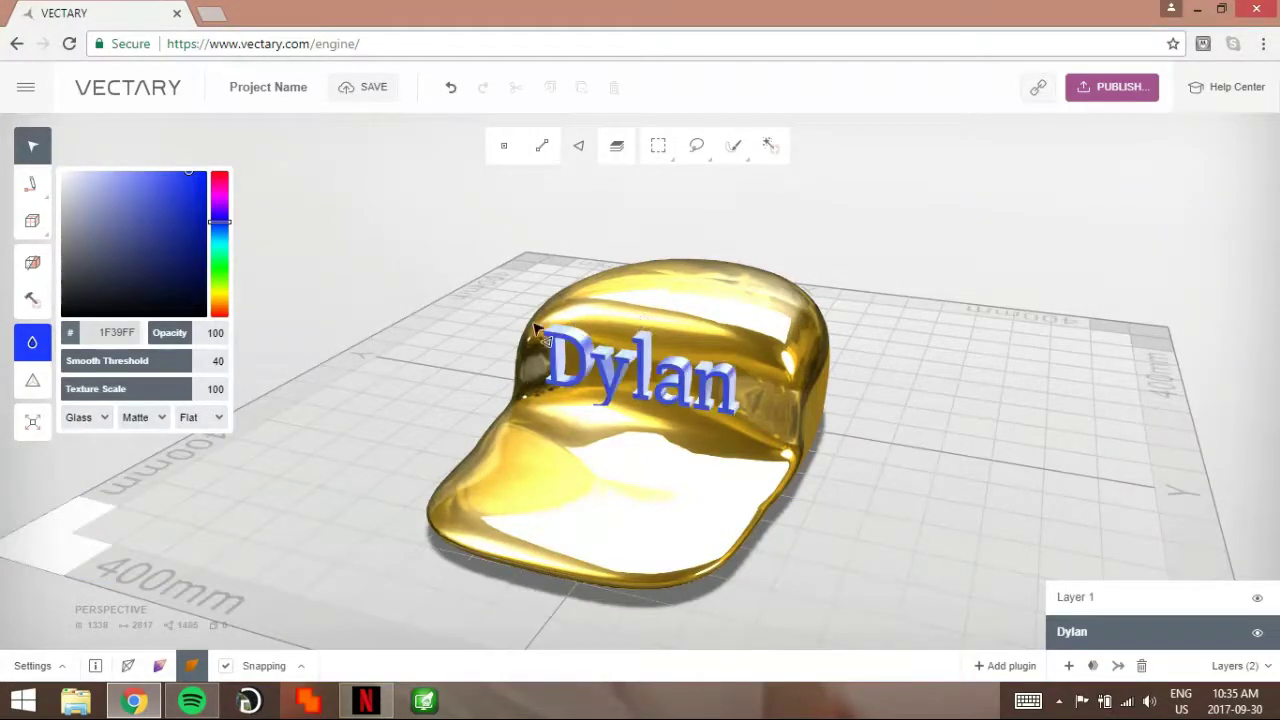
# Step: Set the name text's material to Steel with a Matte finish, close the material settings and view the cap from the front
pyautogui.hotkey('alt', 'Down')
pyautogui.press('Down')
pyautogui.press('Up')
pyautogui.press('Up')
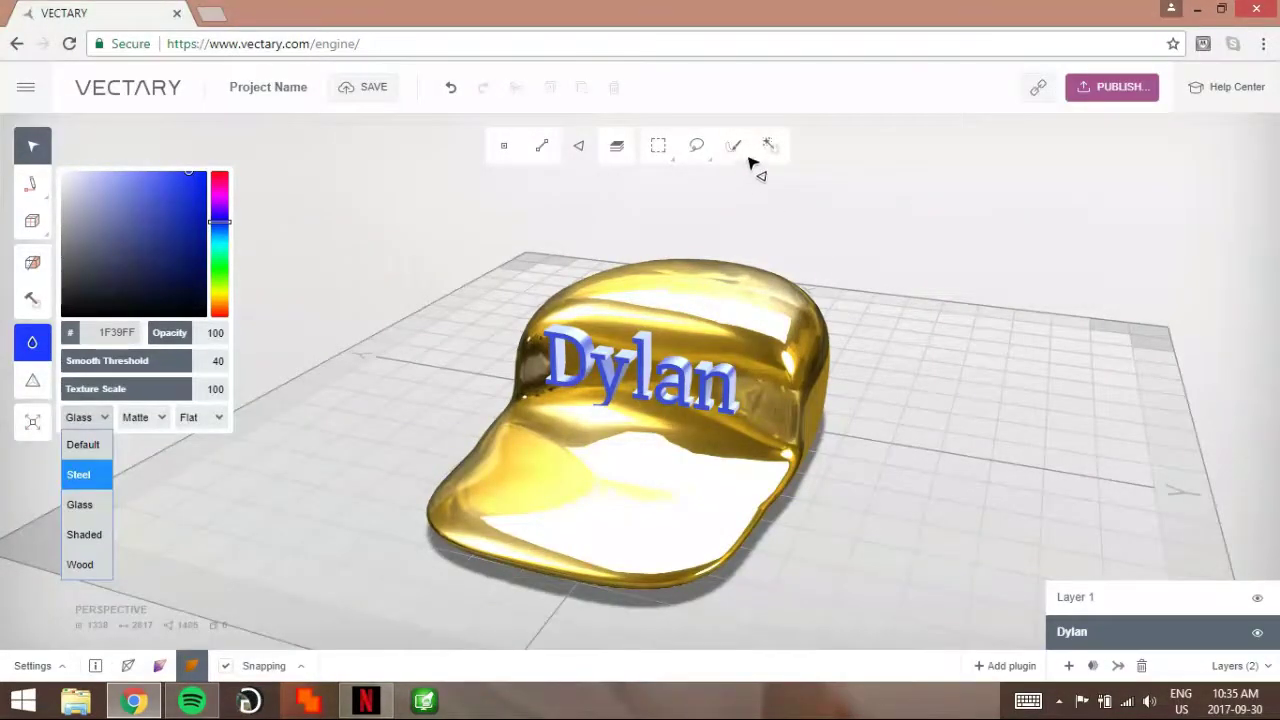
pyautogui.press('Return')
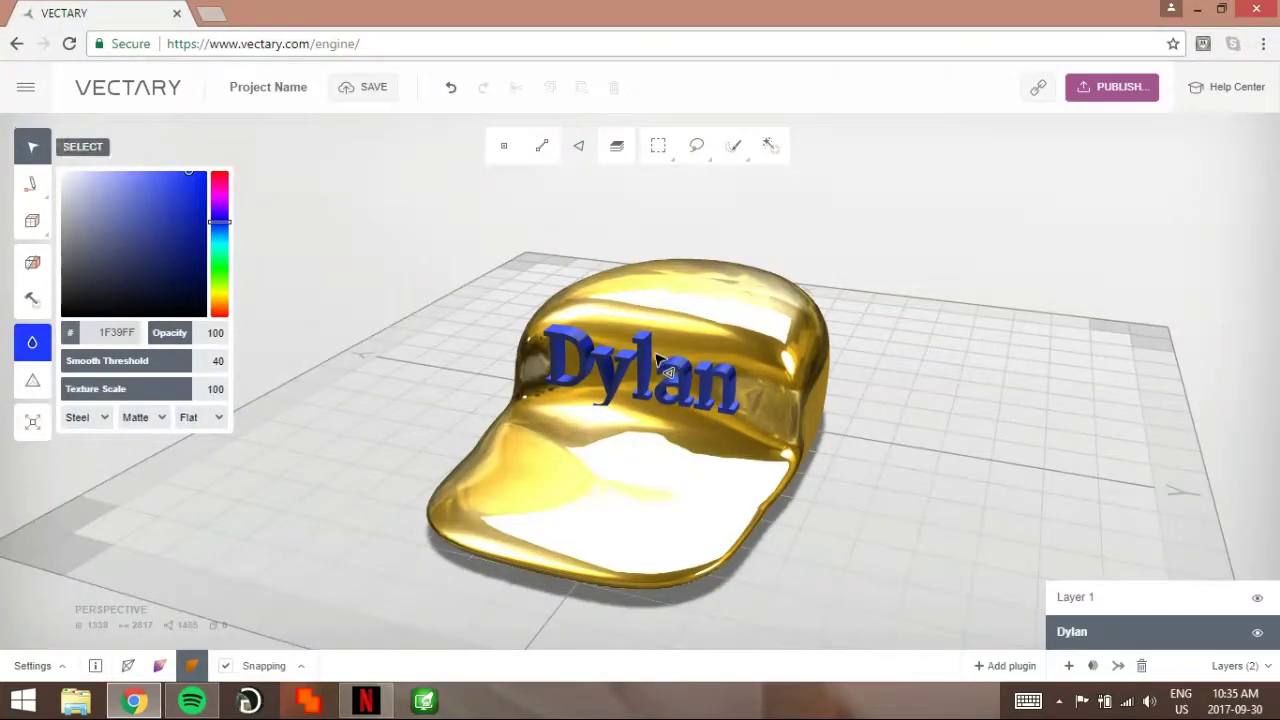
pyautogui.click(657, 360)
pyautogui.moveTo(655, 362); pyautogui.dragTo(14, 142, button='right')
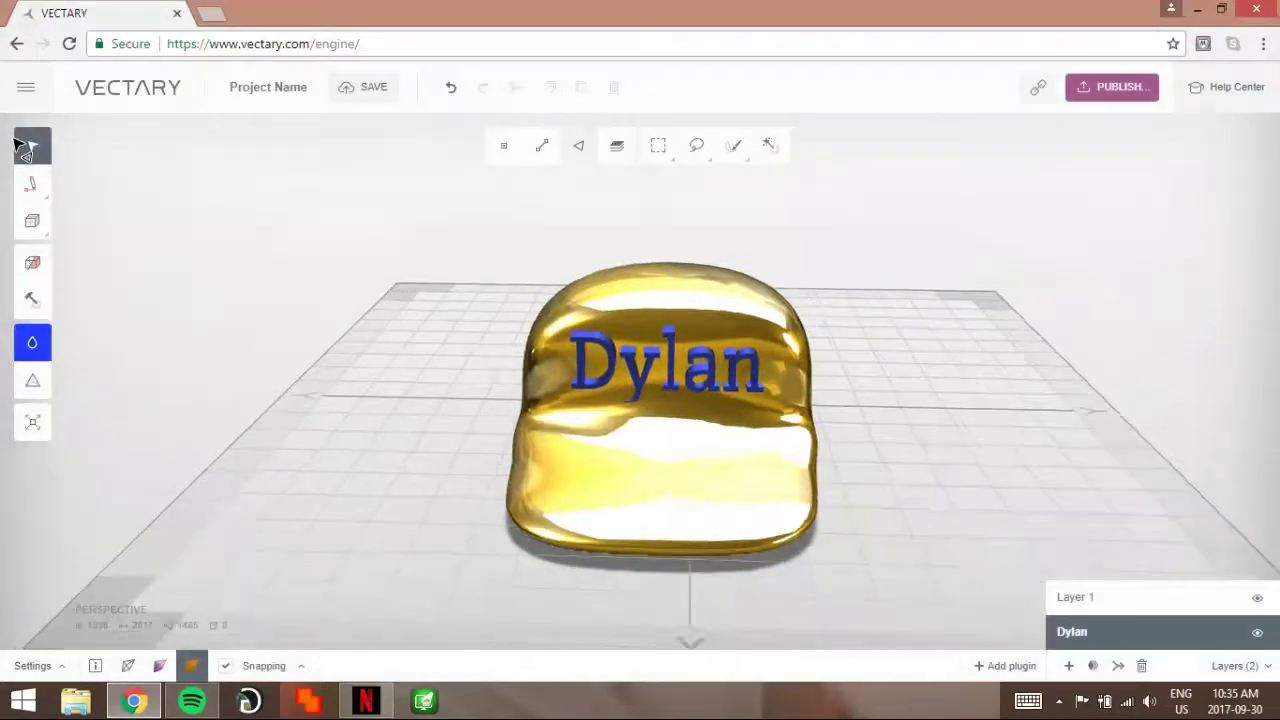
pyautogui.moveTo(257, 351); pyautogui.dragTo(172, 640, button='right')
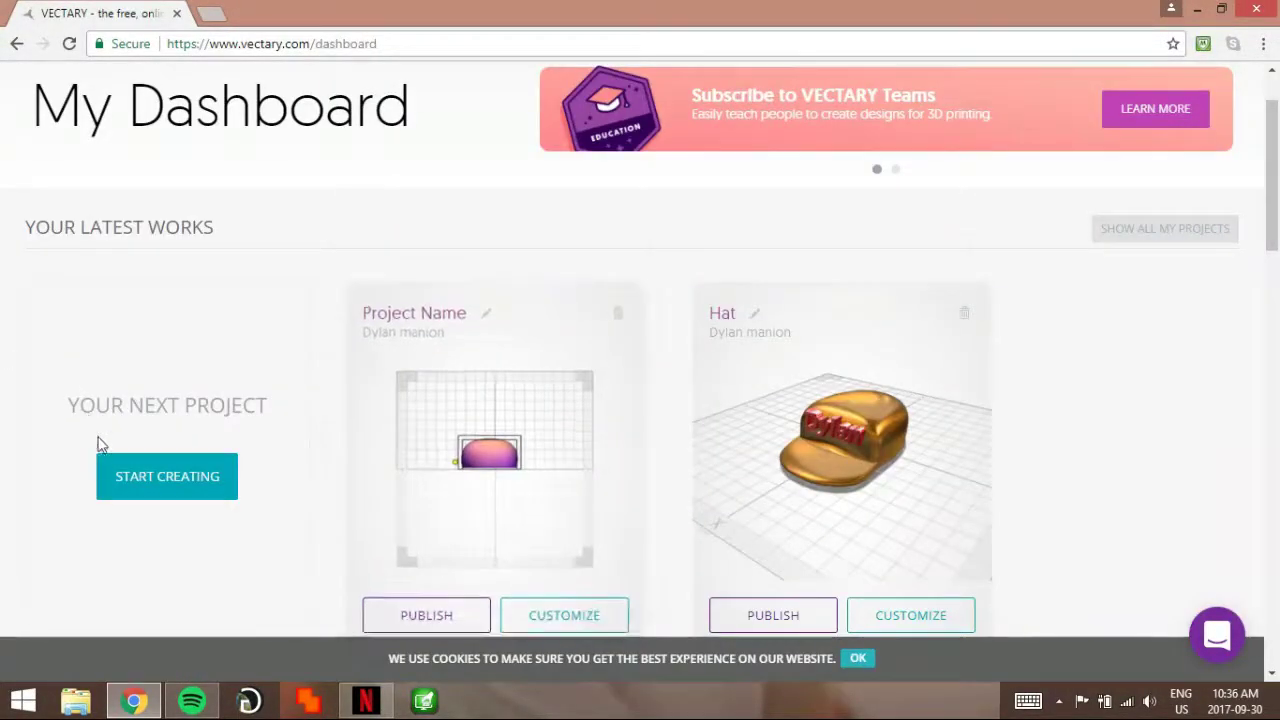
pyautogui.scroll(1, 100, 480)
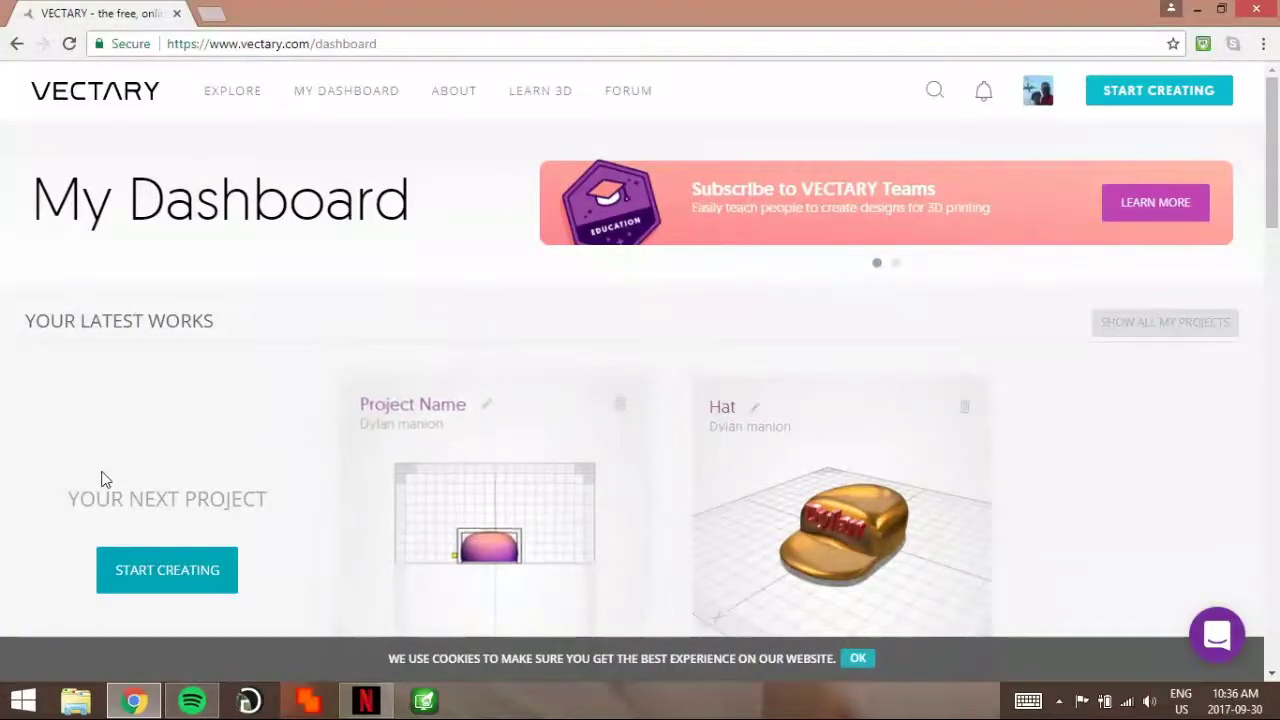
pyautogui.scroll(-3, 230, 298)
pyautogui.scroll(1, 221, 296)
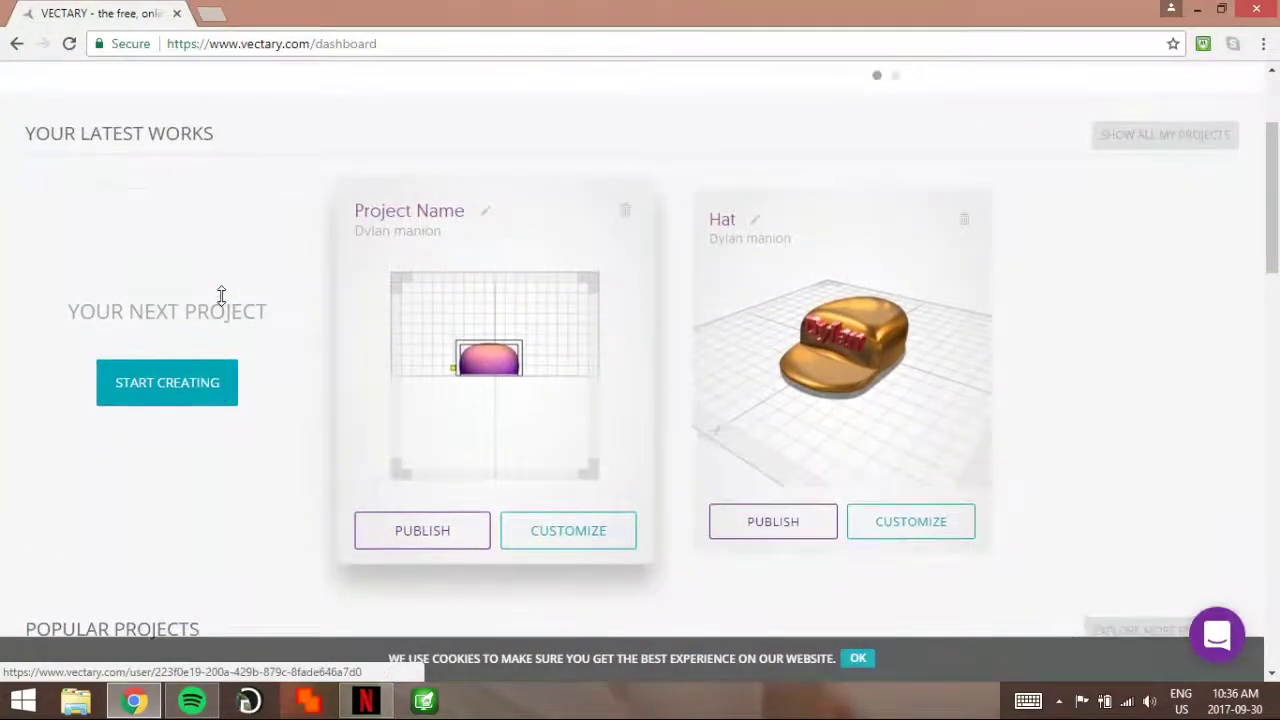
# Step: Delete the unnamed "Project Name" project from the latest works and confirm the deletion
pyautogui.click(625, 210)
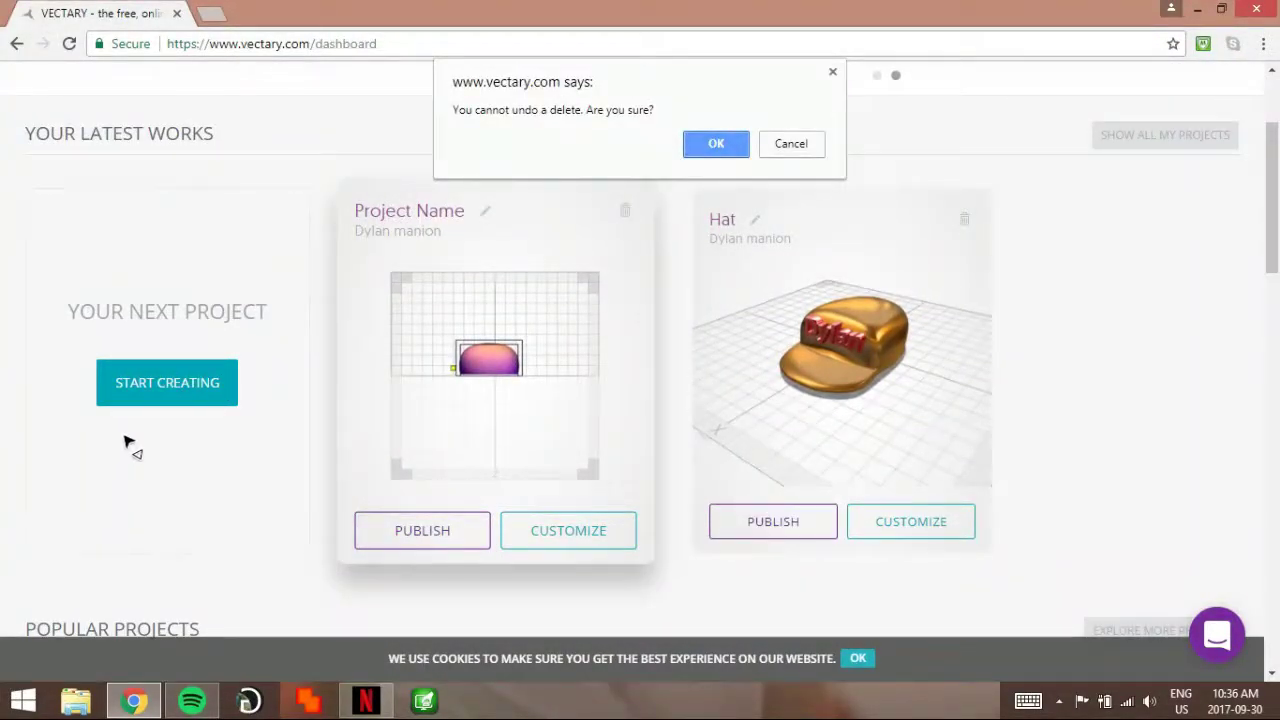
pyautogui.press('Return')
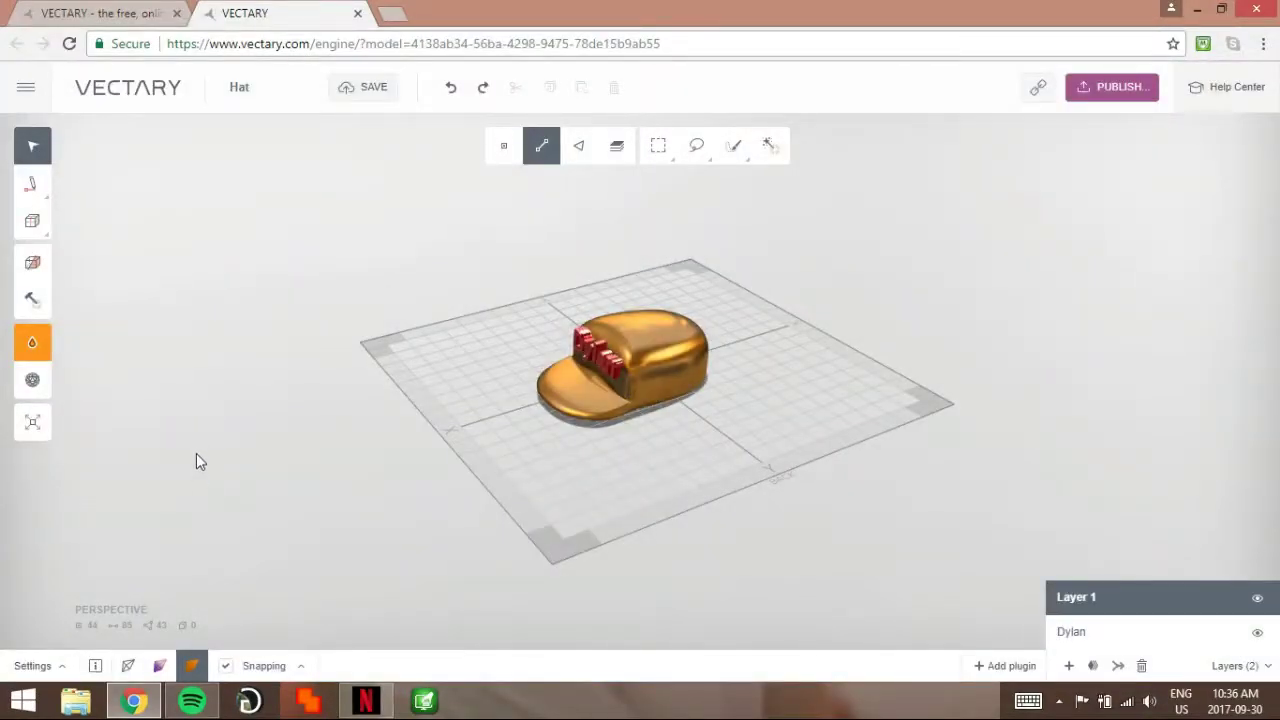
# Step: Examine the cap and its name text in the Hat project up close, selecting the whole cap mesh and clearing the selection
pyautogui.moveTo(196, 453); pyautogui.dragTo(80, 421, button='right')
pyautogui.scroll(2, 86, 472)
pyautogui.scroll(6, 90, 480)
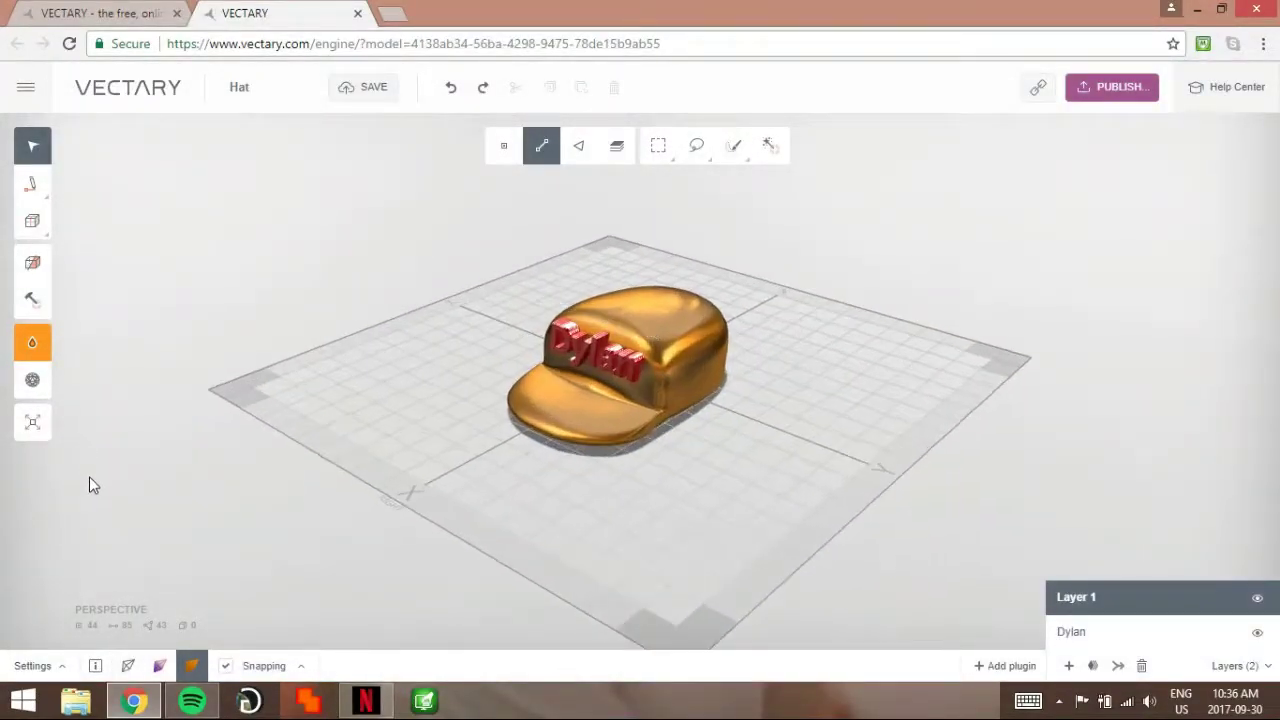
pyautogui.moveTo(95, 512); pyautogui.dragTo(40, 165, button='right')
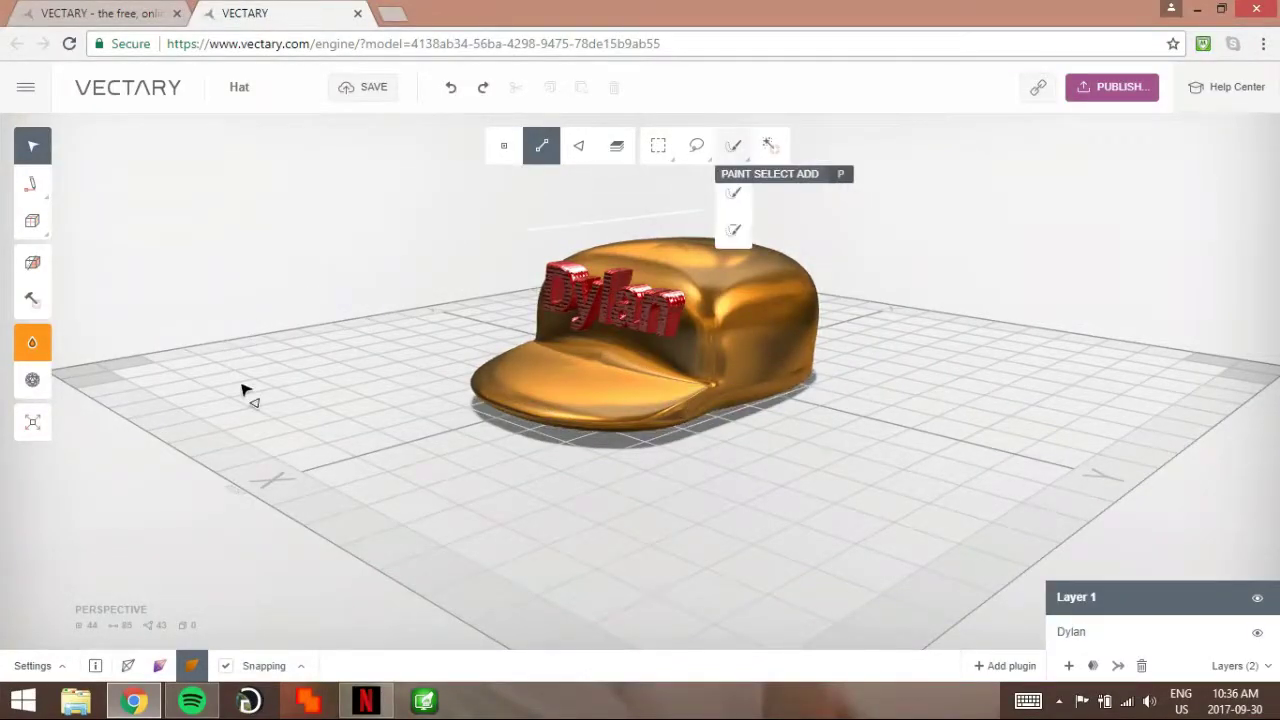
pyautogui.click(770, 146)
pyautogui.click(608, 301)
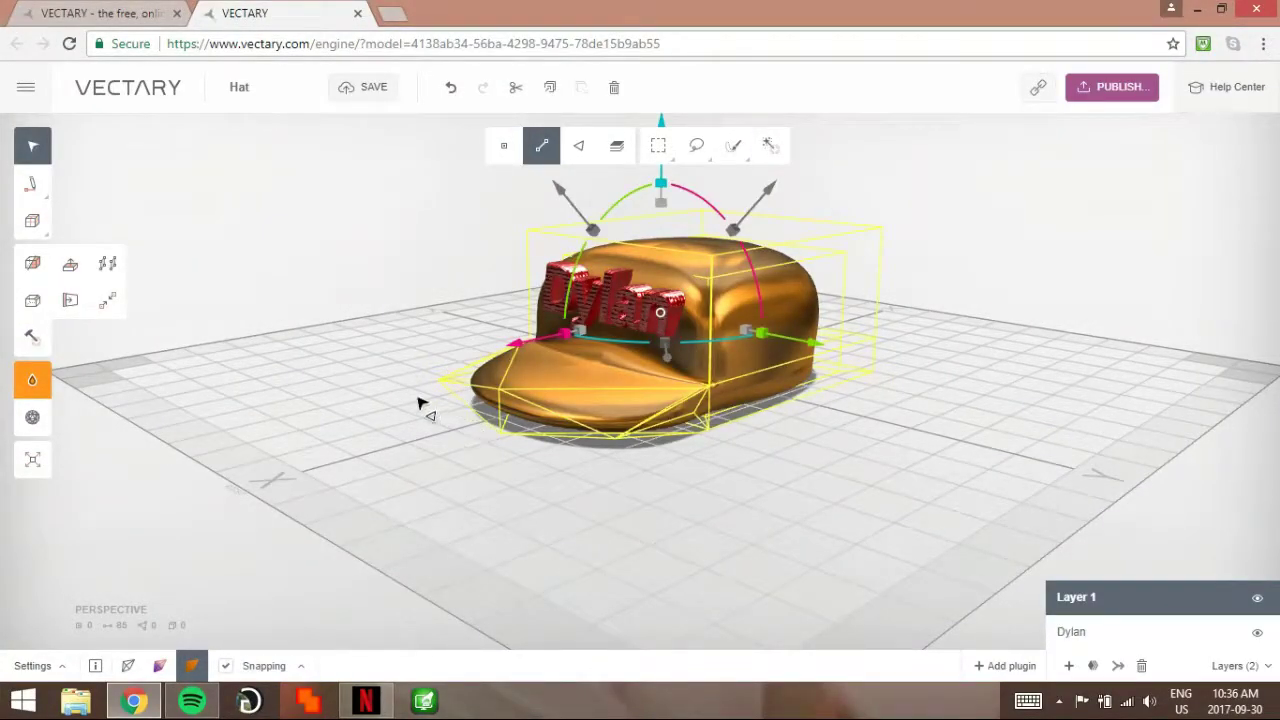
pyautogui.moveTo(420, 403); pyautogui.dragTo(411, 476, button='right')
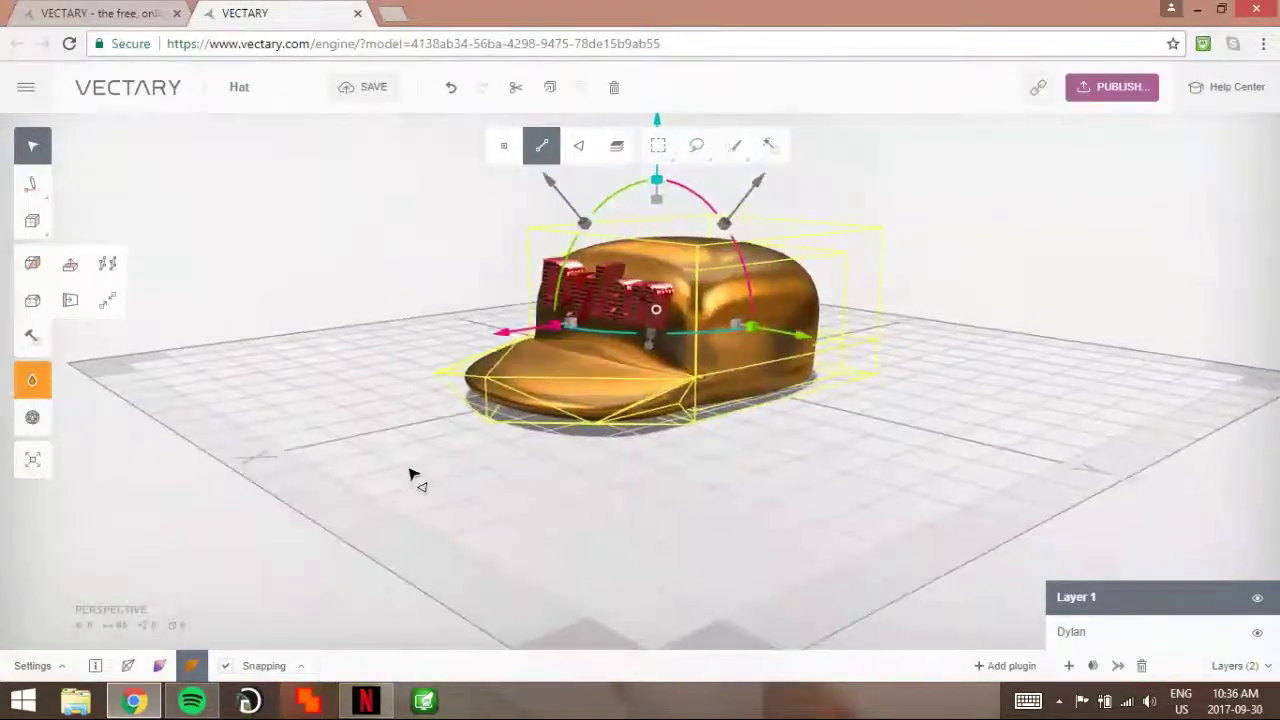
pyautogui.click(430, 494)
# Step: Set the cap's Steel material to yellow FFDA1F with a Shiny finish and close the material settings
pyautogui.moveTo(716, 474); pyautogui.dragTo(697, 163, button='right')
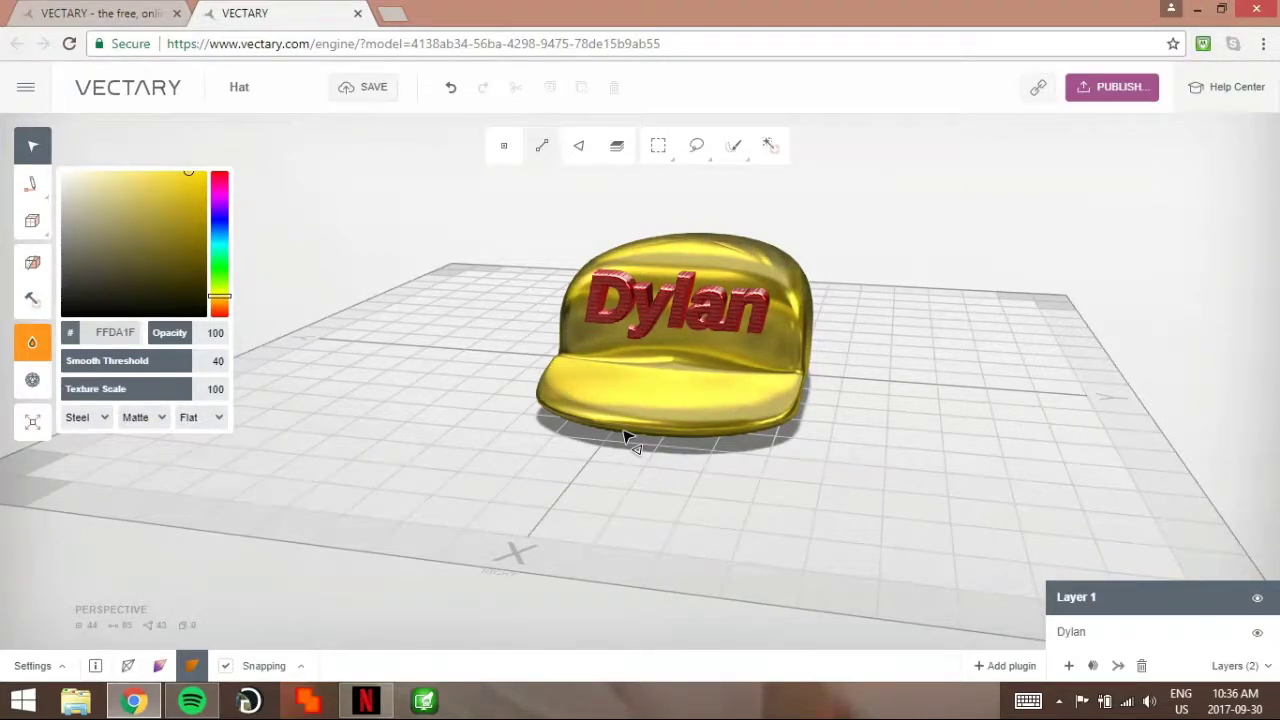
pyautogui.click(144, 417)
pyautogui.click(142, 474)
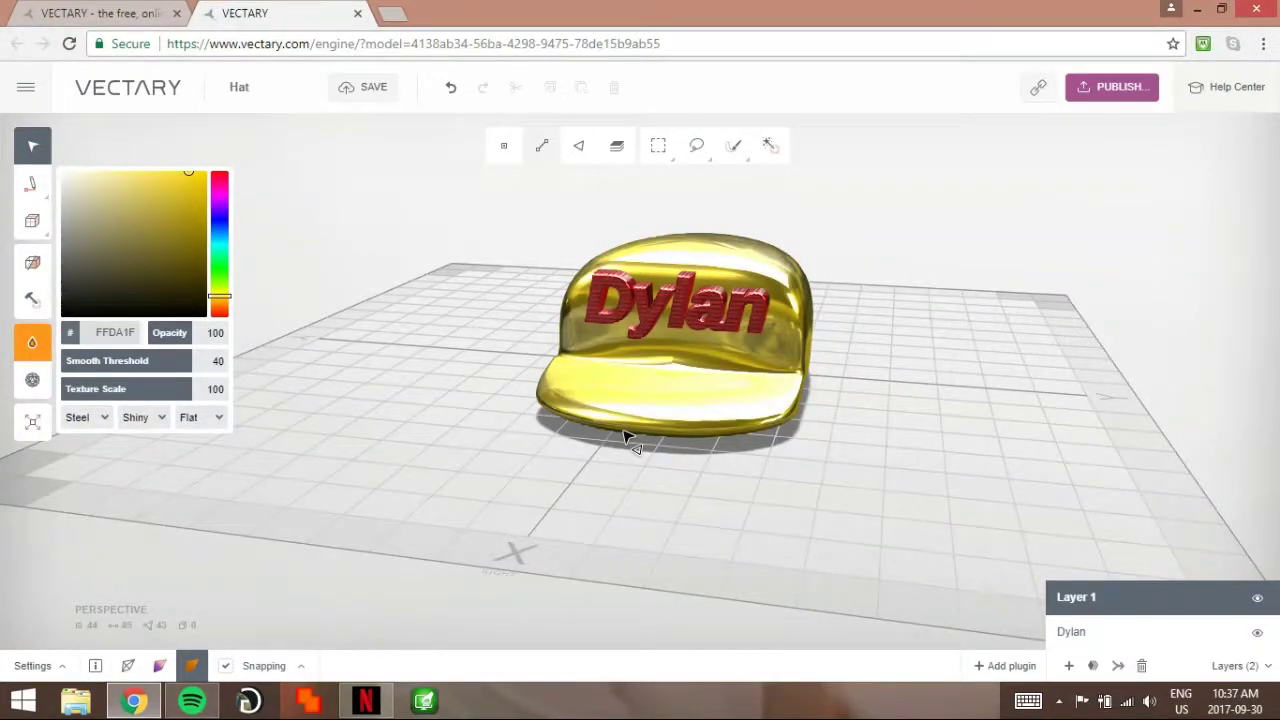
pyautogui.click(32, 343)
# Step: Review the finished cap and its name text from above, from the front and from an angle
pyautogui.moveTo(625, 436)
pyautogui.mouseDown(button='right')
pyautogui.moveTo(293, 232)
pyautogui.moveTo(408, 352)
pyautogui.mouseUp(button='right')
pyautogui.moveTo(408, 358); pyautogui.dragTo(467, 405)
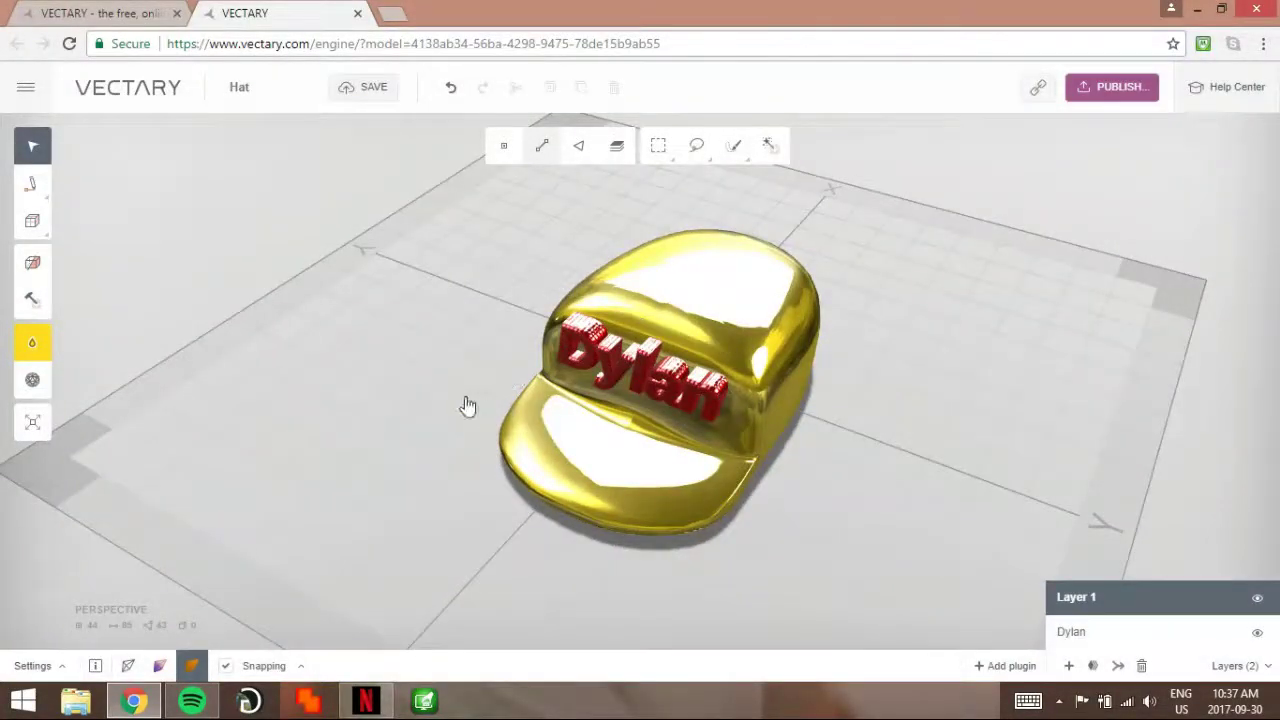
pyautogui.moveTo(606, 246); pyautogui.dragTo(628, 220, button='right')
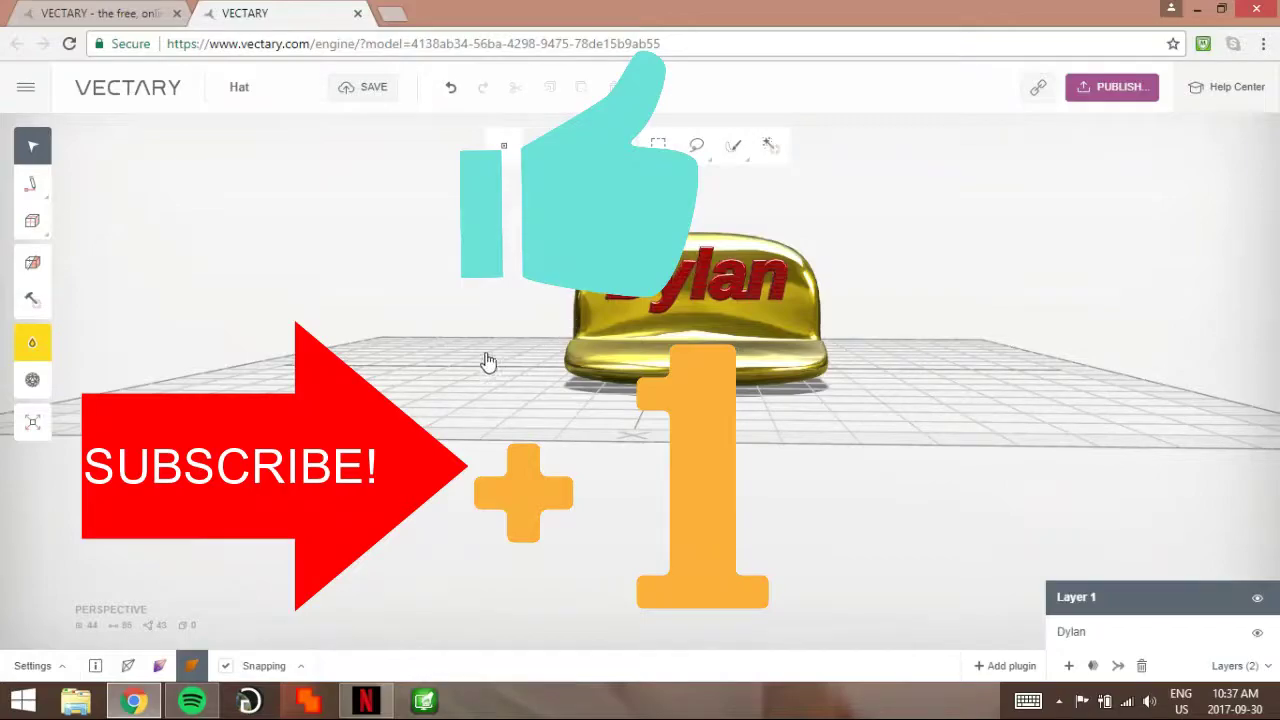
pyautogui.moveTo(514, 549); pyautogui.dragTo(625, 370)
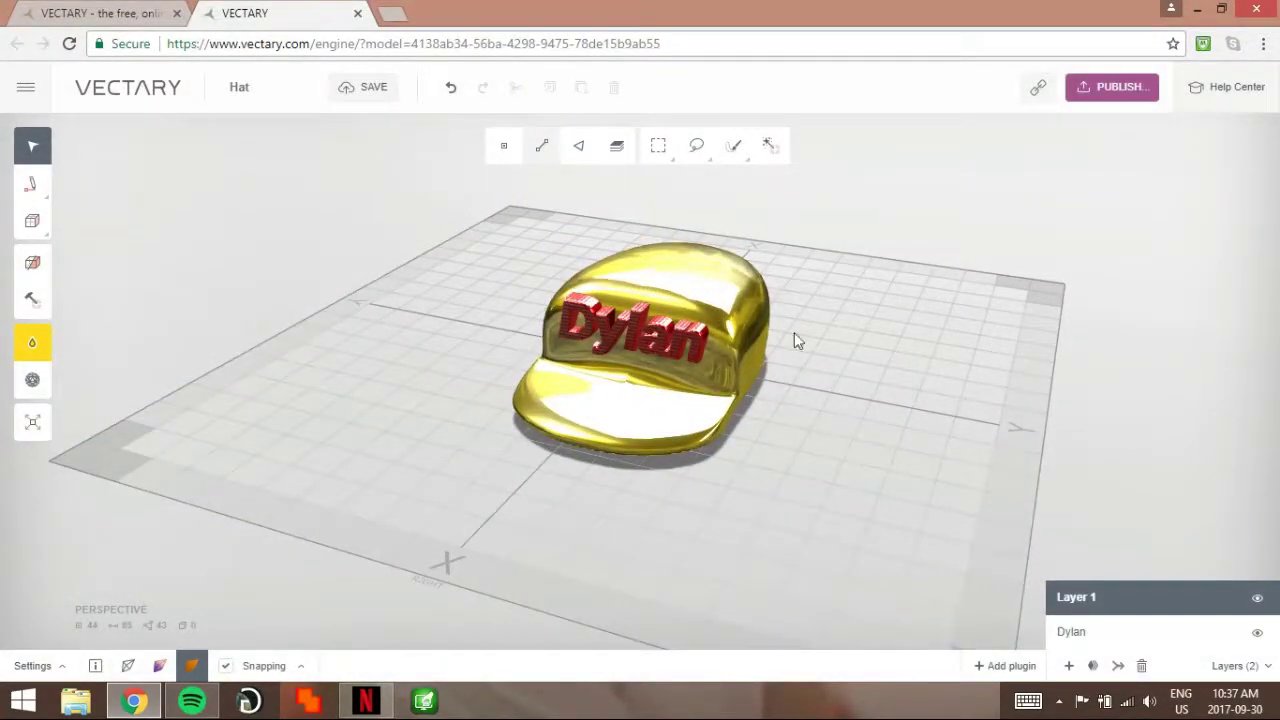